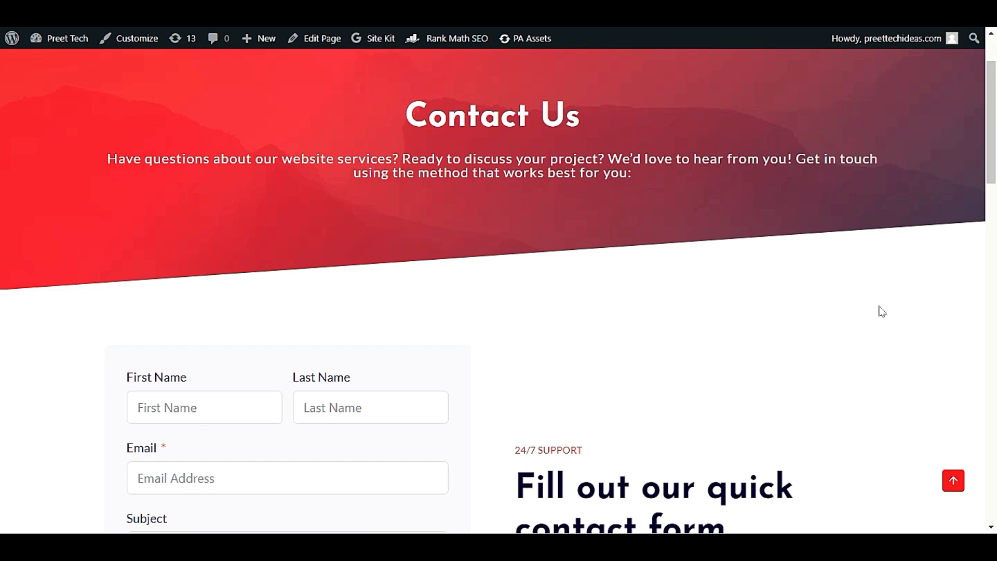
Step: Discard the unsaved page-editor changes and go back to the WordPress admin Dashboard
{"action": "scroll", "coordinate": [556, 357], "scroll_direction": "down", "scroll_amount": 5}
{"action": "scroll", "coordinate": [556, 357], "scroll_direction": "up", "scroll_amount": 7}
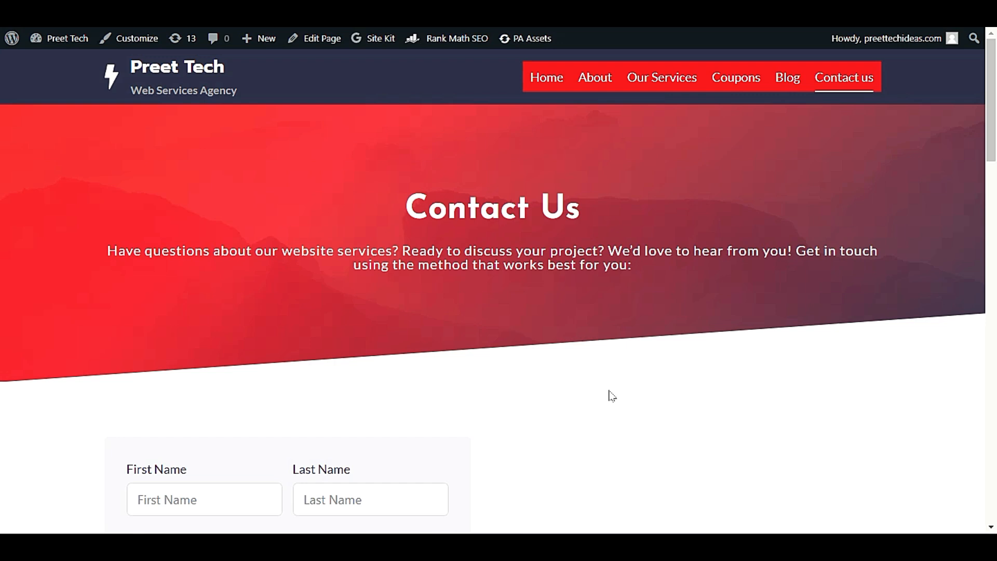
{"action": "scroll", "coordinate": [612, 396], "scroll_direction": "down", "scroll_amount": 5}
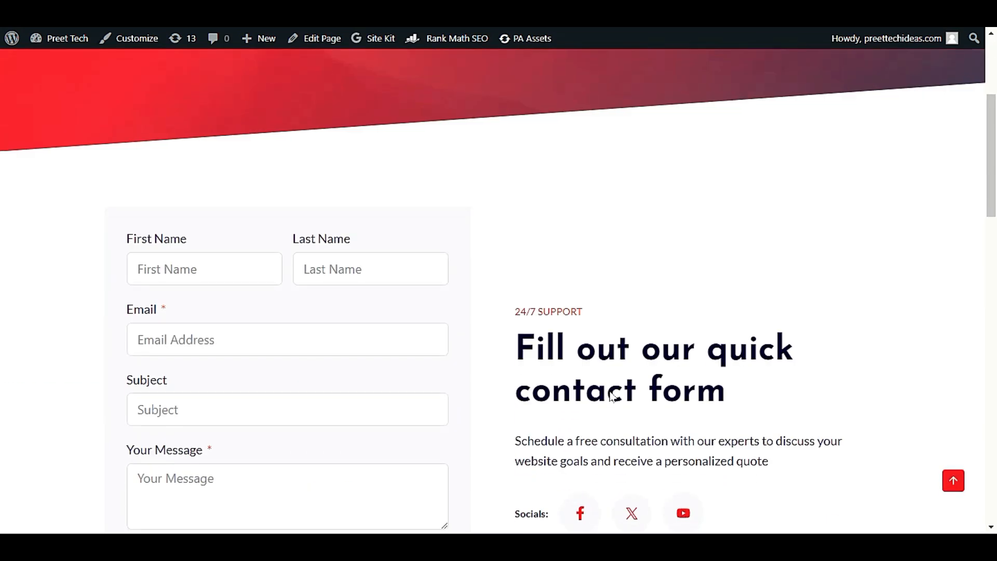
{"action": "scroll", "coordinate": [612, 396], "scroll_direction": "down", "scroll_amount": 3}
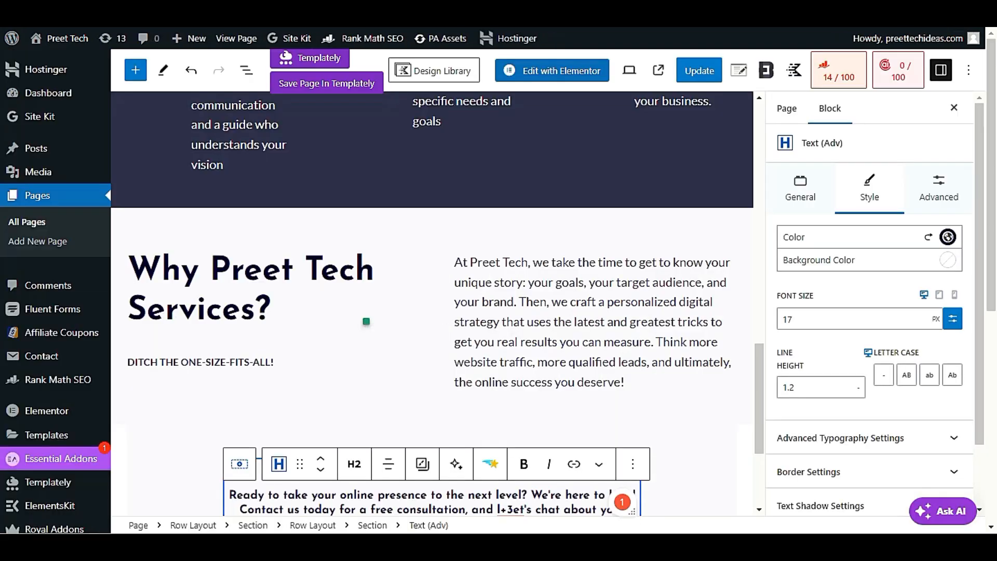
{"action": "scroll", "coordinate": [88, 316], "scroll_direction": "down", "scroll_amount": 6}
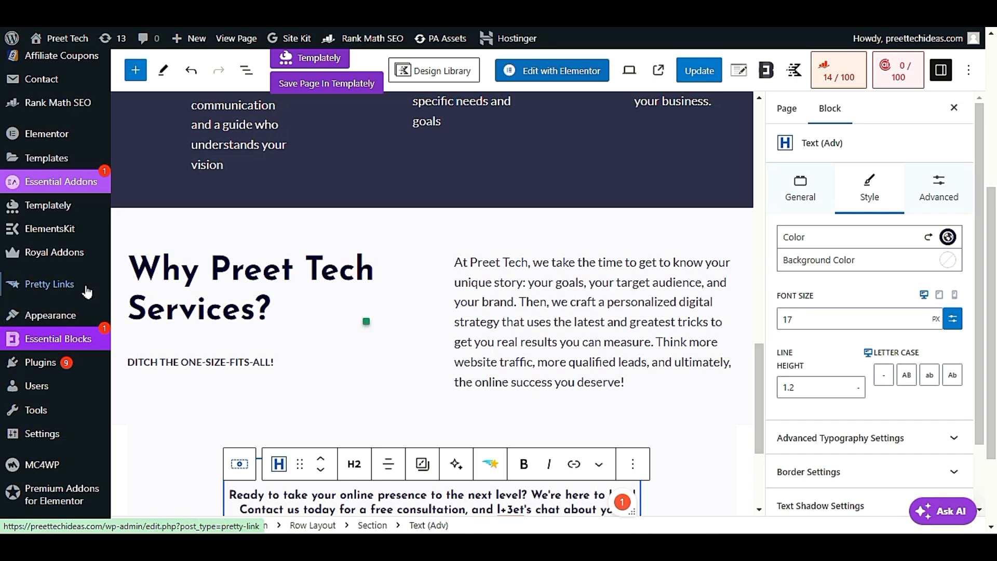
{"action": "scroll", "coordinate": [83, 291], "scroll_direction": "up", "scroll_amount": 6}
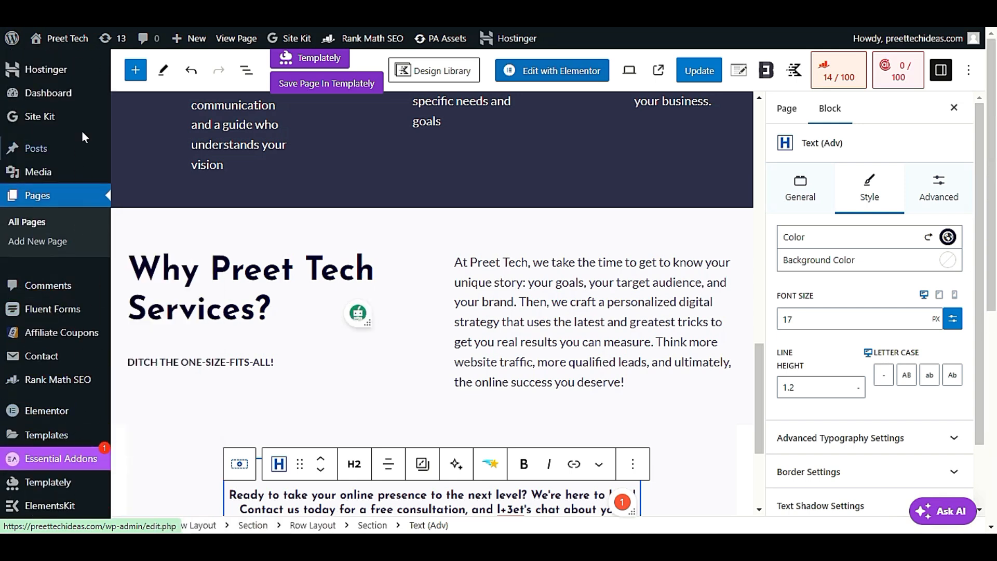
{"action": "left_click", "coordinate": [66, 99]}
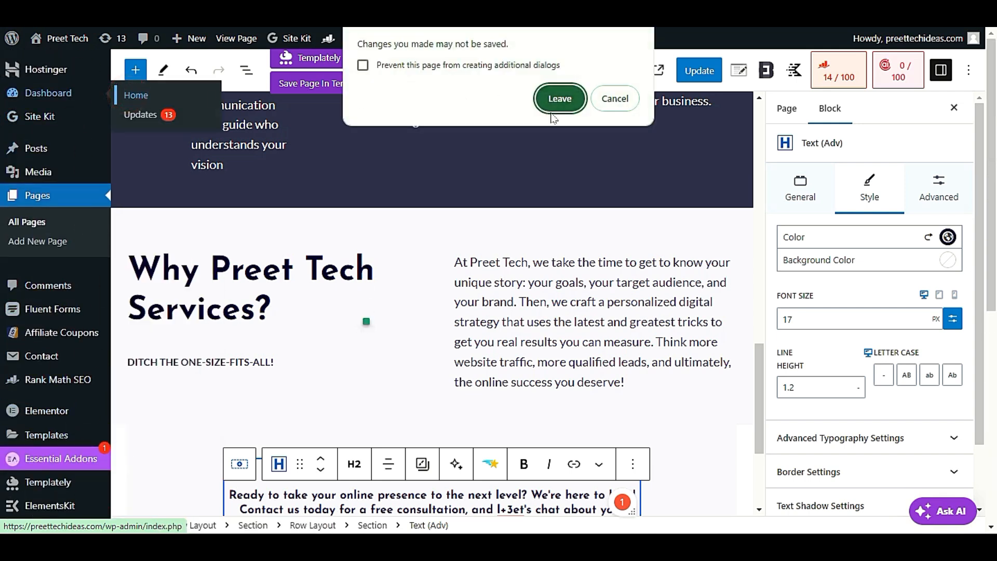
{"action": "left_click", "coordinate": [571, 98]}
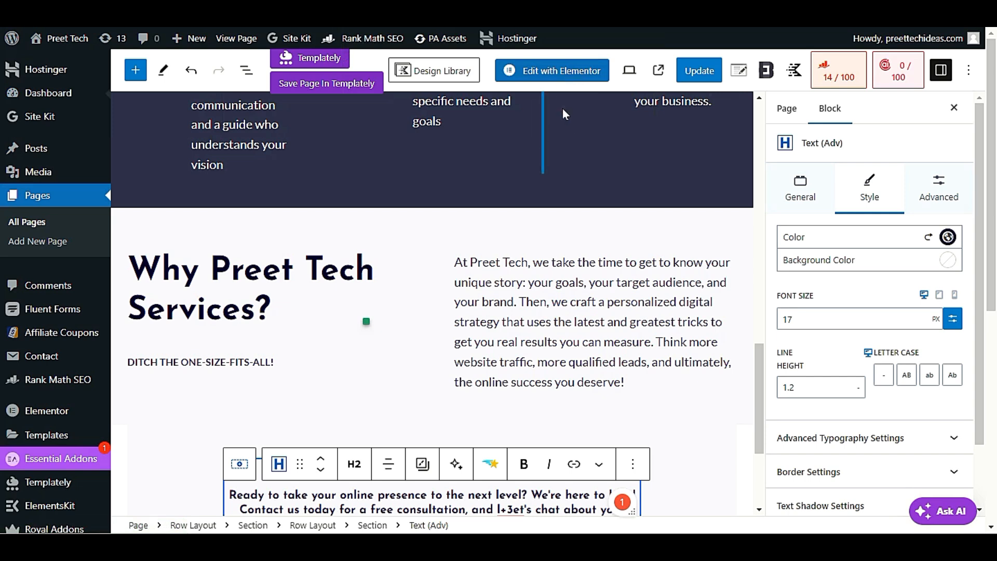
{"action": "scroll", "coordinate": [511, 302], "scroll_direction": "down", "scroll_amount": 9}
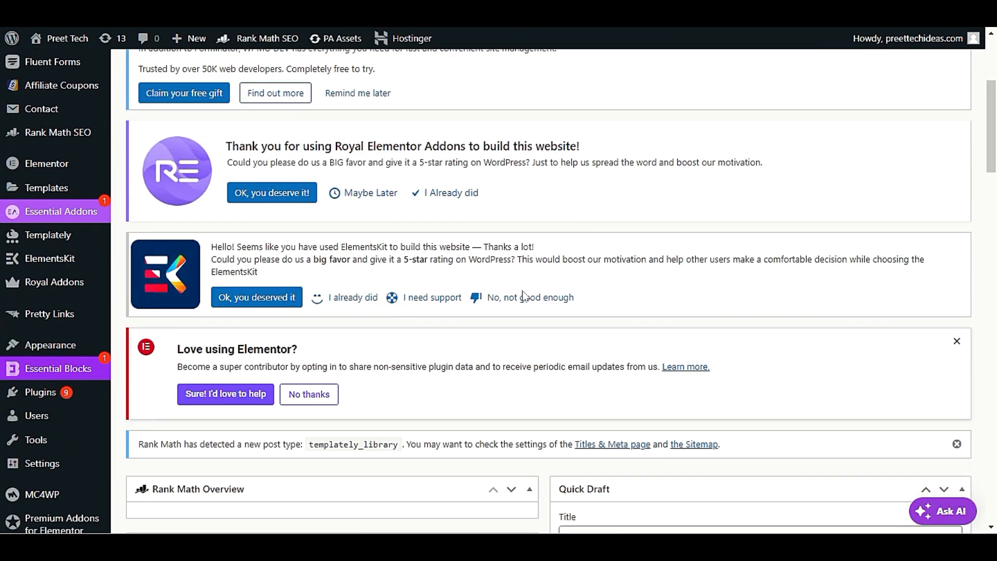
{"action": "scroll", "coordinate": [511, 299], "scroll_direction": "up", "scroll_amount": 1}
{"action": "scroll", "coordinate": [475, 284], "scroll_direction": "down", "scroll_amount": 2}
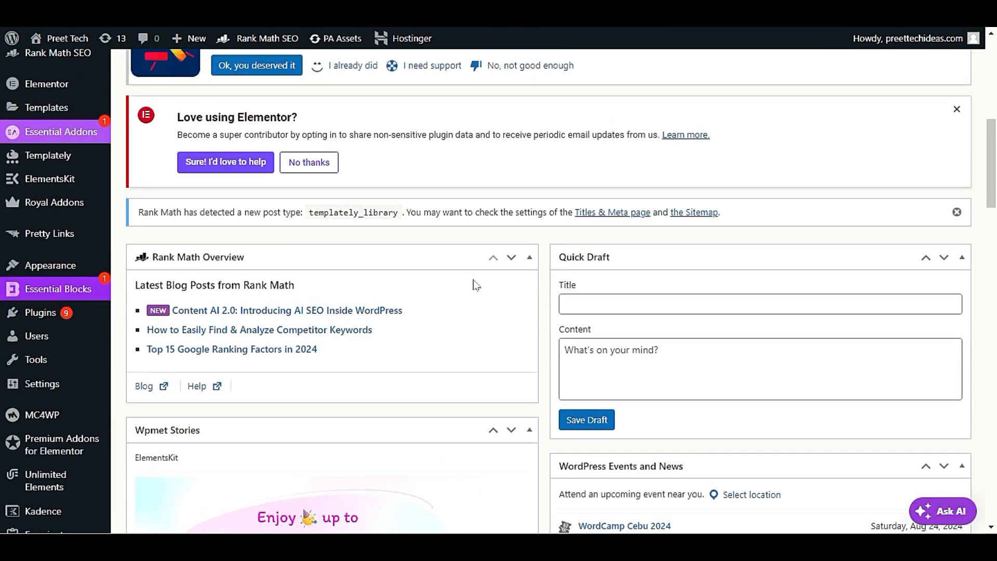
{"action": "mouse_move", "coordinate": [54, 273]}
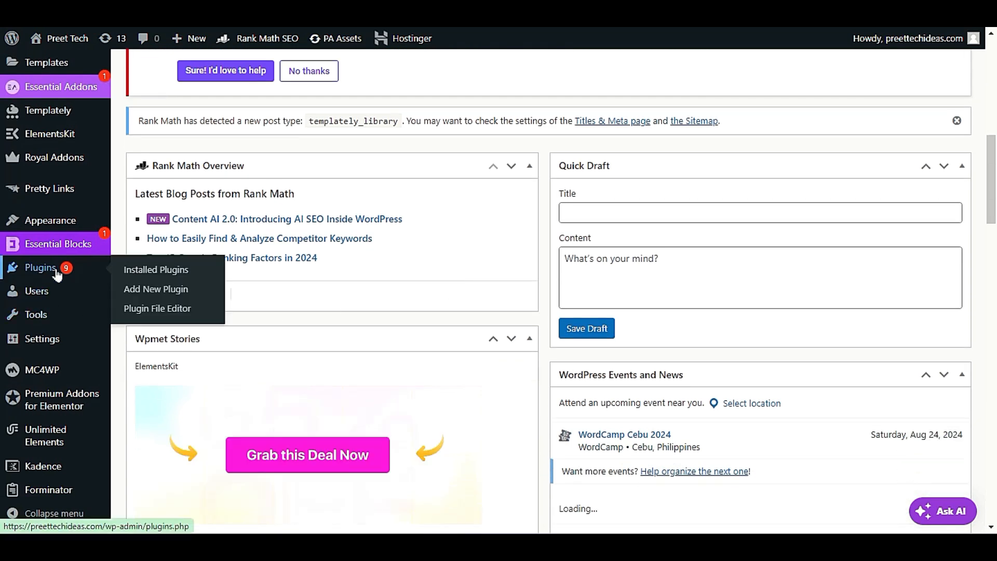
Step: On Add New Plugin, dismiss the Royal Elementor, Essential Addons and Rank Math notices
{"action": "left_click", "coordinate": [191, 291]}
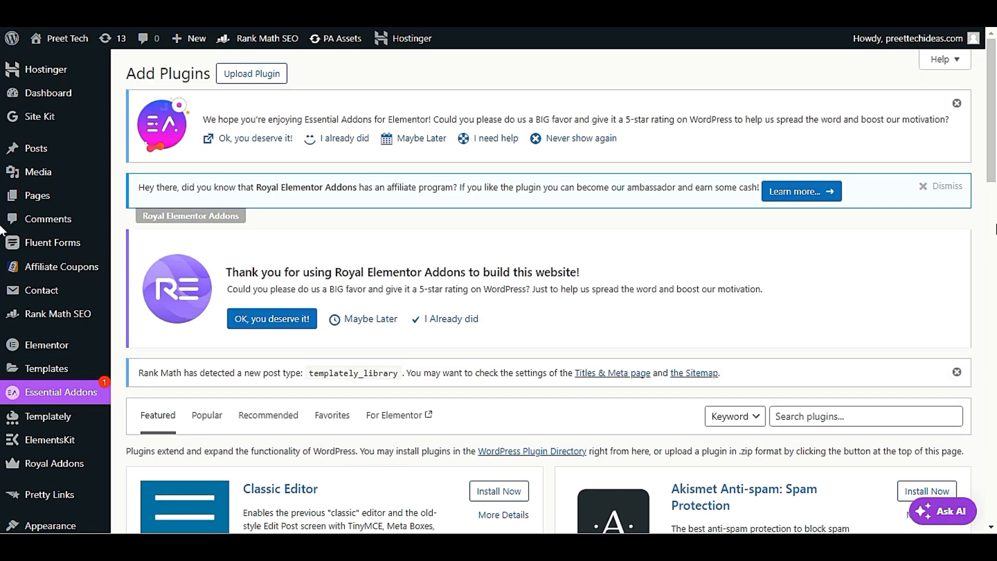
{"action": "left_click", "coordinate": [941, 187]}
{"action": "left_click", "coordinate": [955, 104]}
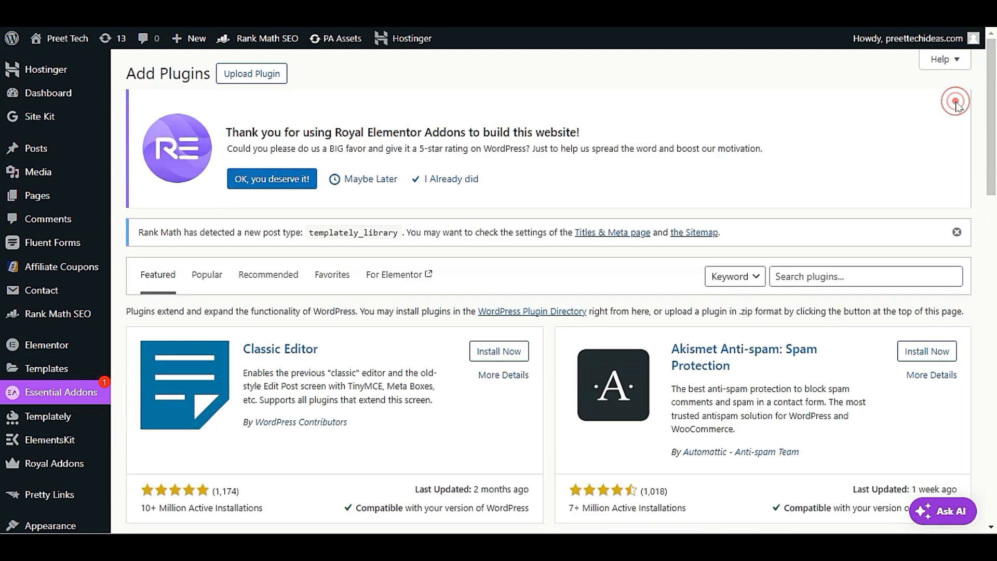
{"action": "left_click", "coordinate": [958, 232]}
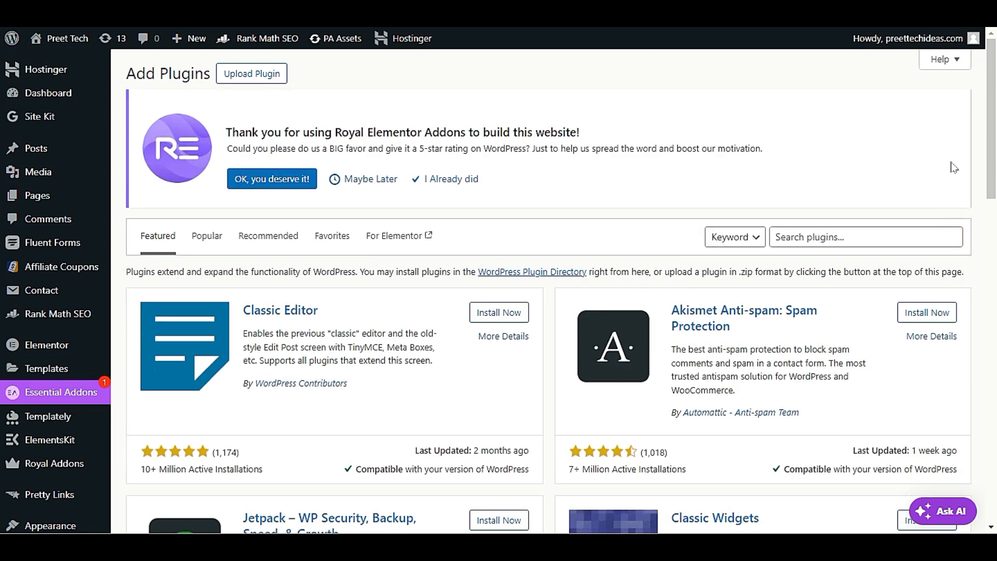
{"action": "scroll", "coordinate": [953, 167], "scroll_direction": "down", "scroll_amount": 5}
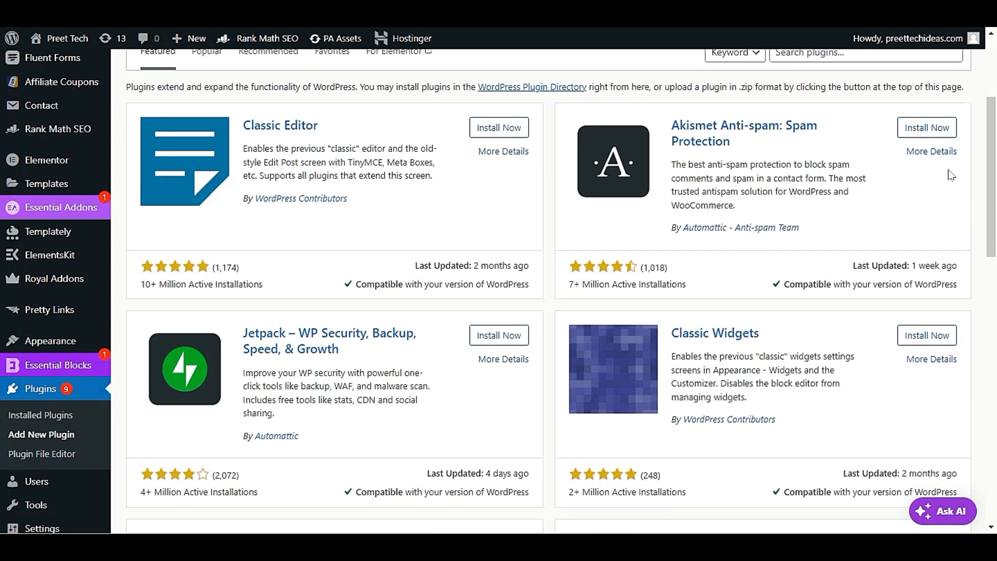
{"action": "scroll", "coordinate": [950, 169], "scroll_direction": "up", "scroll_amount": 3}
Step: Search the plugin directory for 'contact form' and browse the 5,149 results
{"action": "left_click", "coordinate": [861, 148]}
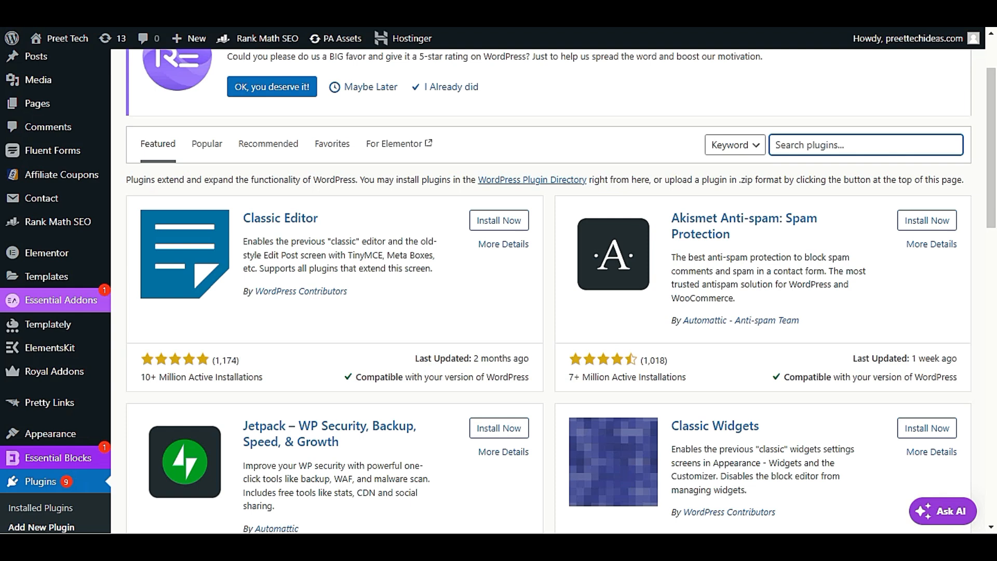
{"action": "type", "text": "contact form"}
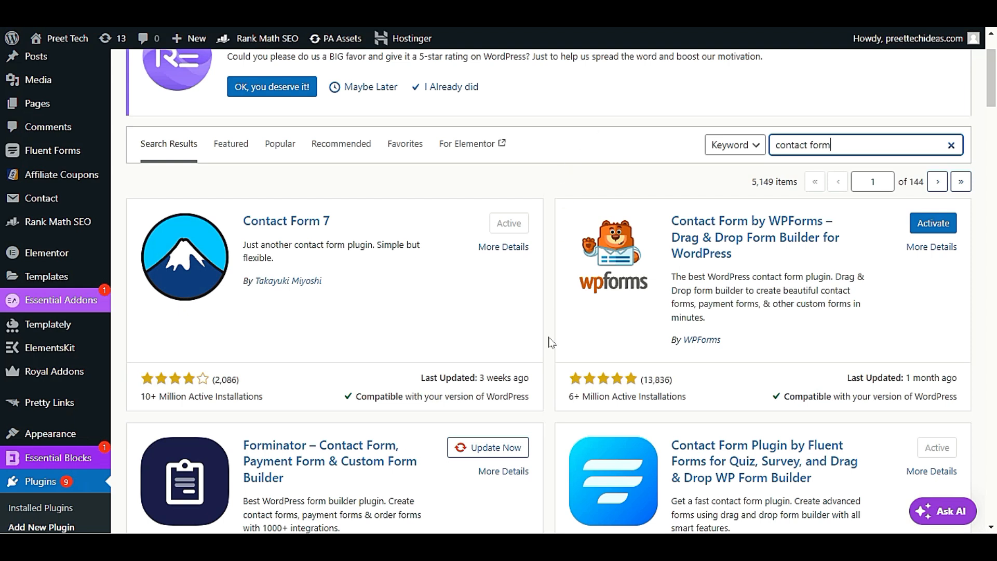
{"action": "scroll", "coordinate": [552, 342], "scroll_direction": "down", "scroll_amount": 4}
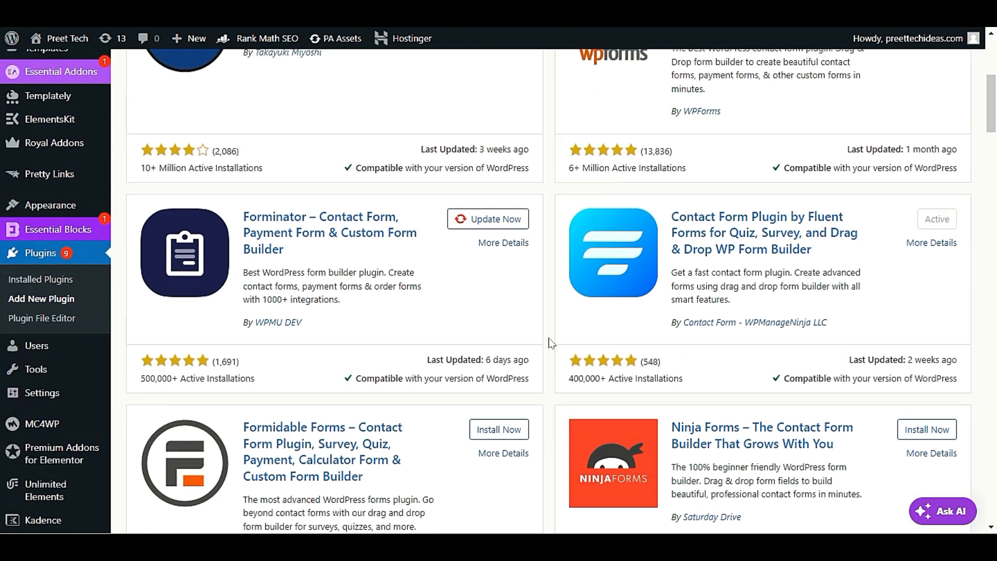
{"action": "scroll", "coordinate": [551, 342], "scroll_direction": "up", "scroll_amount": 1}
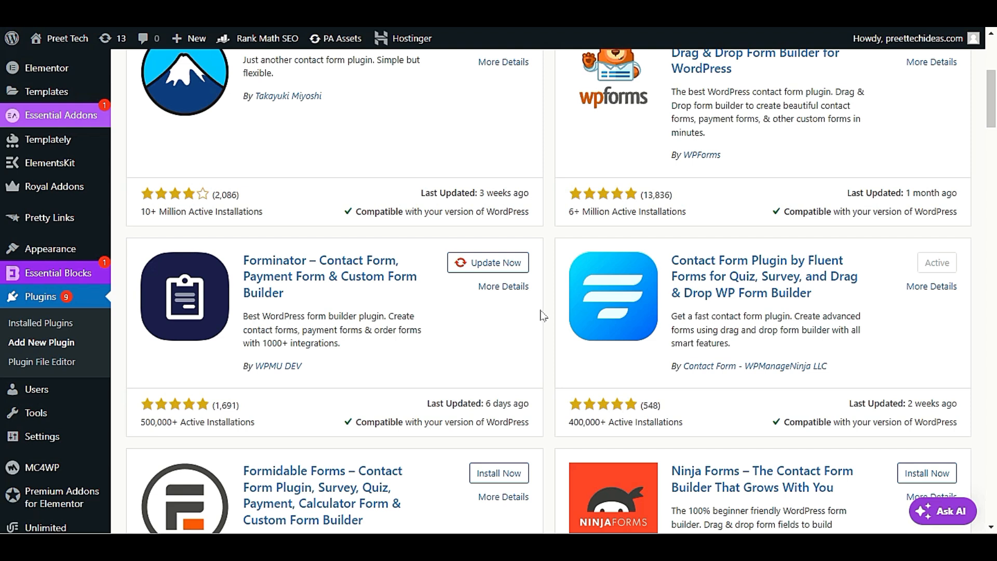
{"action": "scroll", "coordinate": [541, 315], "scroll_direction": "down", "scroll_amount": 8}
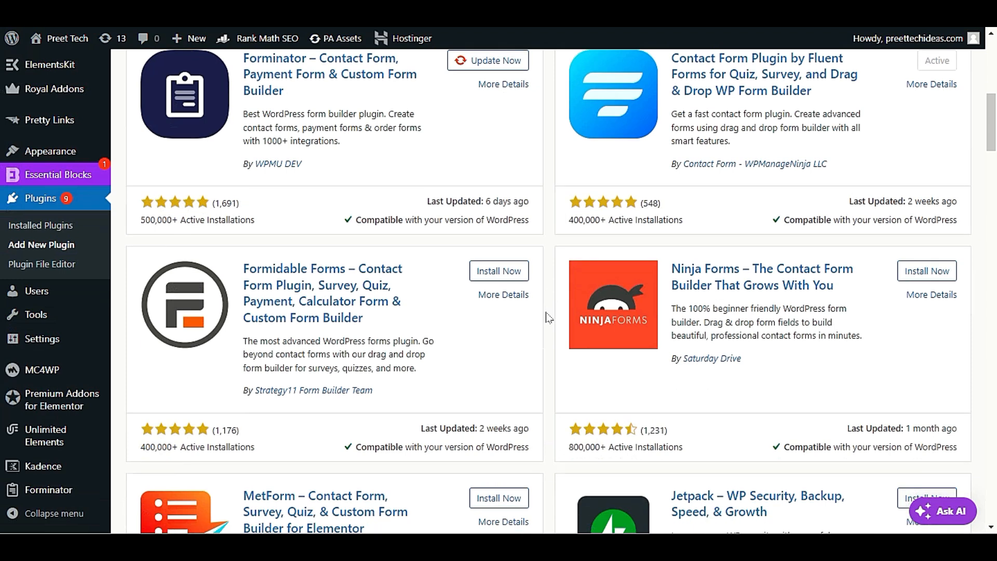
{"action": "scroll", "coordinate": [546, 319], "scroll_direction": "up", "scroll_amount": 7}
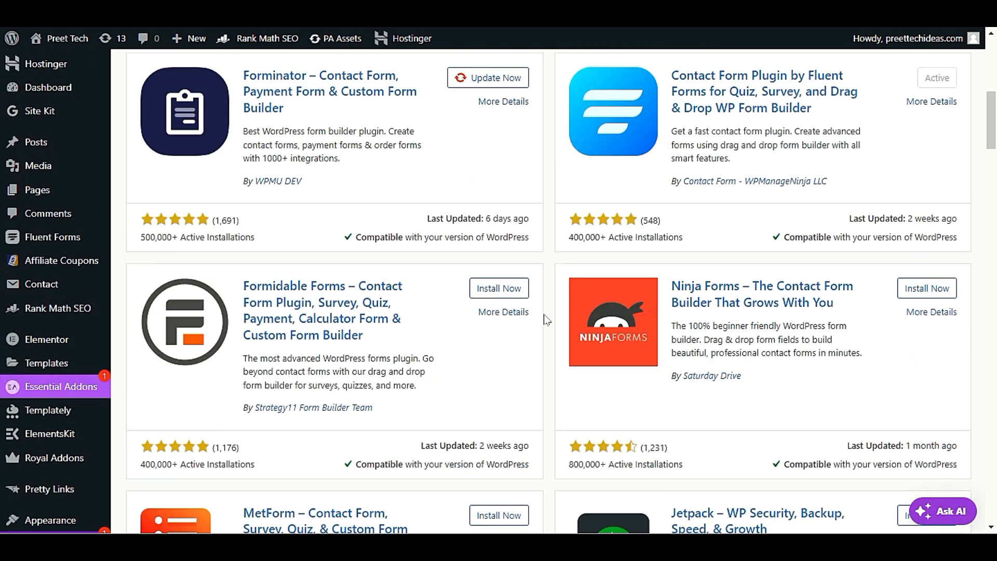
{"action": "scroll", "coordinate": [546, 320], "scroll_direction": "up", "scroll_amount": 2}
{"action": "scroll", "coordinate": [547, 320], "scroll_direction": "down", "scroll_amount": 2}
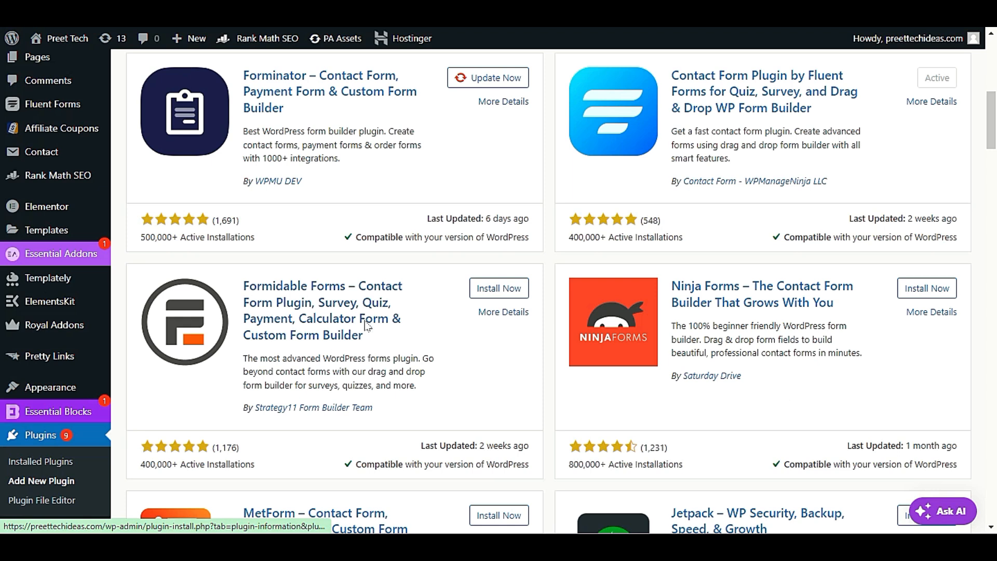
{"action": "scroll", "coordinate": [500, 378], "scroll_direction": "down", "scroll_amount": 3}
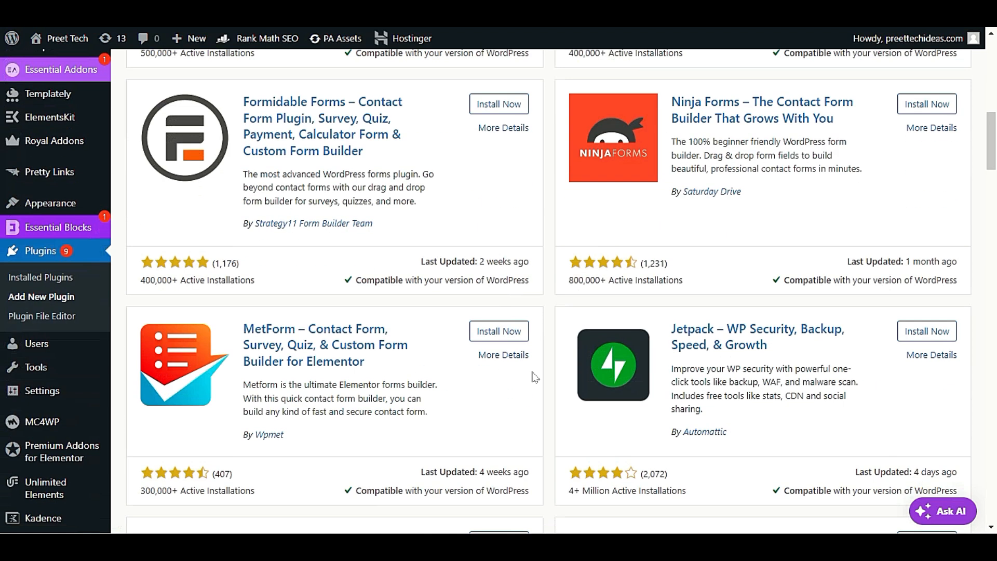
{"action": "scroll", "coordinate": [535, 378], "scroll_direction": "up", "scroll_amount": 5}
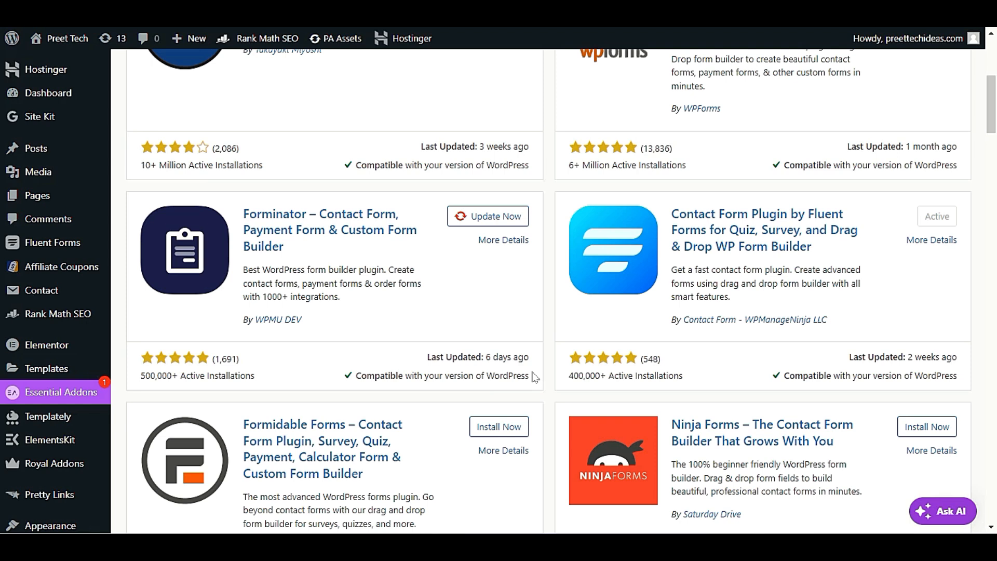
{"action": "scroll", "coordinate": [534, 378], "scroll_direction": "up", "scroll_amount": 4}
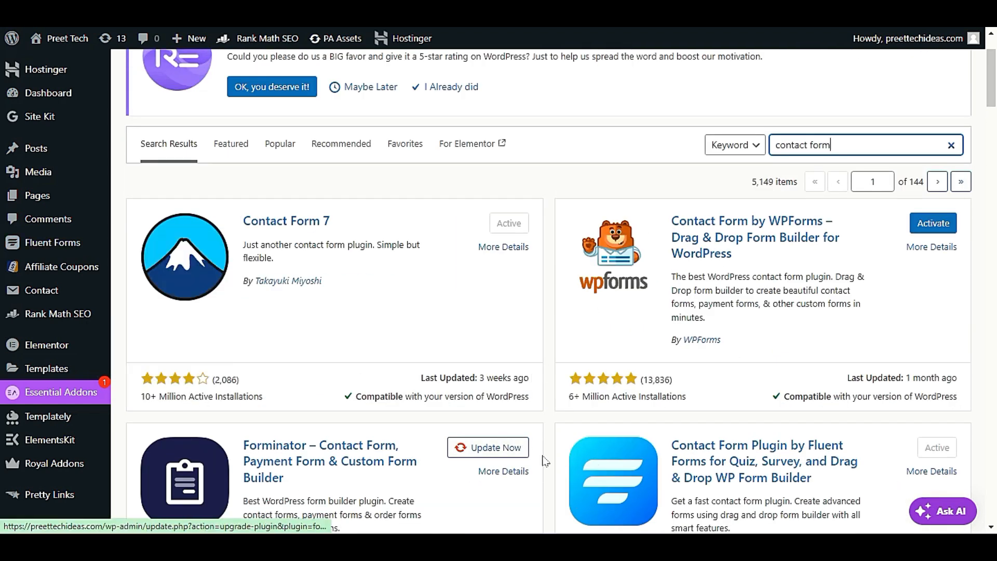
{"action": "scroll", "coordinate": [542, 460], "scroll_direction": "down", "scroll_amount": 6}
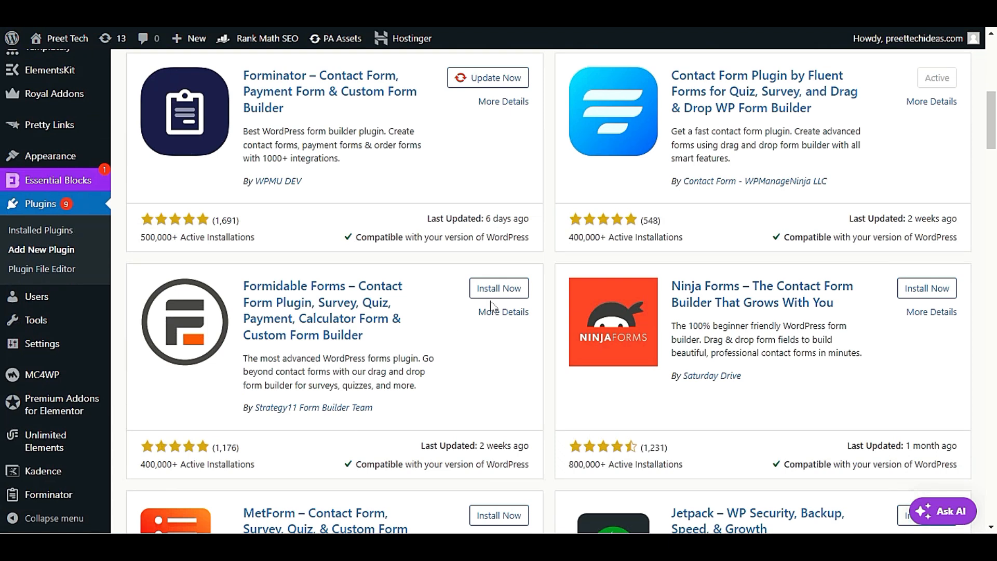
Step: Install and activate Formidable Forms, leaving 23 of 25 plugins active
{"action": "left_click", "coordinate": [506, 287]}
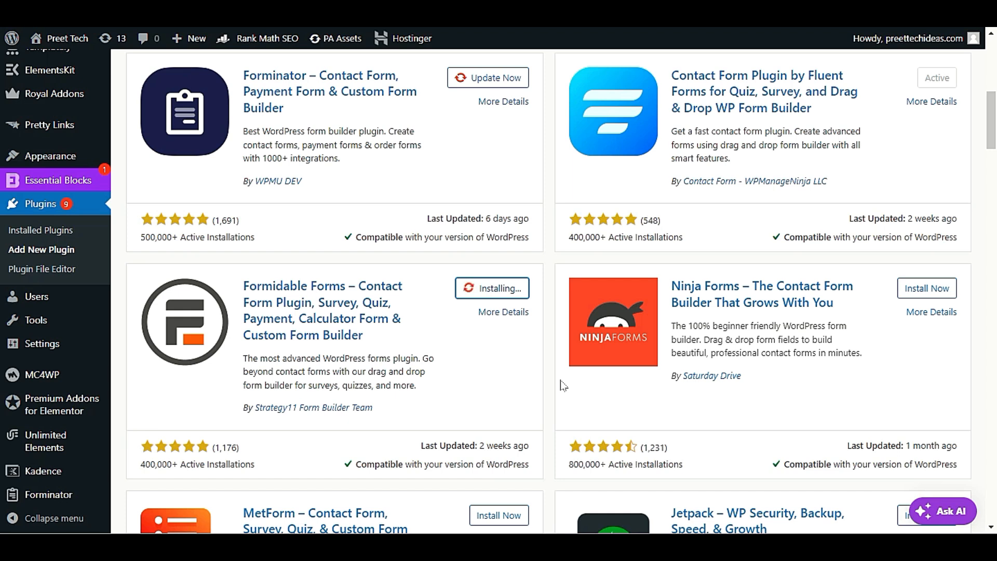
{"action": "scroll", "coordinate": [543, 395], "scroll_direction": "down", "scroll_amount": 1}
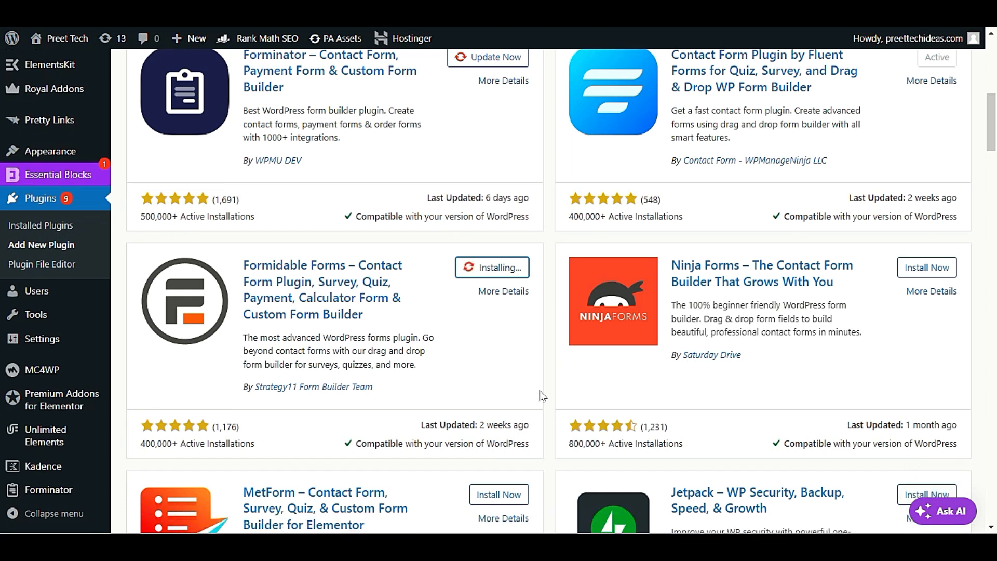
{"action": "scroll", "coordinate": [542, 396], "scroll_direction": "down", "scroll_amount": 15}
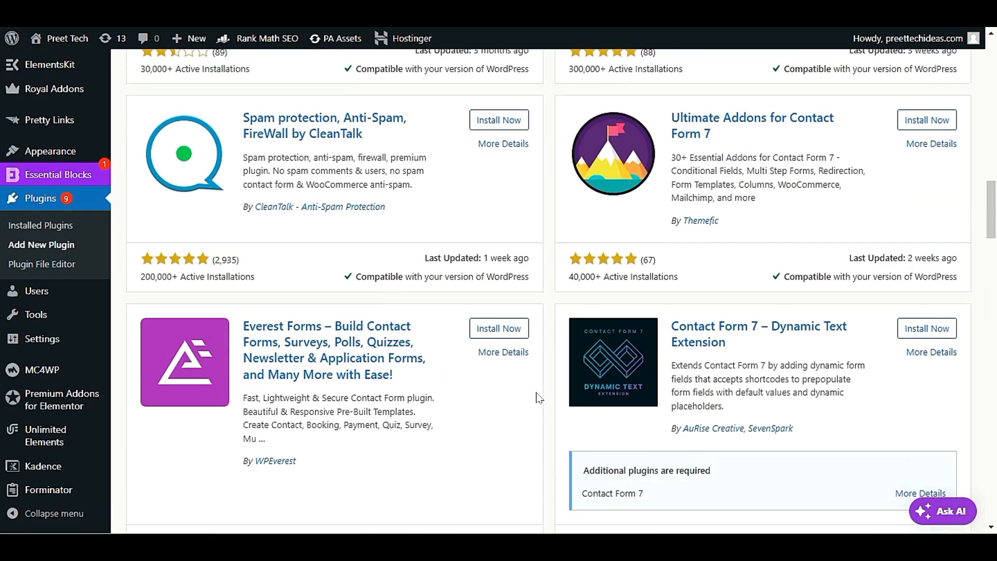
{"action": "scroll", "coordinate": [540, 398], "scroll_direction": "up", "scroll_amount": 20}
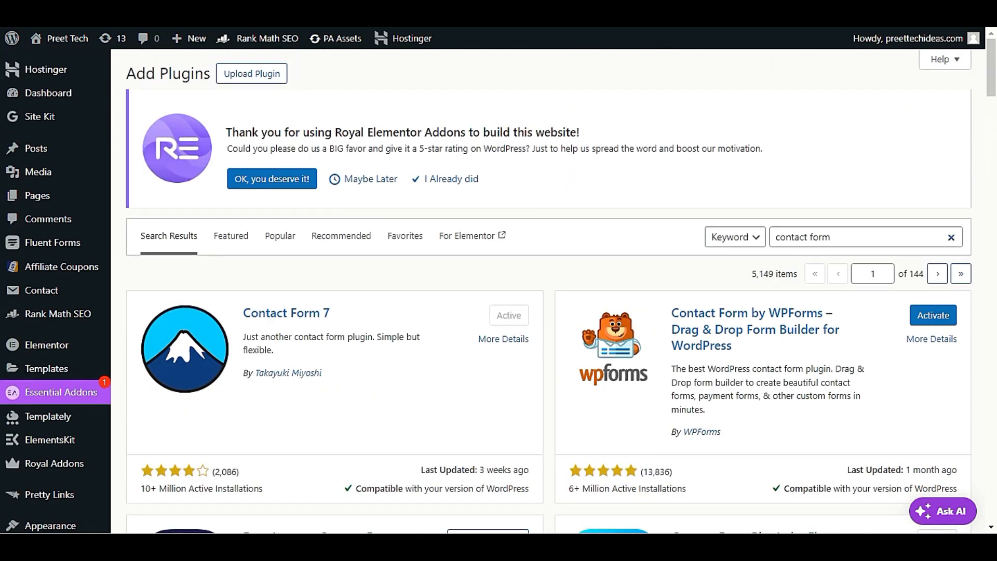
{"action": "scroll", "coordinate": [511, 254], "scroll_direction": "down", "scroll_amount": 10}
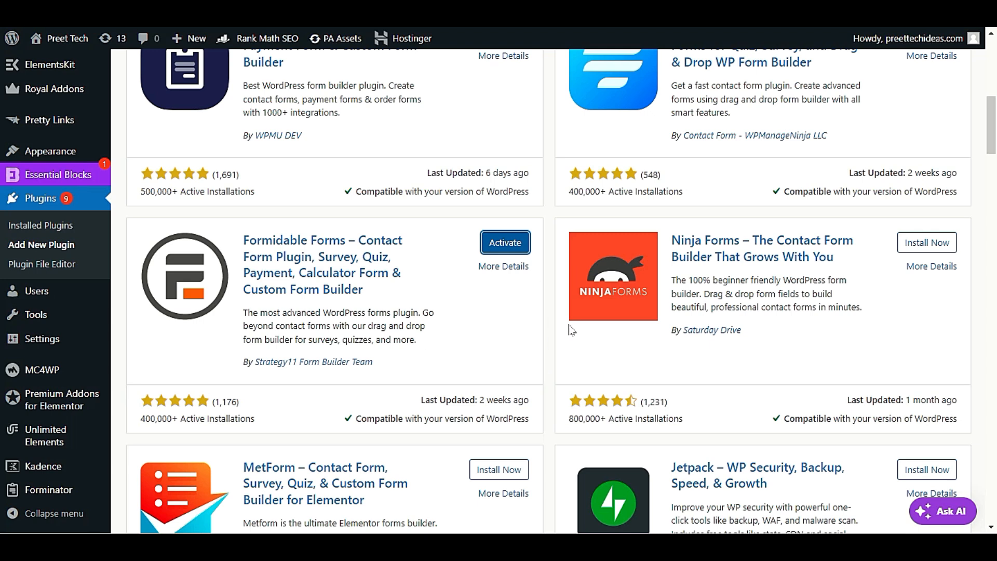
{"action": "scroll", "coordinate": [612, 291], "scroll_direction": "down", "scroll_amount": 3}
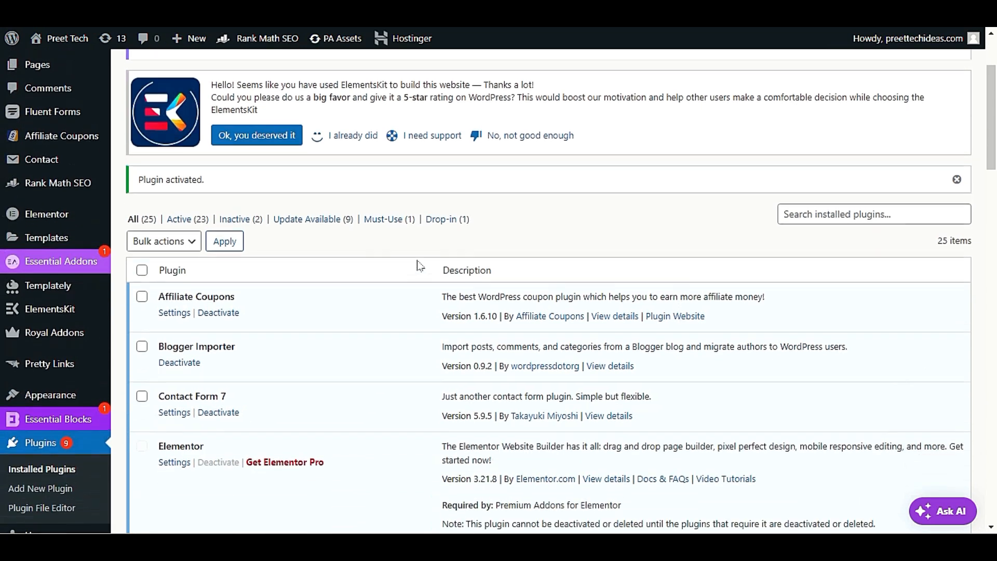
{"action": "scroll", "coordinate": [415, 263], "scroll_direction": "up", "scroll_amount": 3}
{"action": "left_click", "coordinate": [224, 71]}
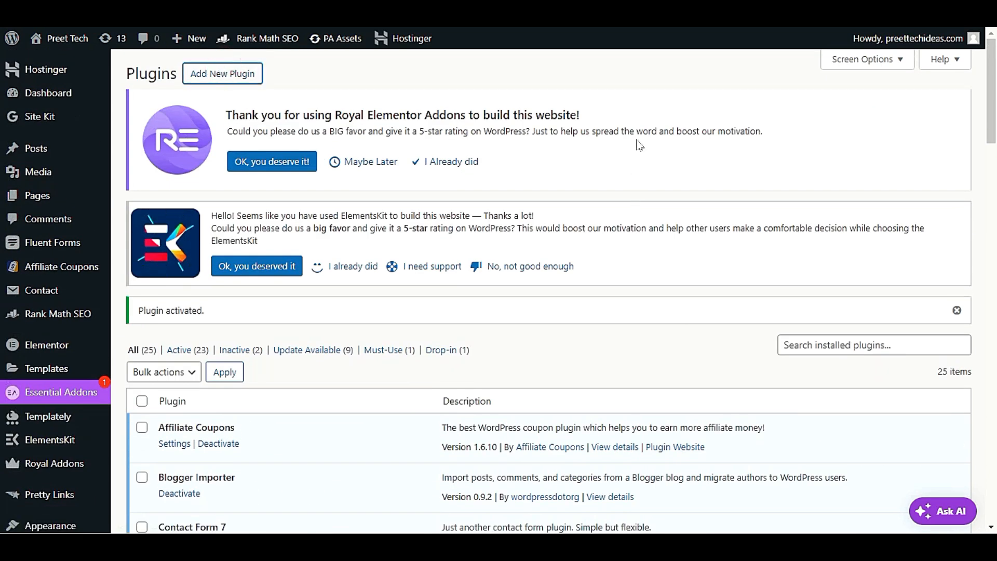
Step: Search plugins for 'fluent form' and confirm Fluent Forms shows Active among 152 results
{"action": "left_click", "coordinate": [898, 234]}
{"action": "type", "text": "fluent"}
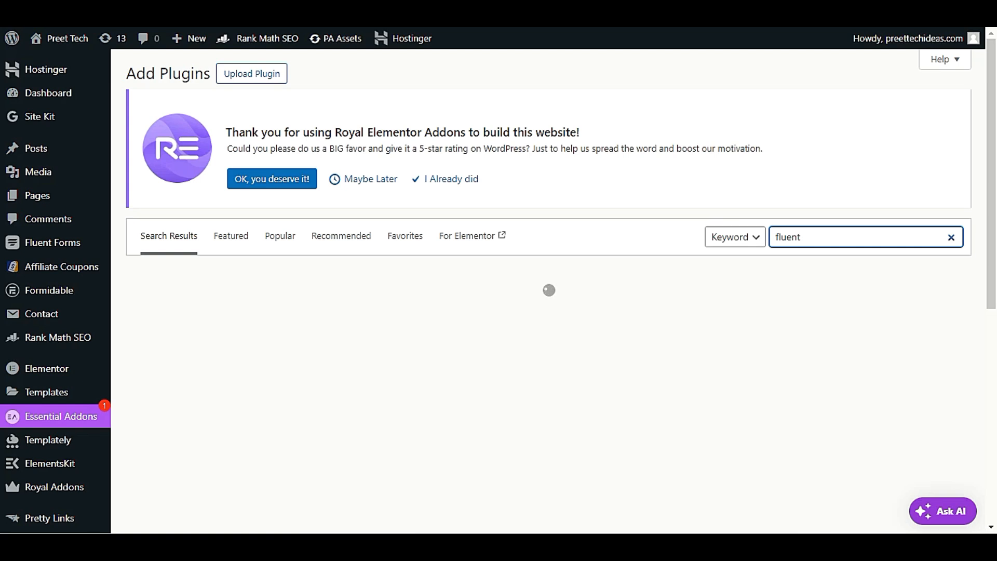
{"action": "type", "text": "f"}
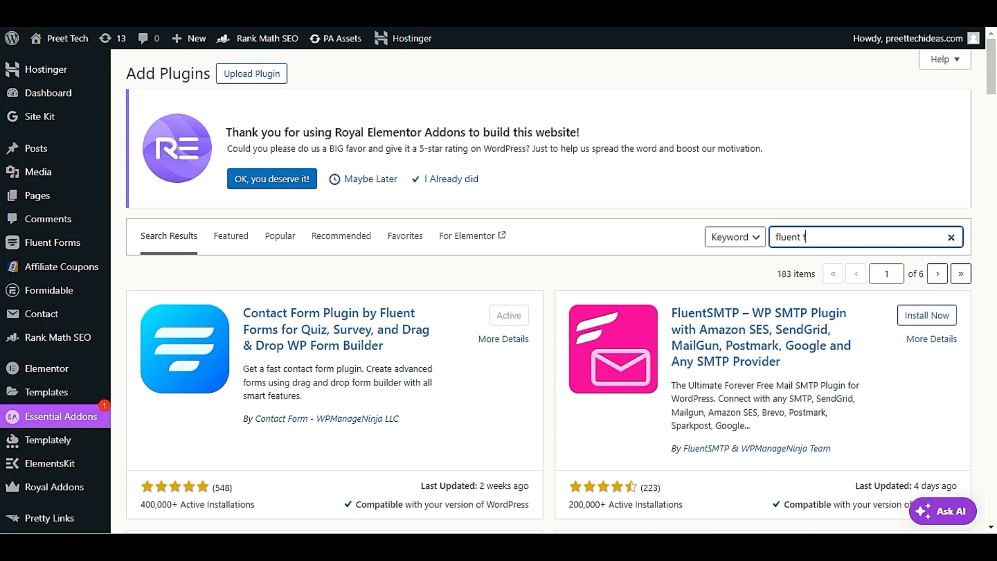
{"action": "type", "text": "orm"}
{"action": "scroll", "coordinate": [411, 336], "scroll_direction": "down", "scroll_amount": 3}
{"action": "scroll", "coordinate": [413, 338], "scroll_direction": "up", "scroll_amount": 2}
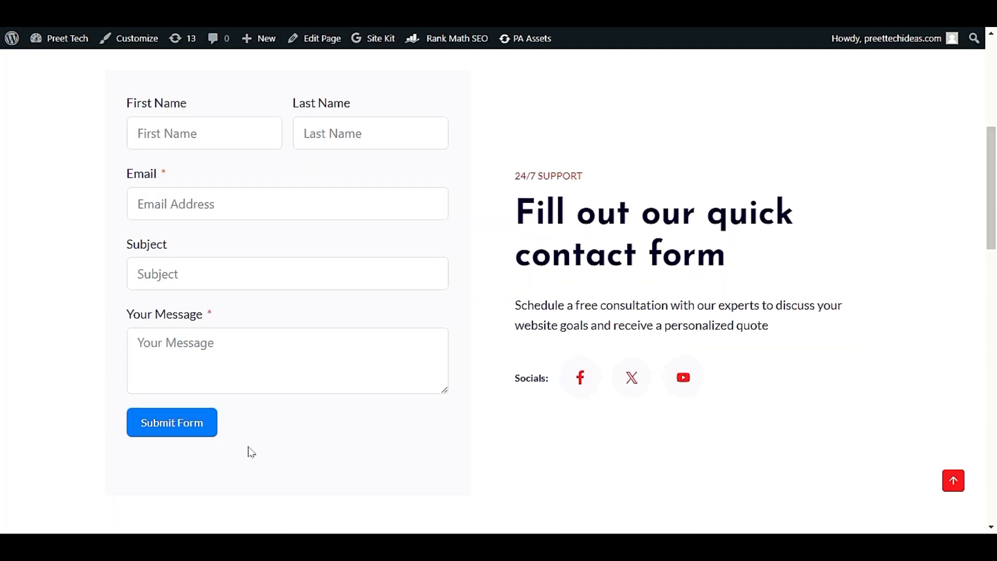
{"action": "scroll", "coordinate": [251, 451], "scroll_direction": "up", "scroll_amount": 2}
{"action": "scroll", "coordinate": [250, 450], "scroll_direction": "down", "scroll_amount": 2}
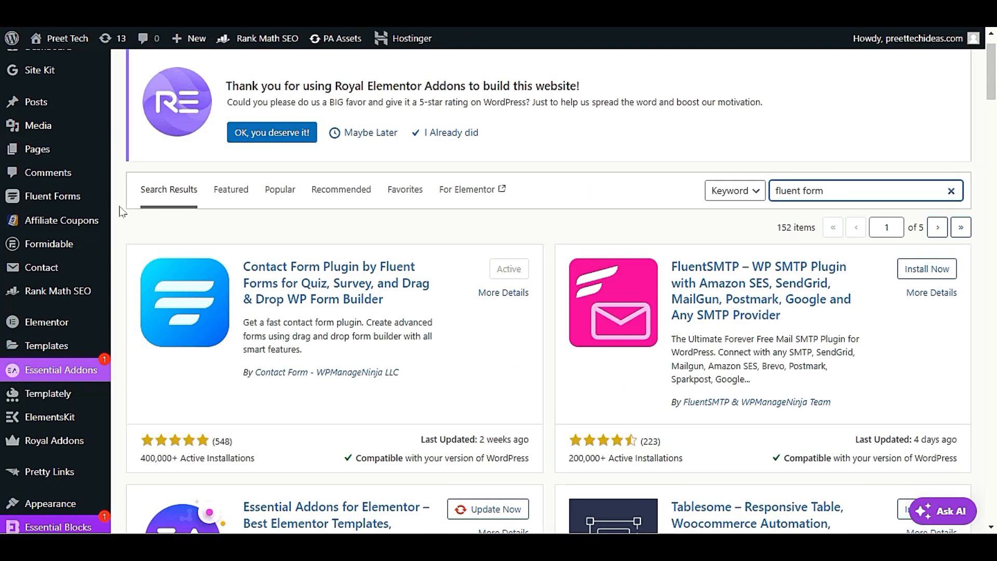
{"action": "mouse_move", "coordinate": [77, 197]}
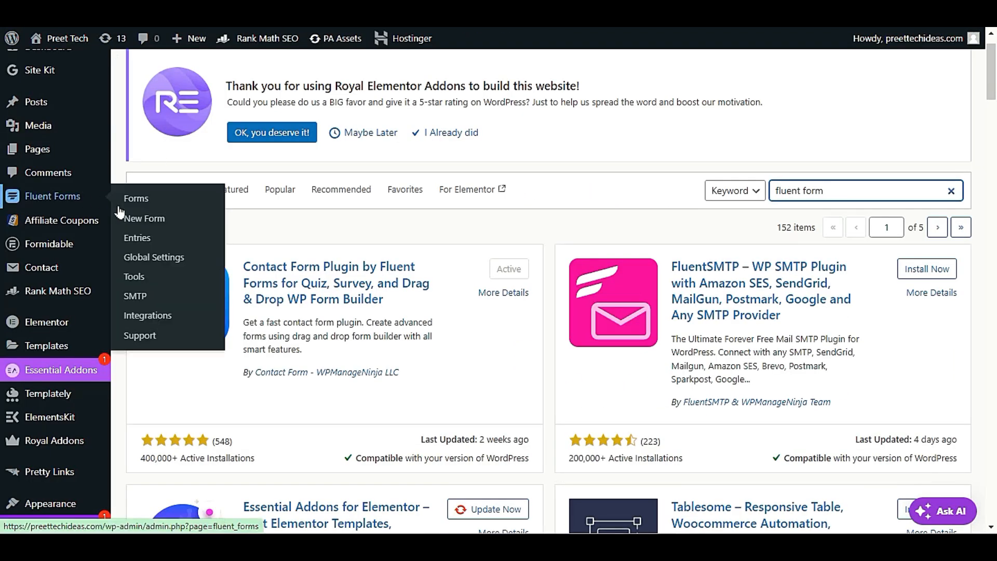
Step: Open Fluent Forms Tools and go to its Global Settings
{"action": "left_click", "coordinate": [143, 278]}
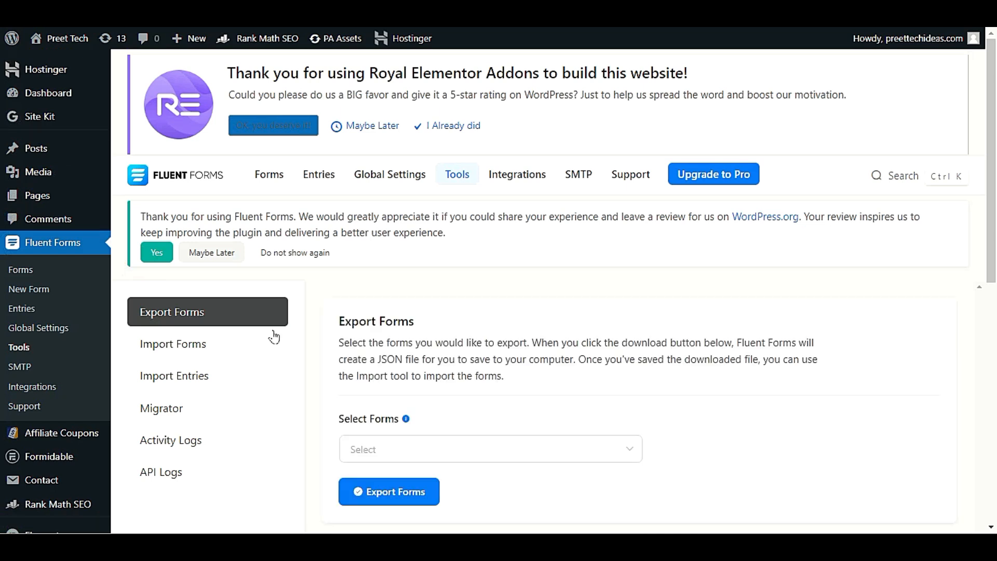
{"action": "scroll", "coordinate": [304, 343], "scroll_direction": "down", "scroll_amount": 2}
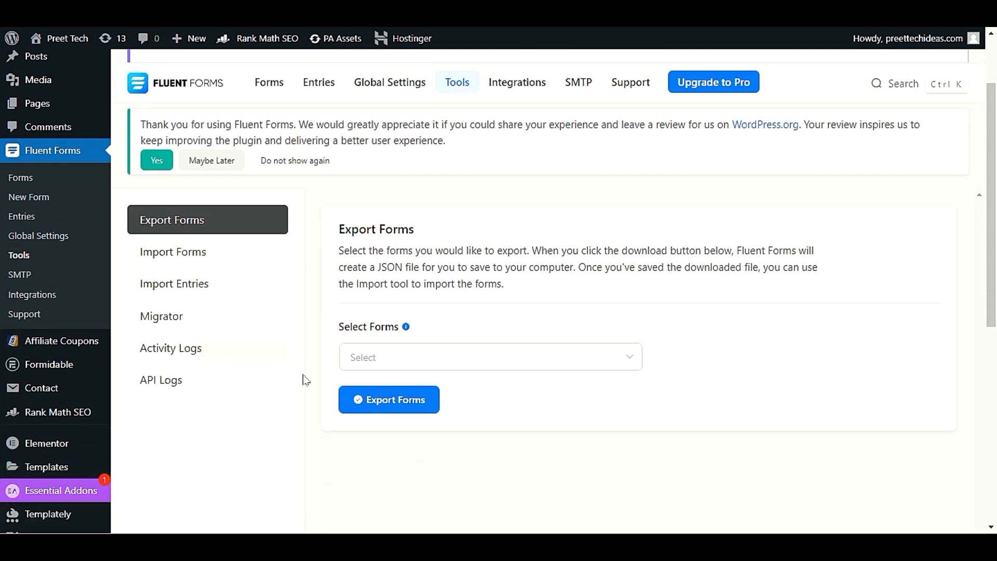
{"action": "scroll", "coordinate": [306, 379], "scroll_direction": "up", "scroll_amount": 2}
{"action": "left_click", "coordinate": [402, 181]}
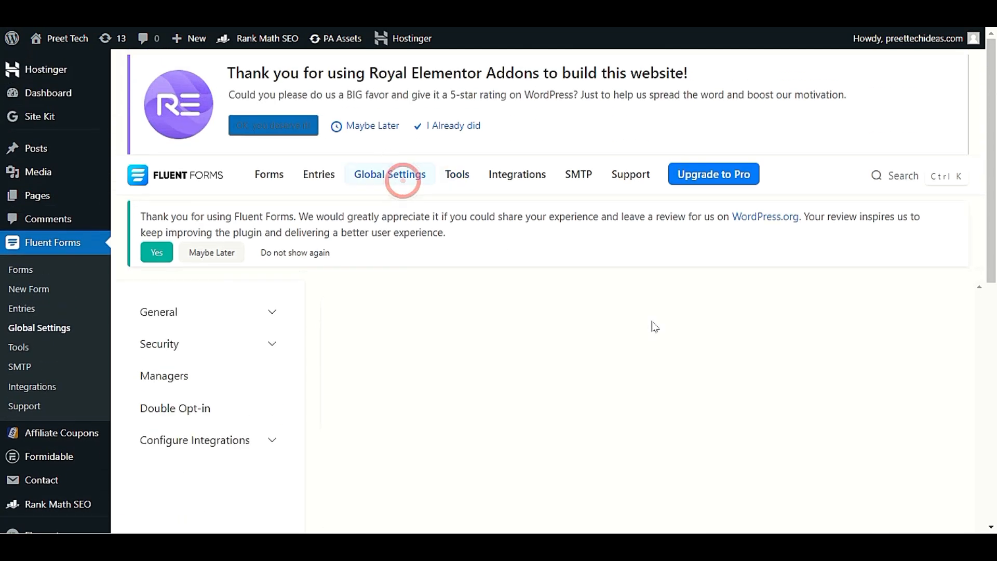
{"action": "scroll", "coordinate": [511, 280], "scroll_direction": "down", "scroll_amount": 3}
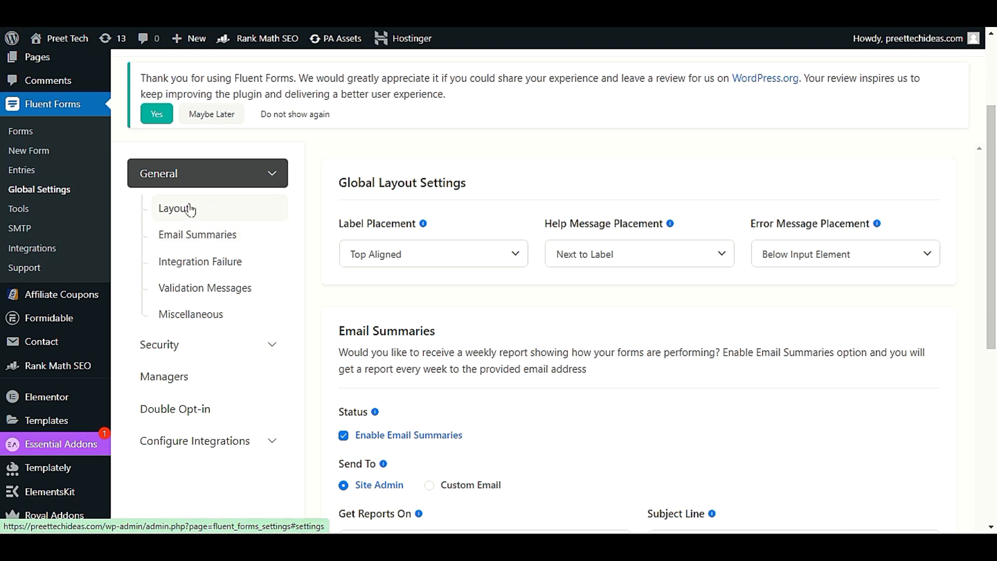
Step: Browse Email Summaries, Integration Failure and reCAPTCHA settings, then show the Managers section
{"action": "left_click", "coordinate": [183, 239]}
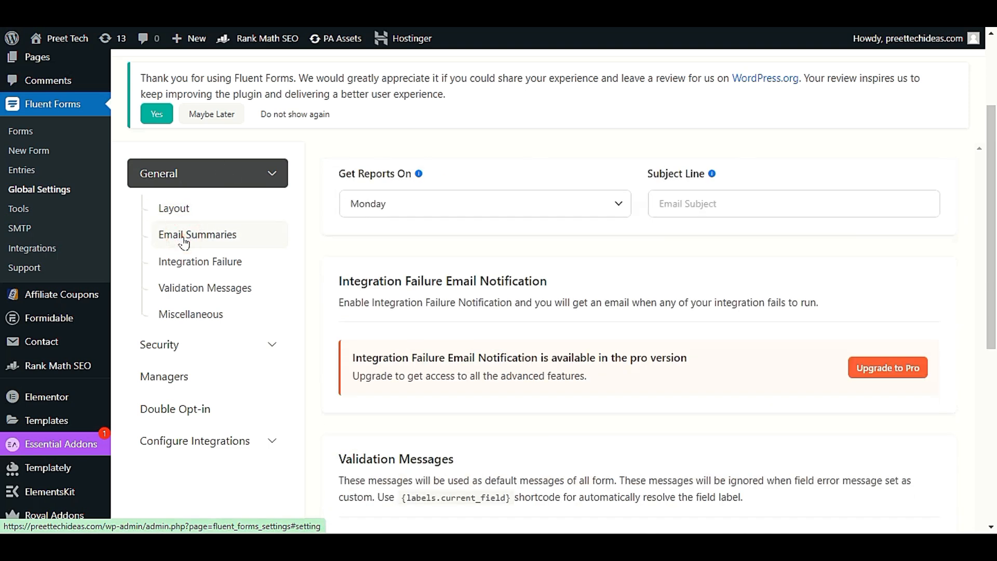
{"action": "left_click", "coordinate": [189, 260]}
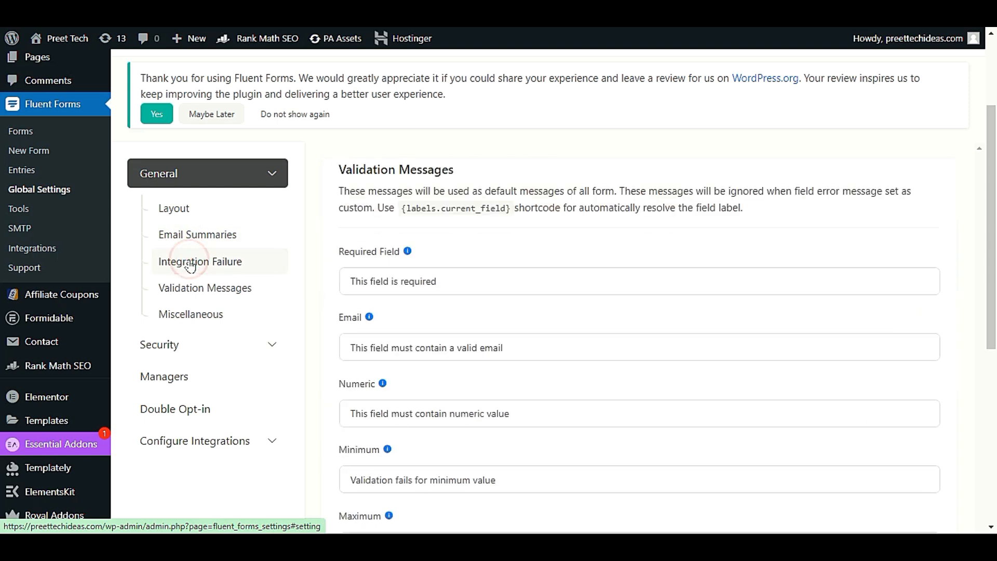
{"action": "left_click", "coordinate": [201, 346]}
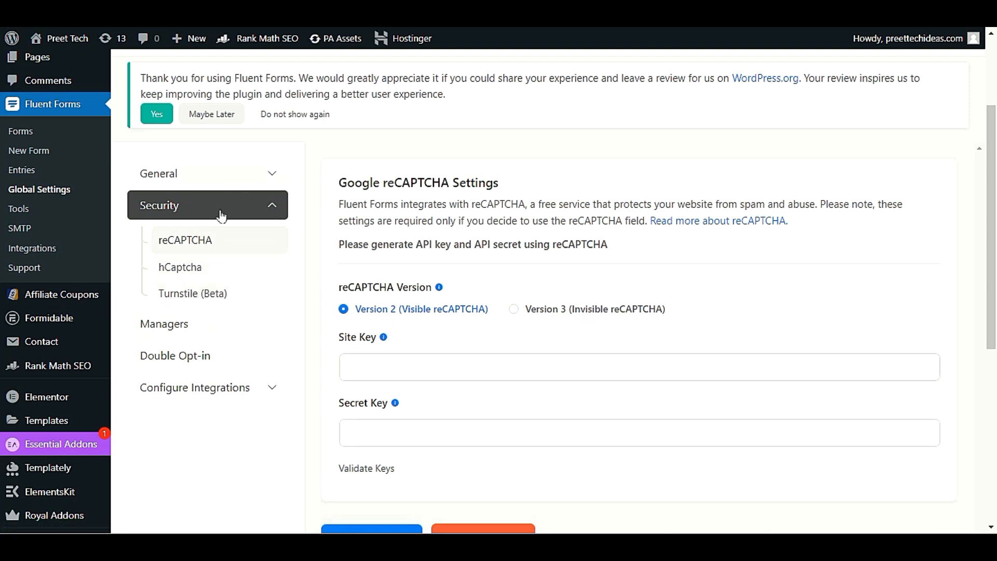
{"action": "left_click", "coordinate": [198, 325]}
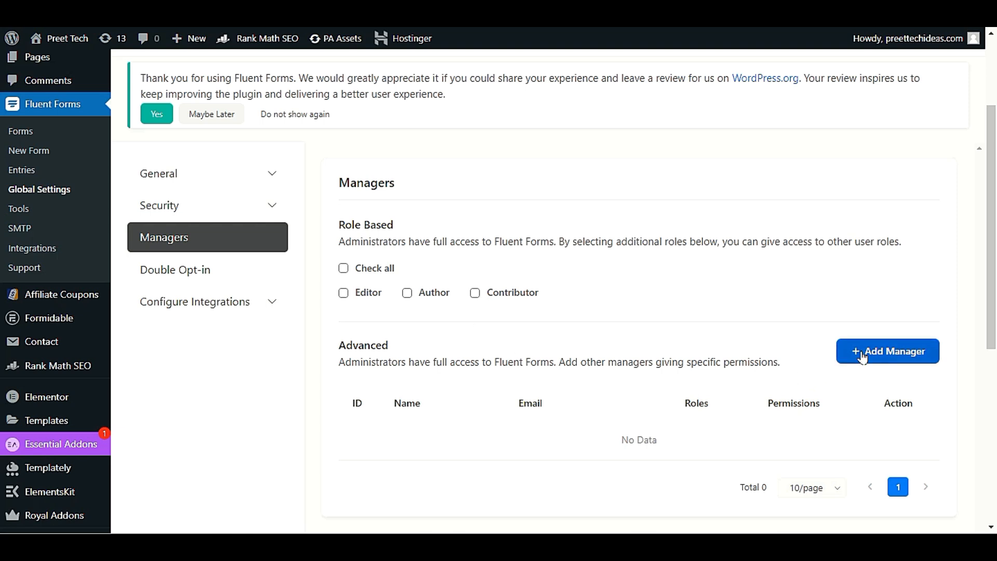
{"action": "scroll", "coordinate": [827, 329], "scroll_direction": "down", "scroll_amount": 2}
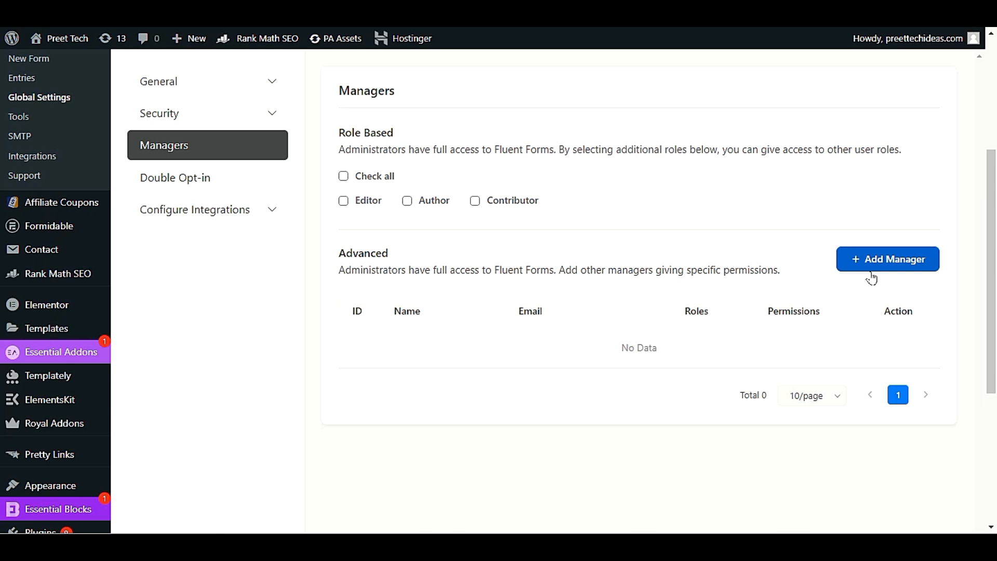
{"action": "scroll", "coordinate": [871, 278], "scroll_direction": "up", "scroll_amount": 5}
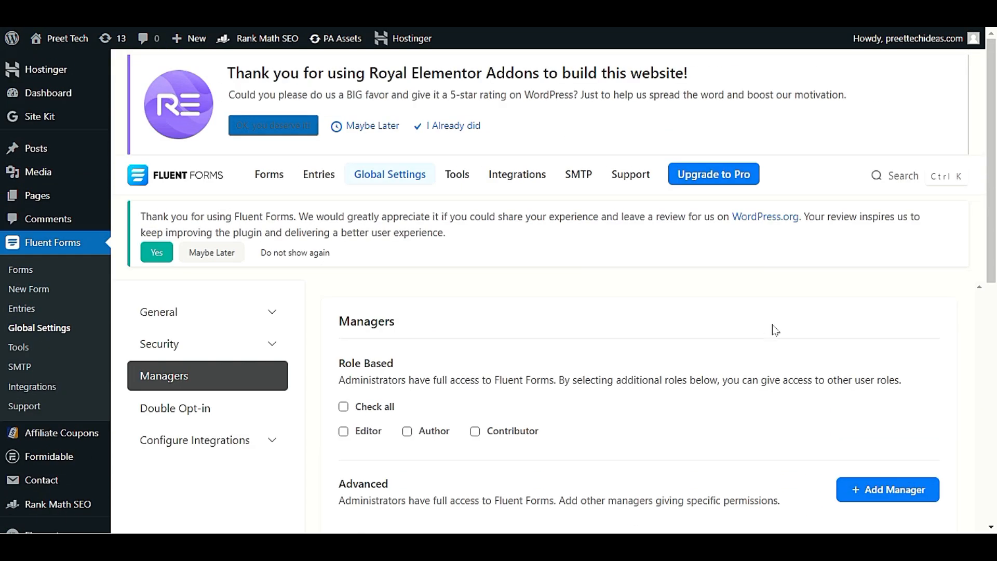
Step: Open the Fluent Forms list of all forms and look through it
{"action": "left_click", "coordinate": [21, 270]}
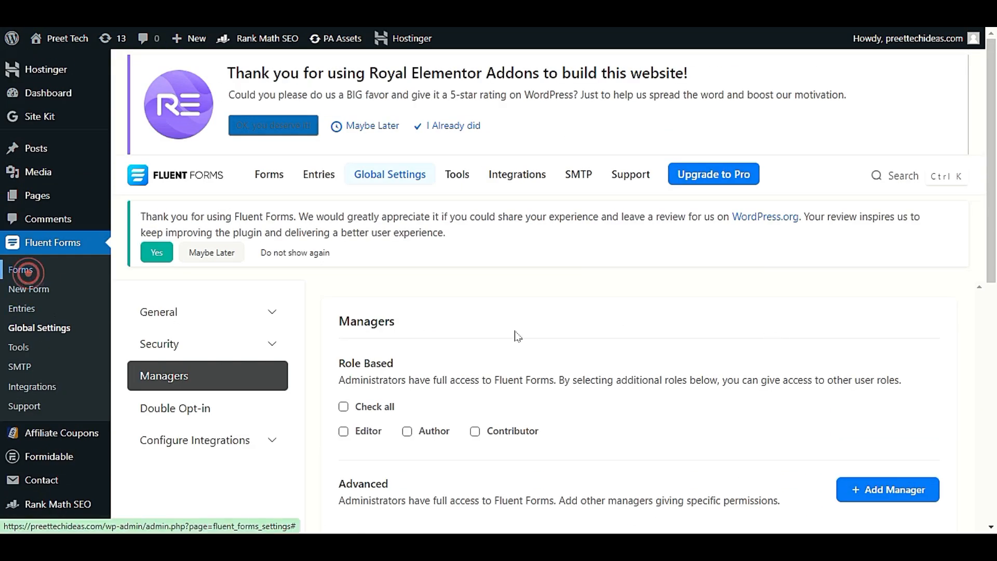
{"action": "scroll", "coordinate": [511, 332], "scroll_direction": "down", "scroll_amount": 3}
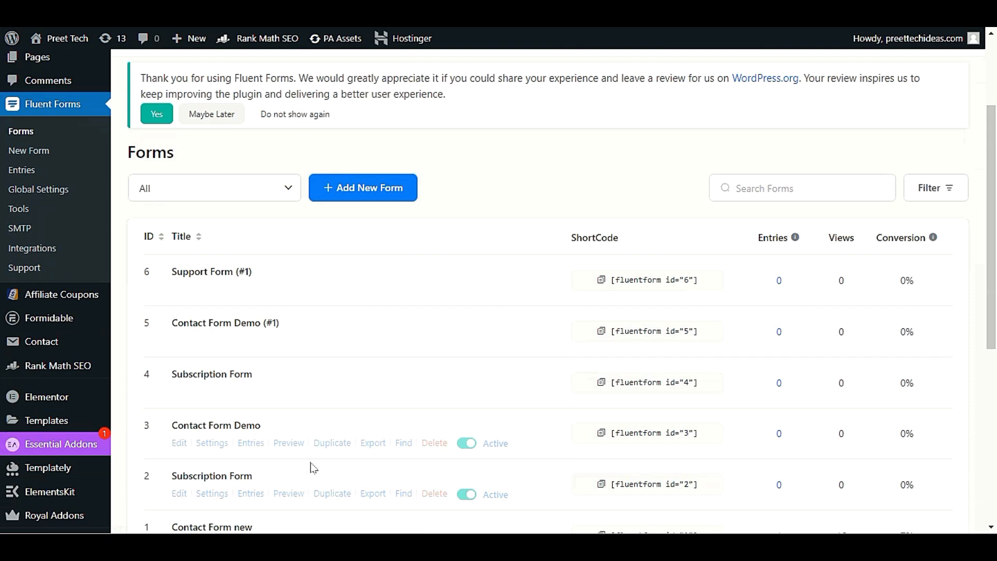
{"action": "scroll", "coordinate": [314, 465], "scroll_direction": "down", "scroll_amount": 3}
{"action": "scroll", "coordinate": [316, 462], "scroll_direction": "up", "scroll_amount": 3}
{"action": "scroll", "coordinate": [315, 461], "scroll_direction": "down", "scroll_amount": 2}
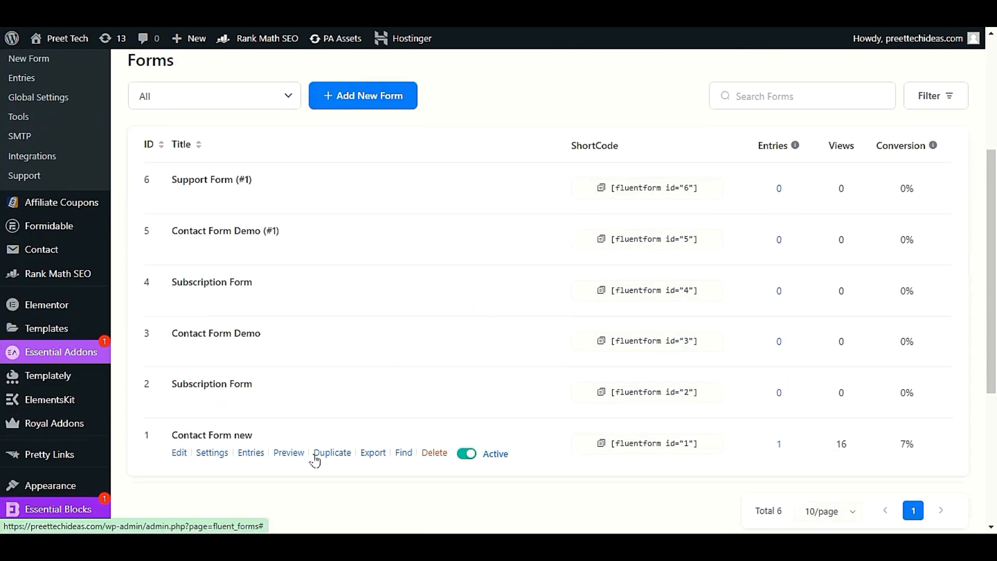
{"action": "scroll", "coordinate": [315, 461], "scroll_direction": "up", "scroll_amount": 5}
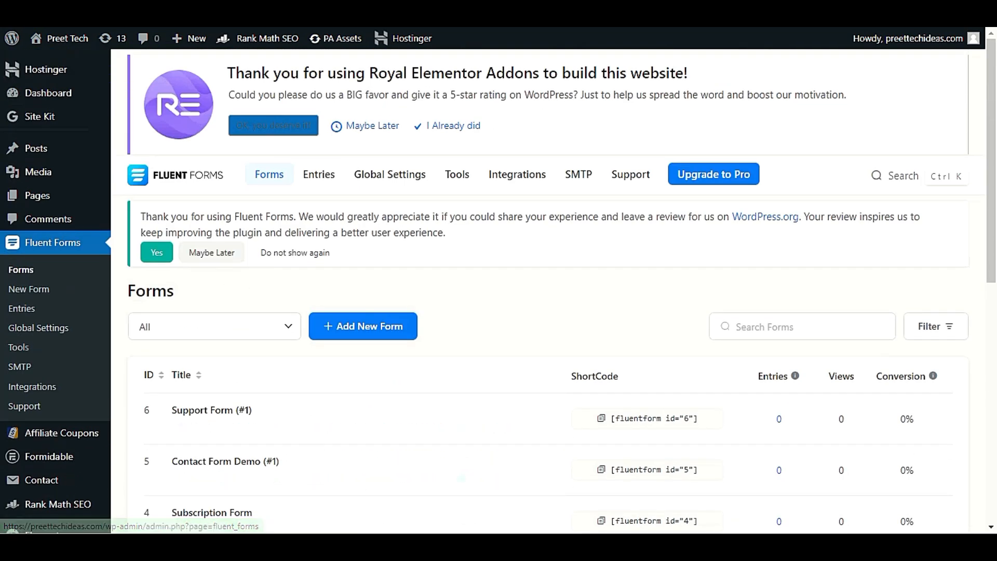
{"action": "scroll", "coordinate": [464, 315], "scroll_direction": "down", "scroll_amount": 4}
{"action": "scroll", "coordinate": [465, 314], "scroll_direction": "up", "scroll_amount": 4}
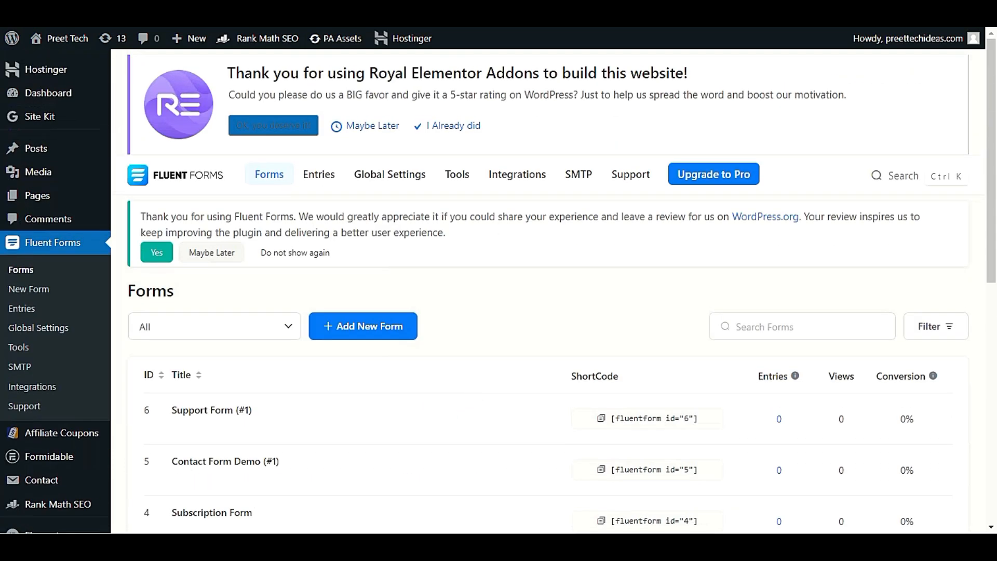
Step: Start a new form from templates, viewing Product and Marketing before returning to Basic
{"action": "left_click", "coordinate": [351, 328]}
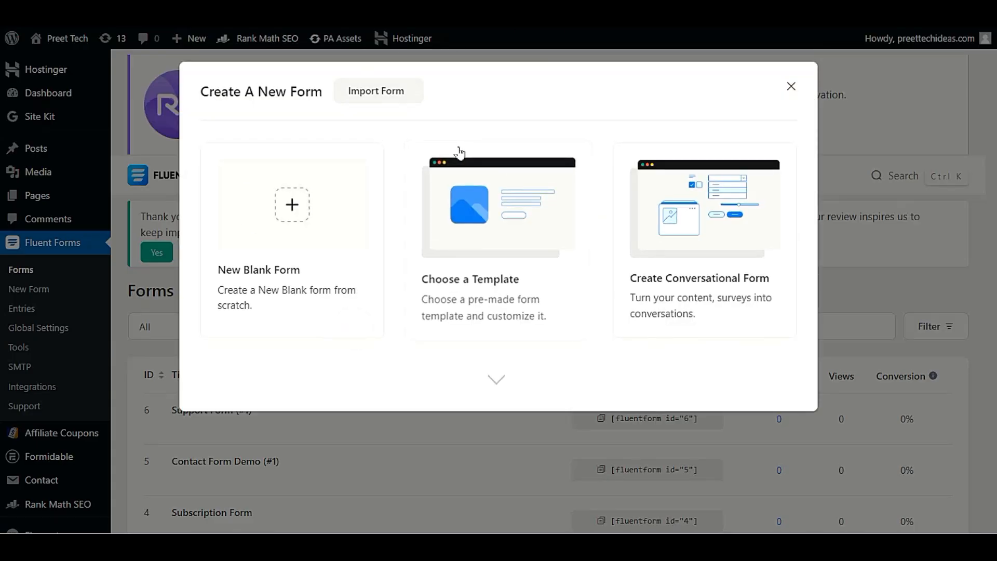
{"action": "left_click", "coordinate": [509, 243]}
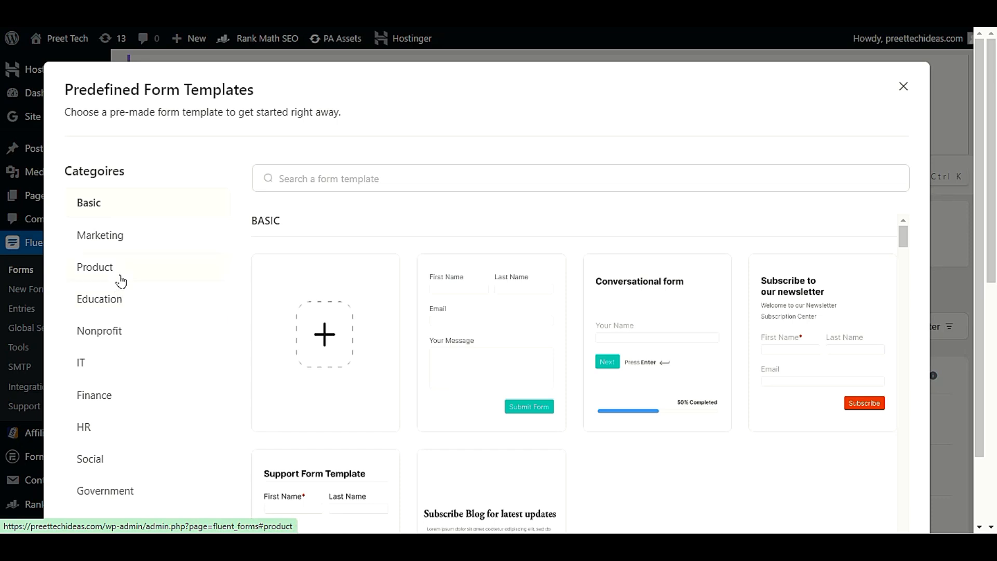
{"action": "scroll", "coordinate": [133, 400], "scroll_direction": "down", "scroll_amount": 2}
{"action": "left_click", "coordinate": [96, 185]}
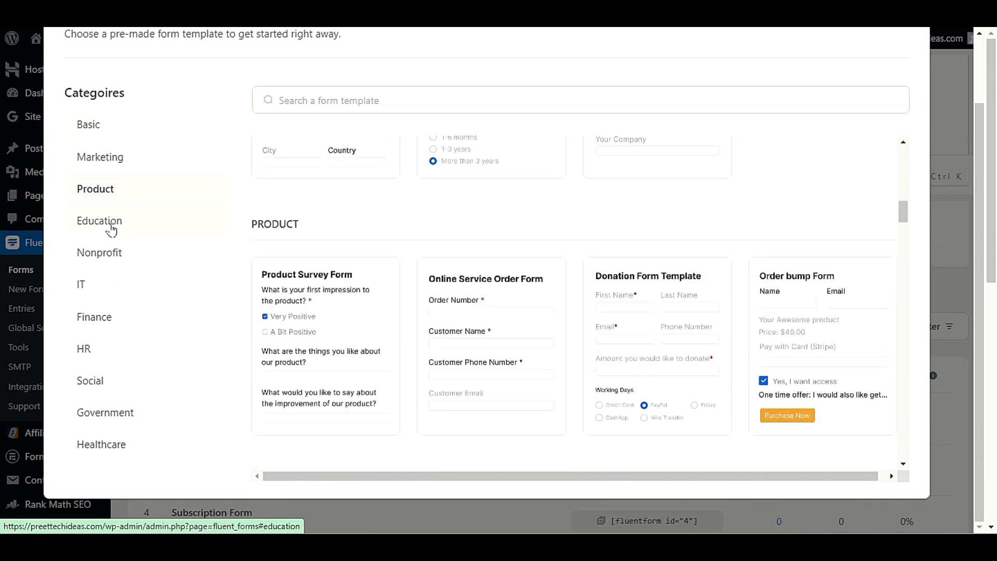
{"action": "left_click", "coordinate": [121, 163]}
{"action": "left_click", "coordinate": [120, 134]}
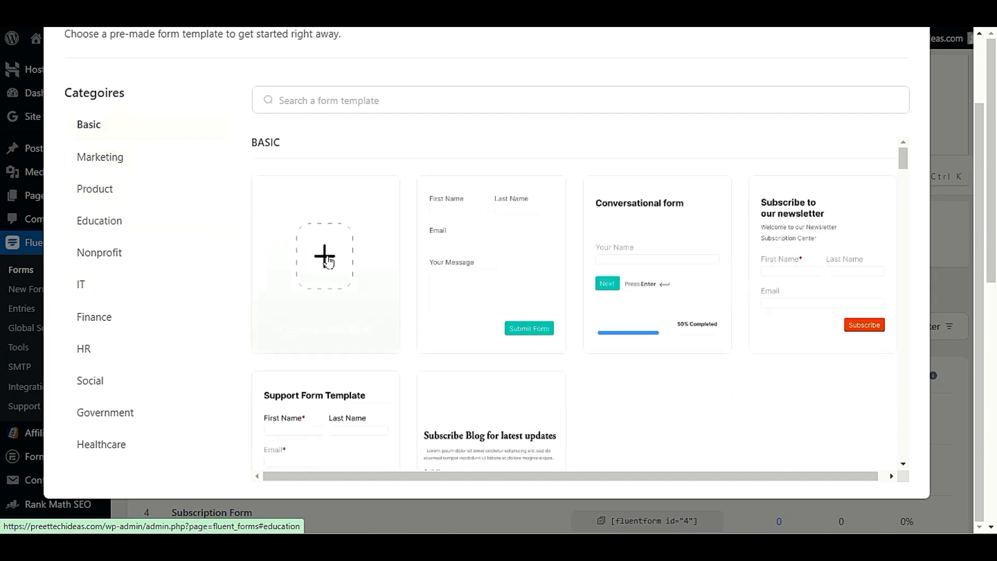
Step: Create a form from the basic contact template and copy its [fluentform id="7"] shortcode
{"action": "mouse_move", "coordinate": [475, 274]}
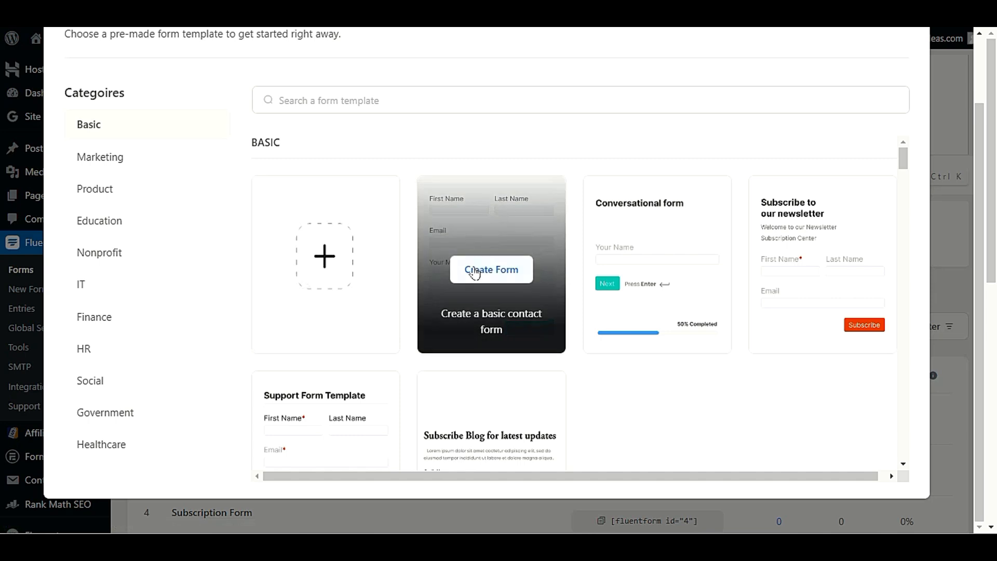
{"action": "left_click", "coordinate": [474, 270]}
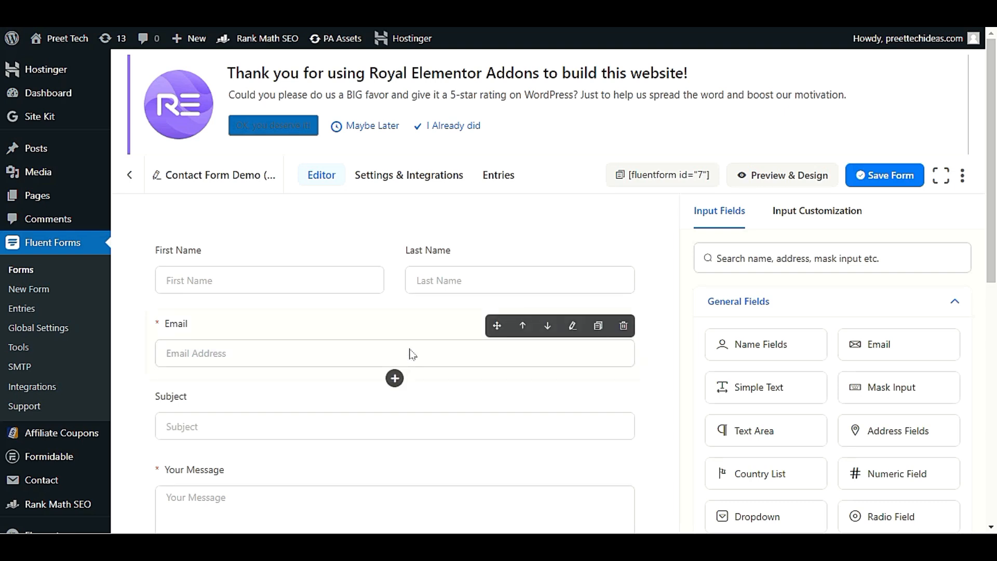
{"action": "scroll", "coordinate": [412, 351], "scroll_direction": "down", "scroll_amount": 5}
{"action": "scroll", "coordinate": [411, 352], "scroll_direction": "up", "scroll_amount": 5}
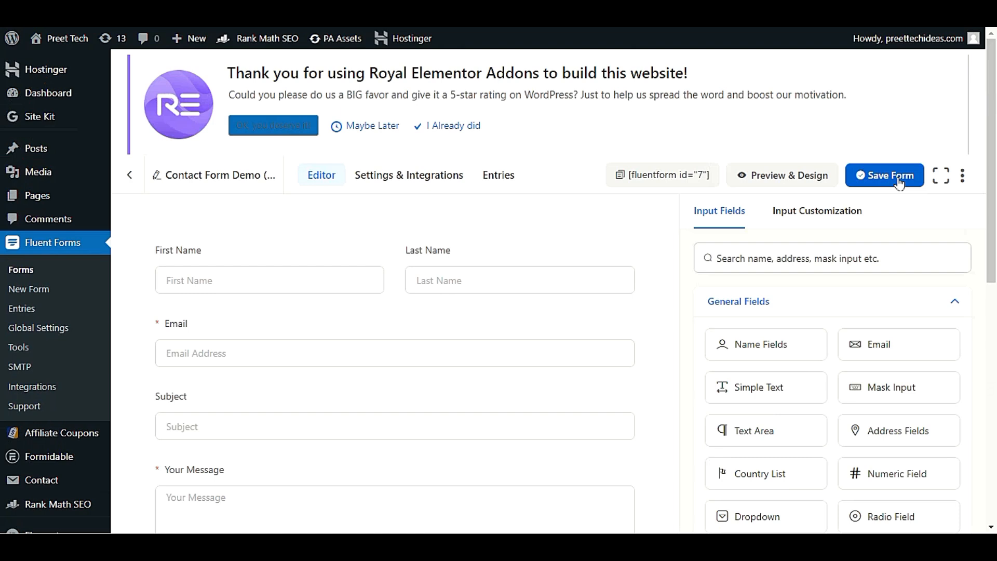
{"action": "triple_click", "coordinate": [665, 177]}
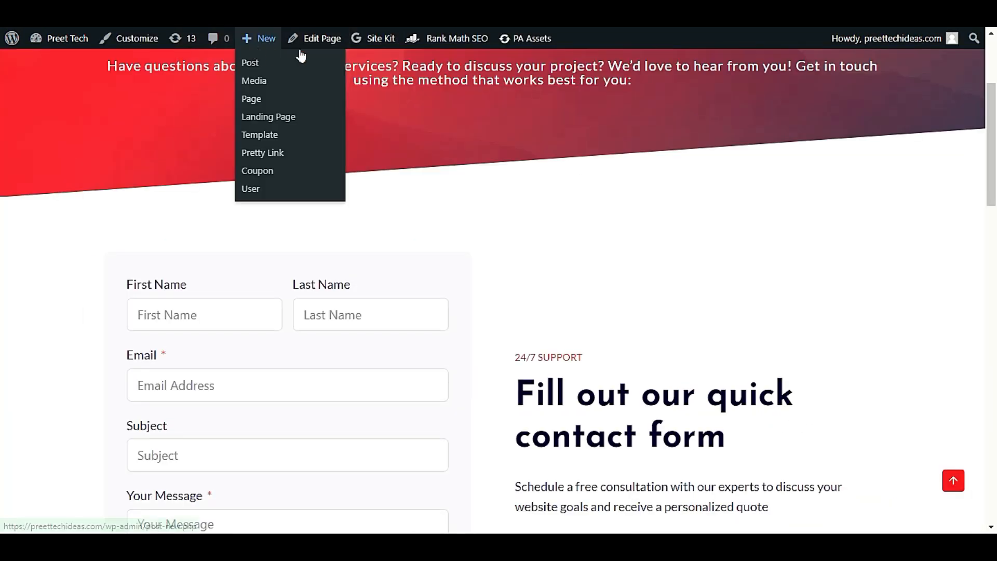
{"action": "left_click", "coordinate": [315, 39]}
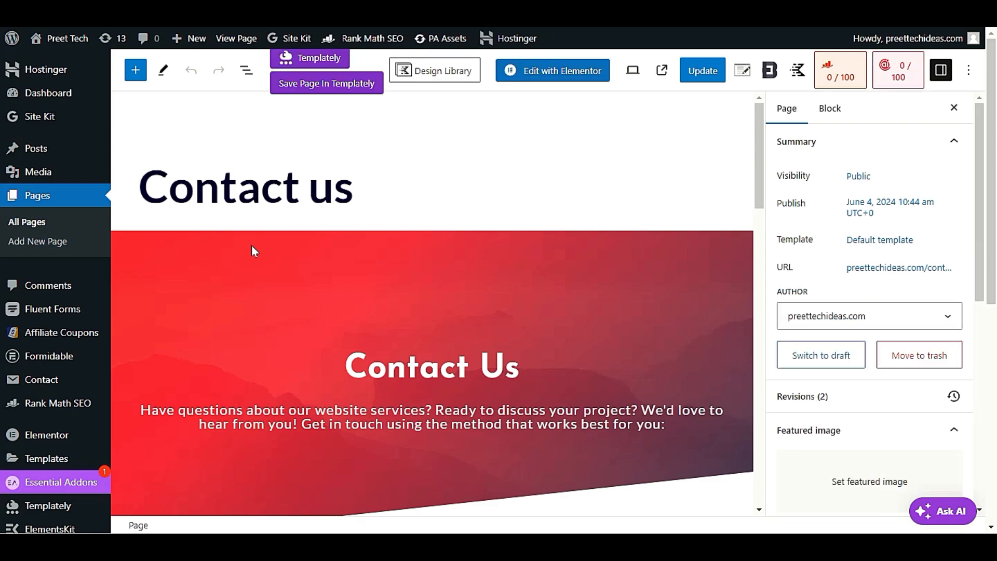
{"action": "scroll", "coordinate": [253, 247], "scroll_direction": "down", "scroll_amount": 10}
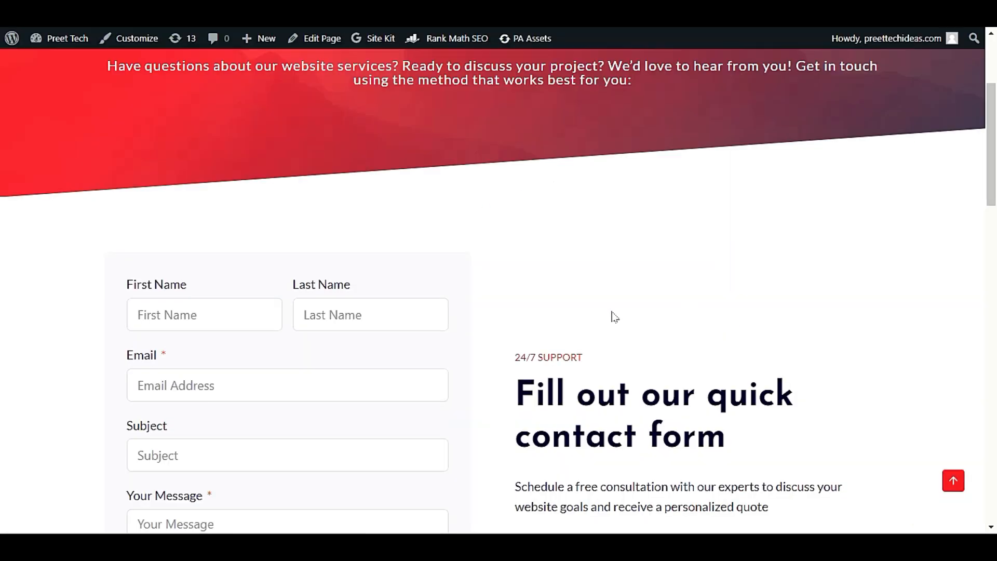
{"action": "scroll", "coordinate": [482, 306], "scroll_direction": "down", "scroll_amount": 3}
{"action": "scroll", "coordinate": [494, 323], "scroll_direction": "up", "scroll_amount": 1}
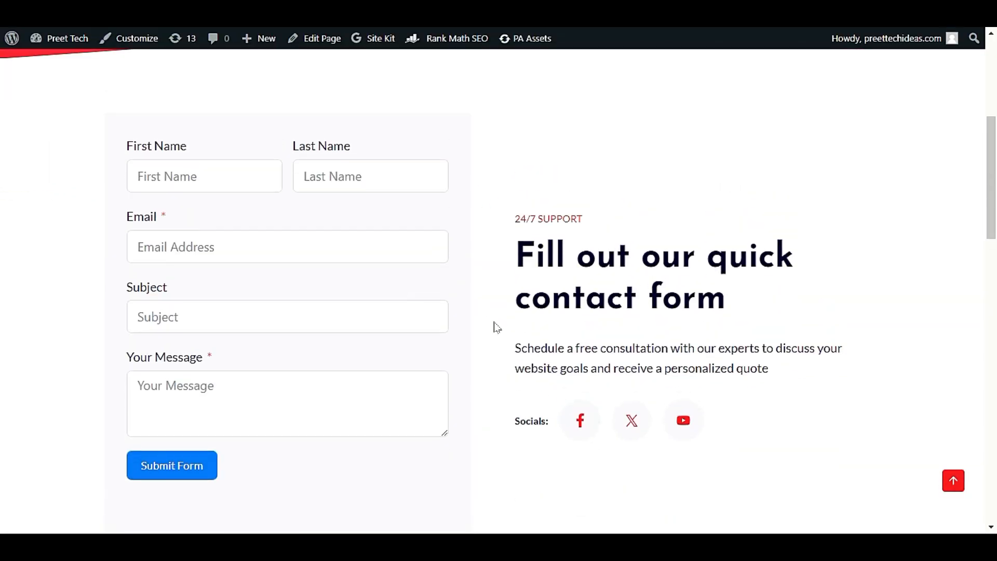
Step: Enter a first name, last name and e-mail address on the live Contact Us form
{"action": "left_click", "coordinate": [216, 180]}
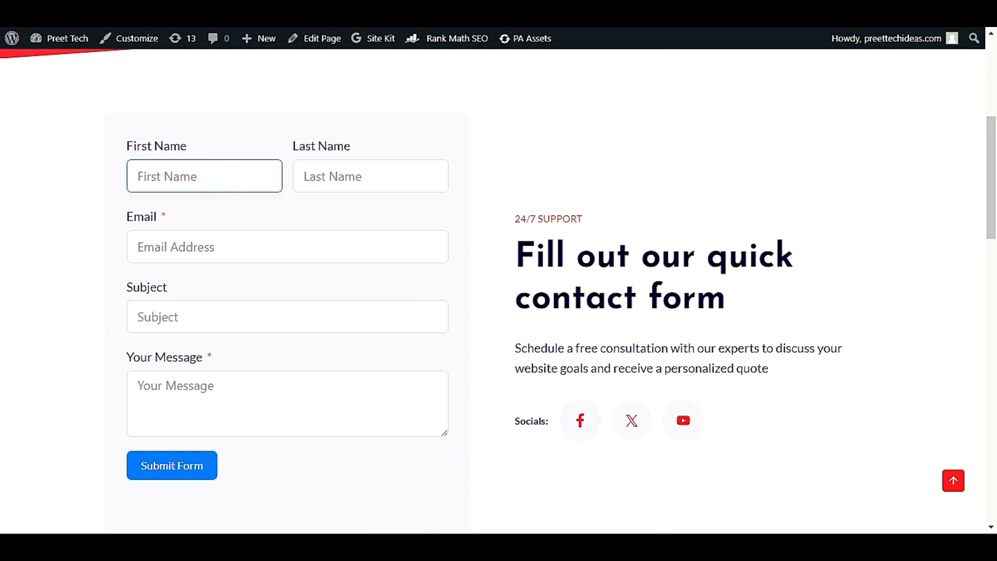
{"action": "type", "text": "sdsds"}
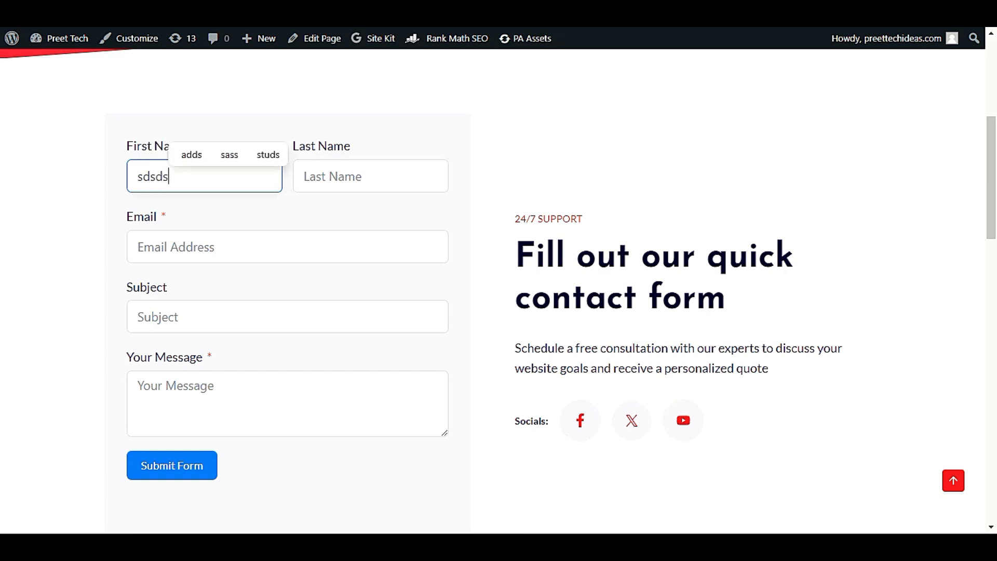
{"action": "key", "text": "ctrl+a"}
{"action": "type", "text": "preet"}
{"action": "left_click", "coordinate": [315, 183]}
{"action": "type", "text": "df"}
{"action": "left_click", "coordinate": [291, 251]}
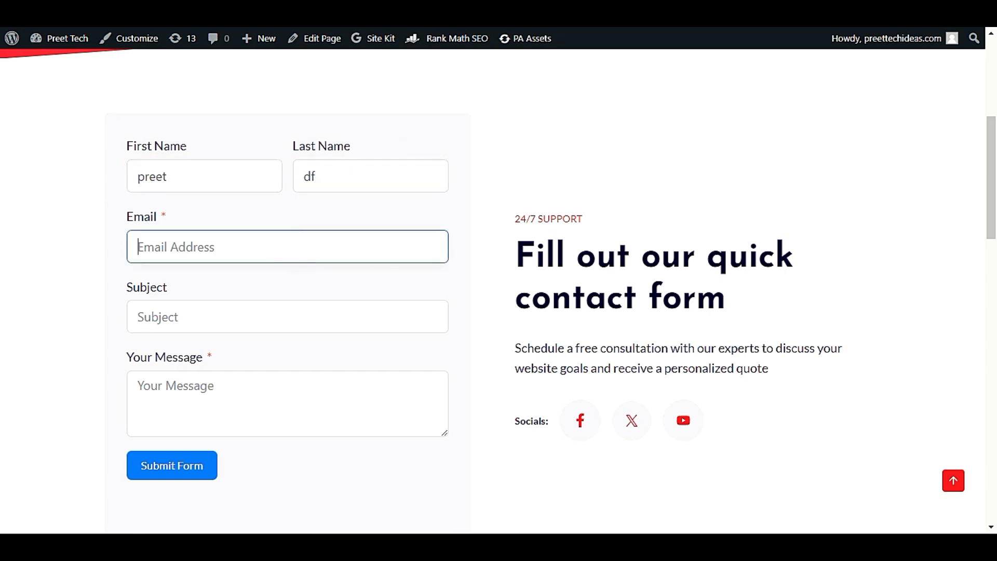
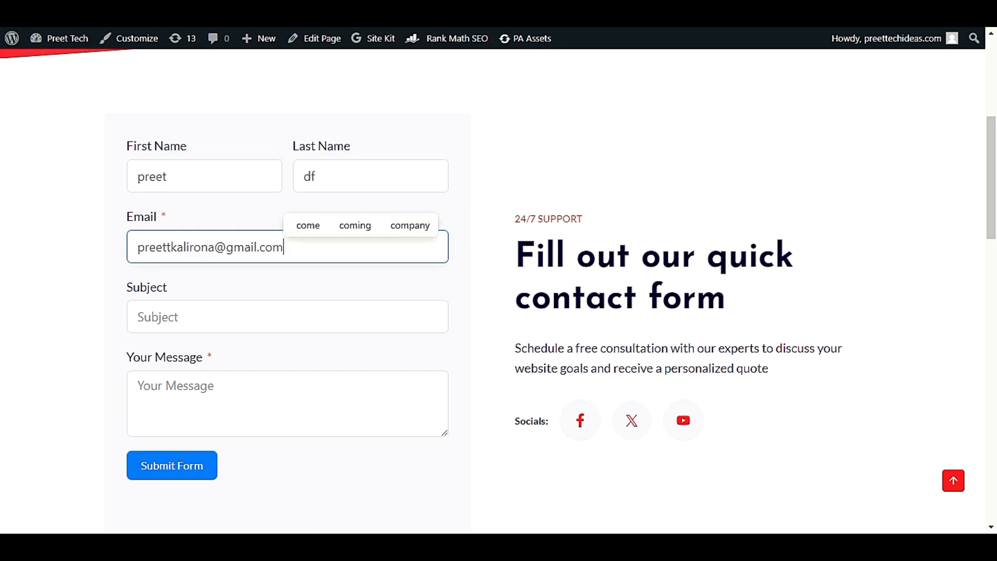
Step: Add the subject 'inquiry for my website' and a placeholder message, then submit the form
{"action": "left_click", "coordinate": [283, 327]}
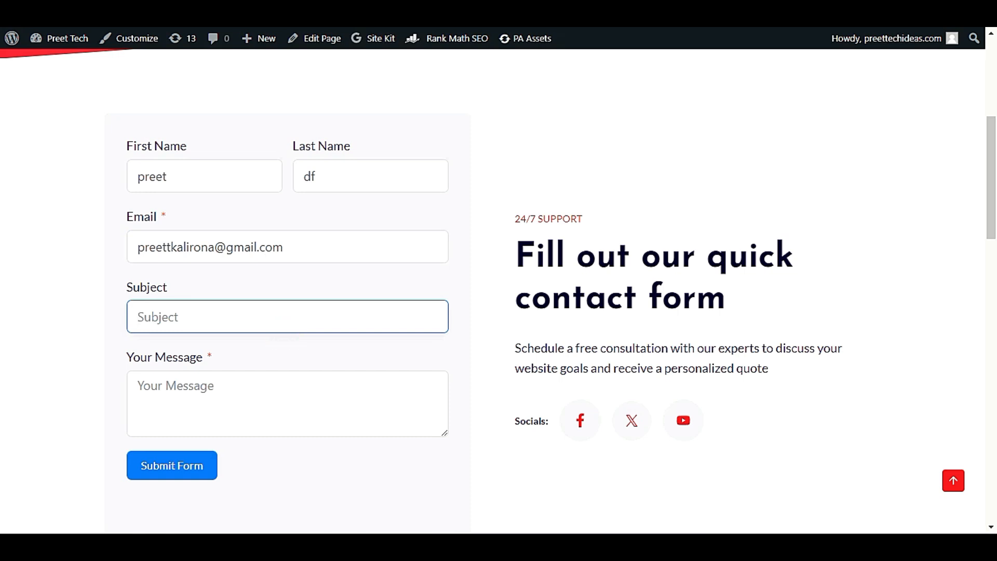
{"action": "type", "text": "inquiry for my web"}
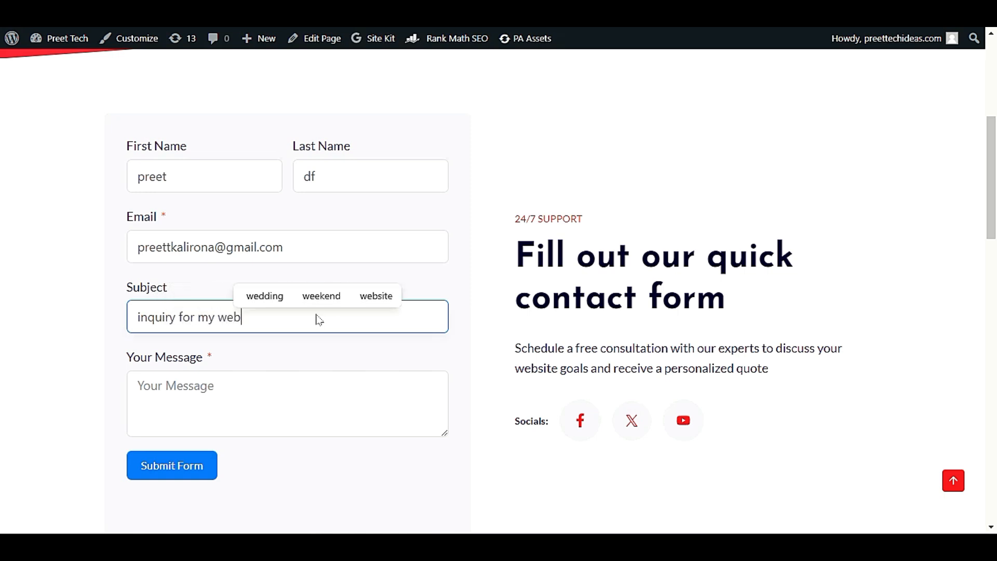
{"action": "type", "text": "site"}
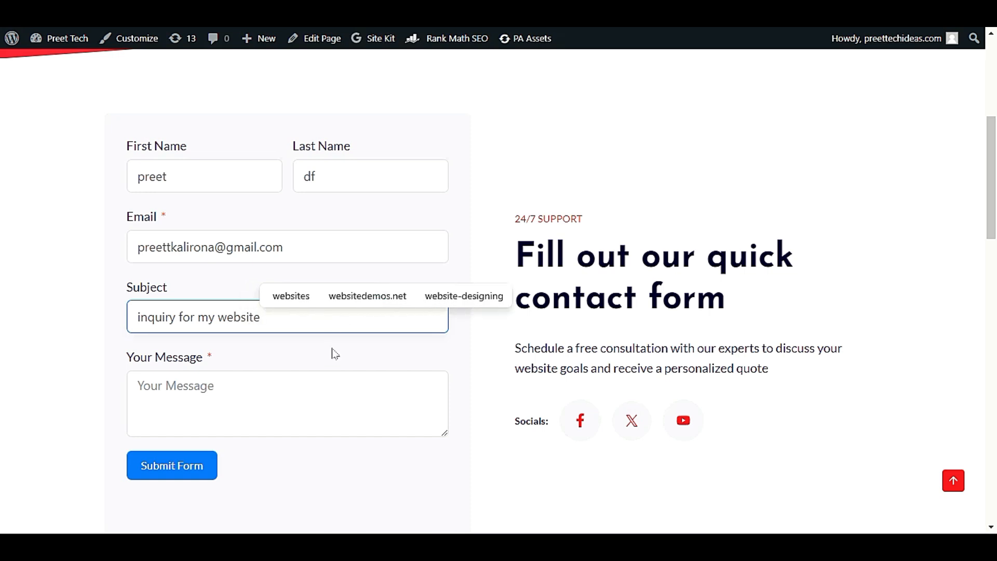
{"action": "left_click", "coordinate": [345, 396]}
{"action": "type", "text": "sdddddddddddd"}
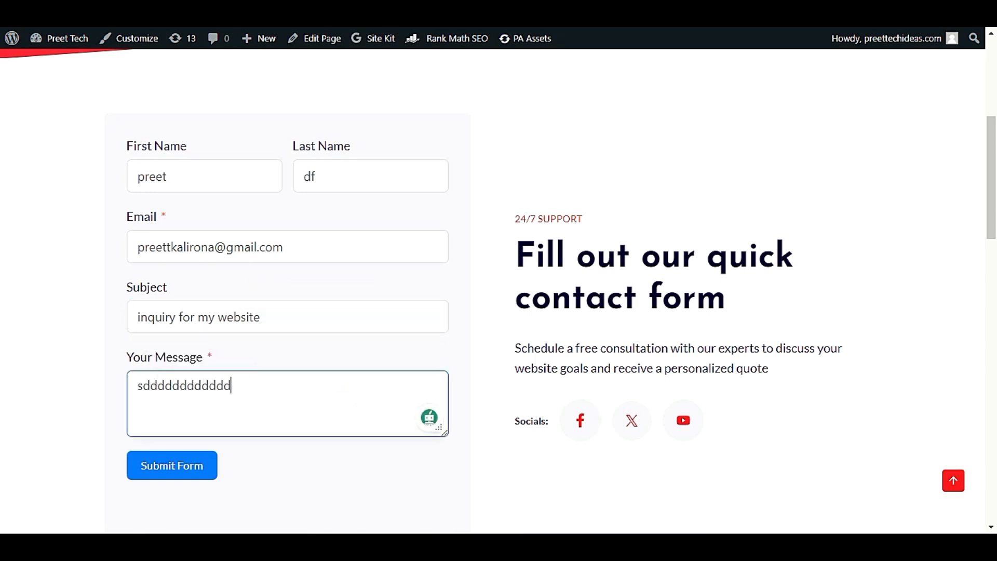
{"action": "type", "text": "ddddddddddddddddddddddddddddddddddddddddddddddddddddddddddddddddddddddd"}
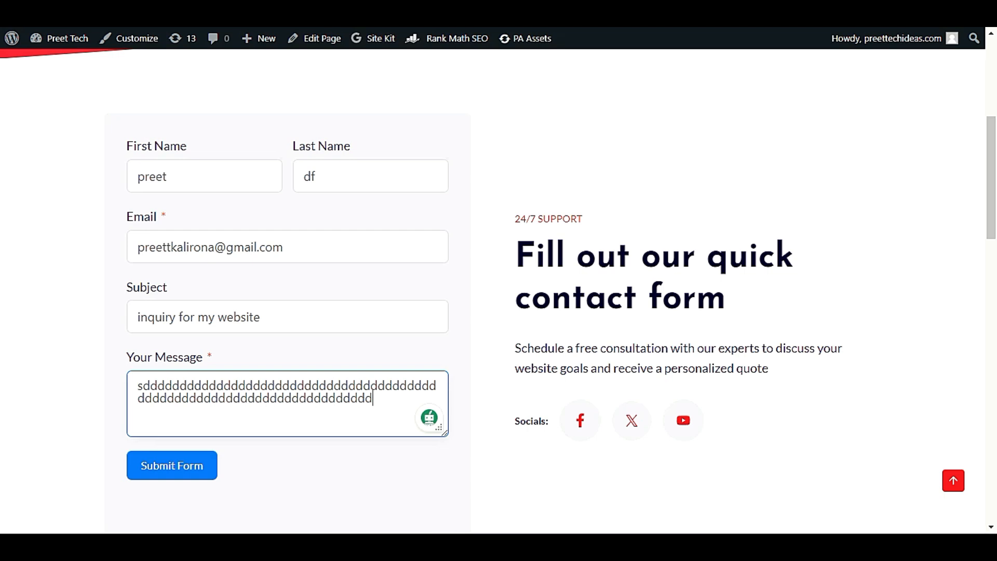
{"action": "left_click", "coordinate": [170, 467]}
Step: Open Fluent Forms Entries and locate unread submission #2 from Contact Form new
{"action": "scroll", "coordinate": [123, 398], "scroll_direction": "up", "scroll_amount": 3}
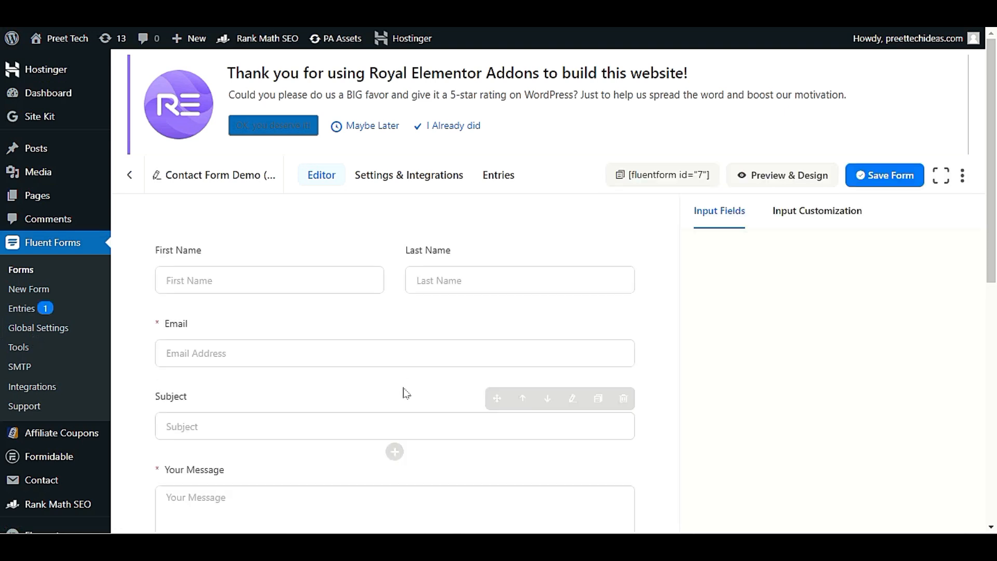
{"action": "left_click", "coordinate": [32, 313]}
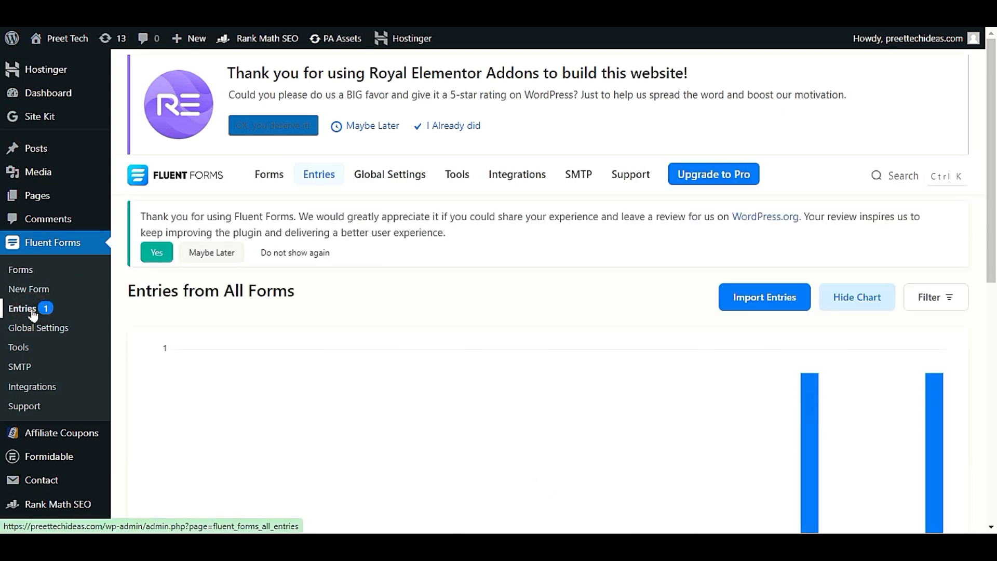
{"action": "scroll", "coordinate": [384, 311], "scroll_direction": "down", "scroll_amount": 5}
{"action": "scroll", "coordinate": [395, 319], "scroll_direction": "down", "scroll_amount": 3}
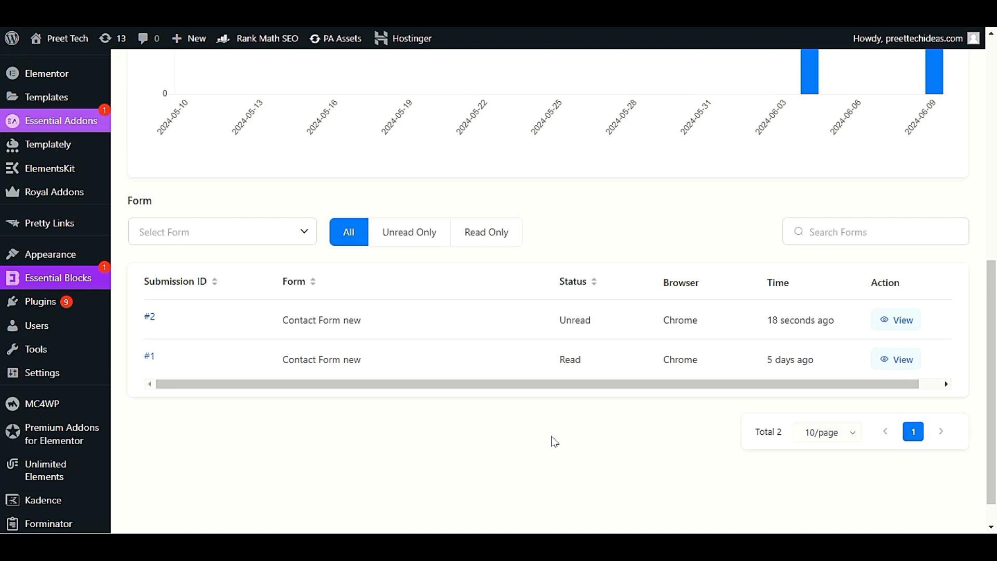
{"action": "scroll", "coordinate": [555, 441], "scroll_direction": "up", "scroll_amount": 3}
{"action": "scroll", "coordinate": [548, 442], "scroll_direction": "down", "scroll_amount": 2}
{"action": "triple_click", "coordinate": [836, 323]}
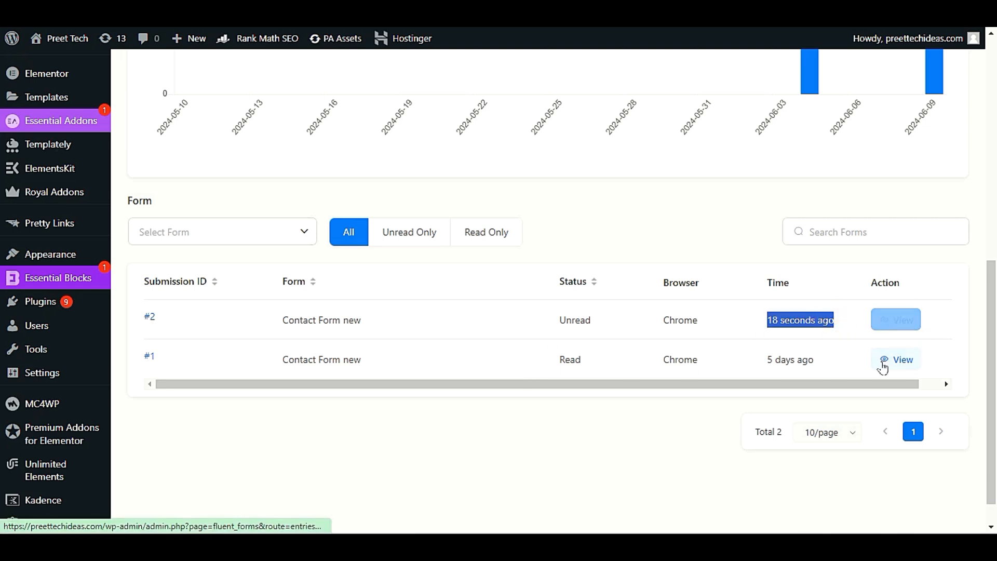
{"action": "left_click", "coordinate": [891, 324]}
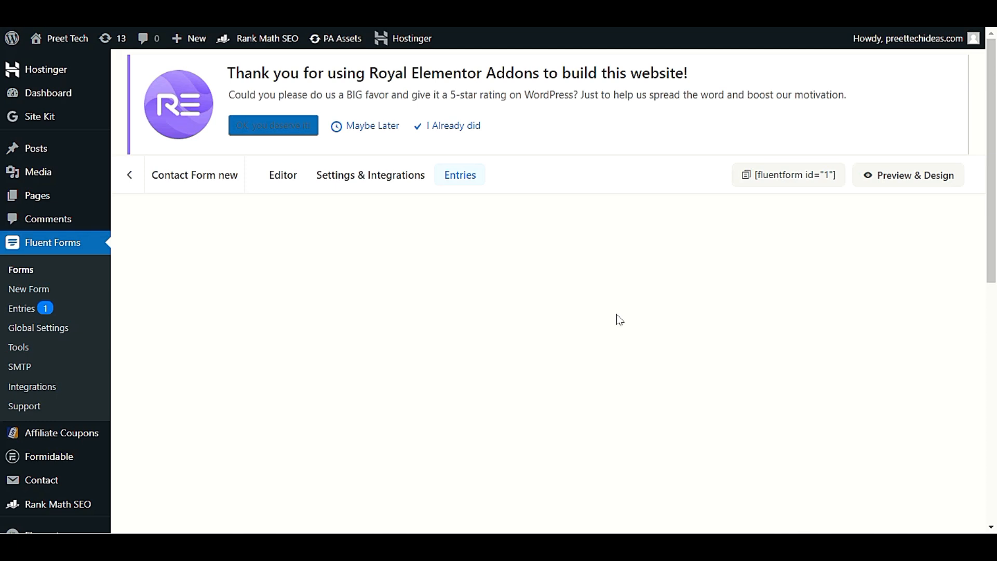
{"action": "scroll", "coordinate": [621, 317], "scroll_direction": "down", "scroll_amount": 4}
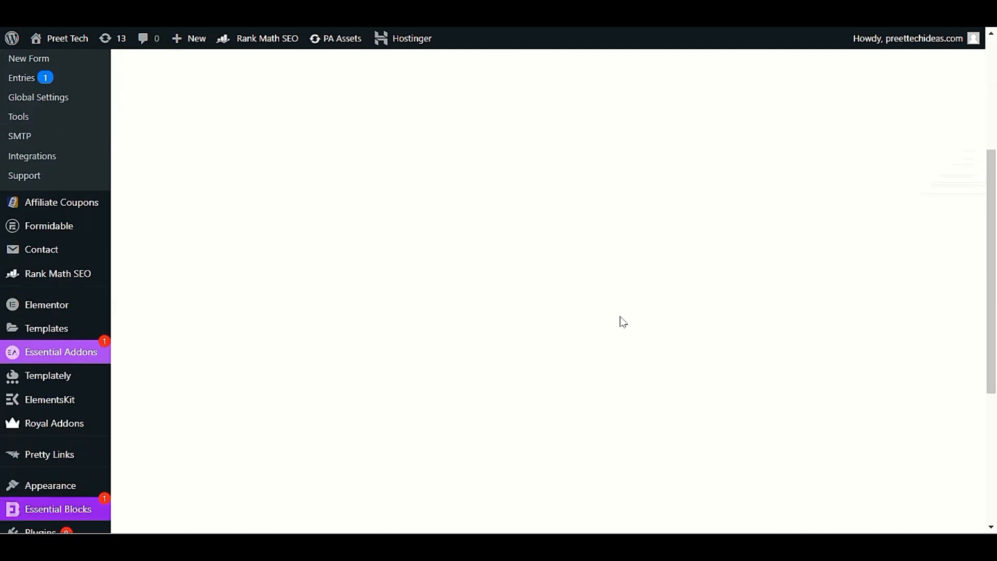
{"action": "scroll", "coordinate": [627, 337], "scroll_direction": "up", "scroll_amount": 3}
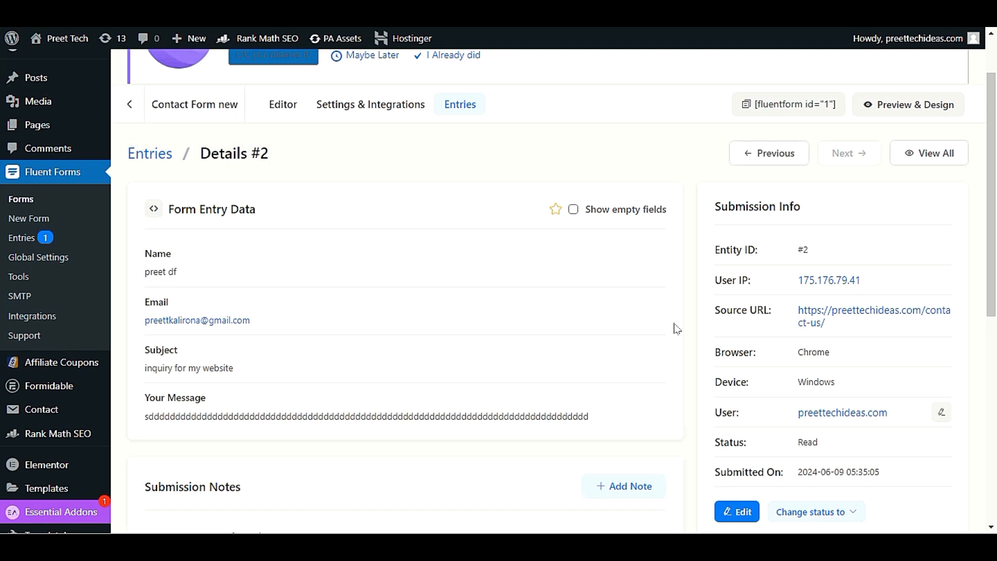
{"action": "scroll", "coordinate": [630, 339], "scroll_direction": "down", "scroll_amount": 2}
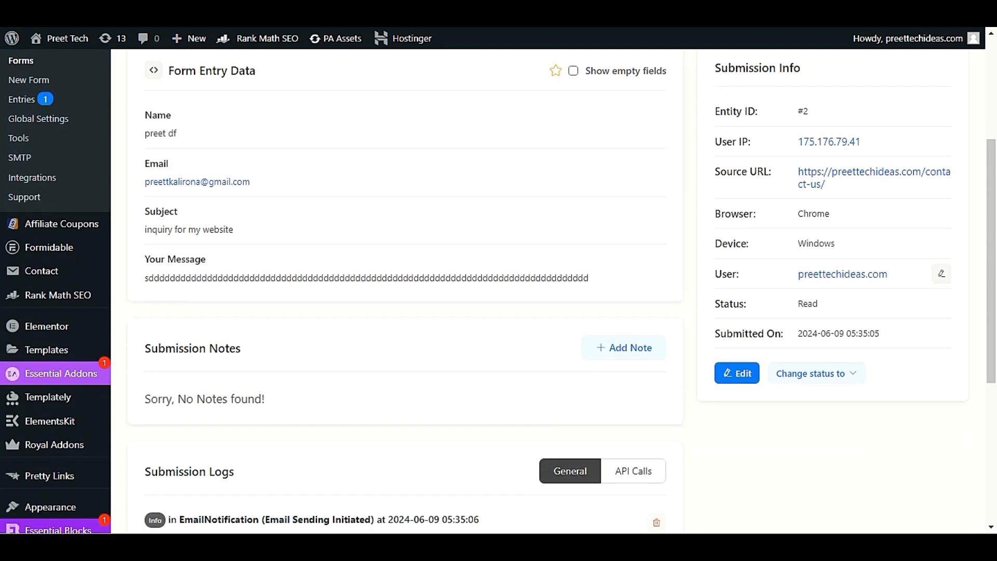
{"action": "left_click_drag", "start_coordinate": [145, 229], "coordinate": [233, 229]}
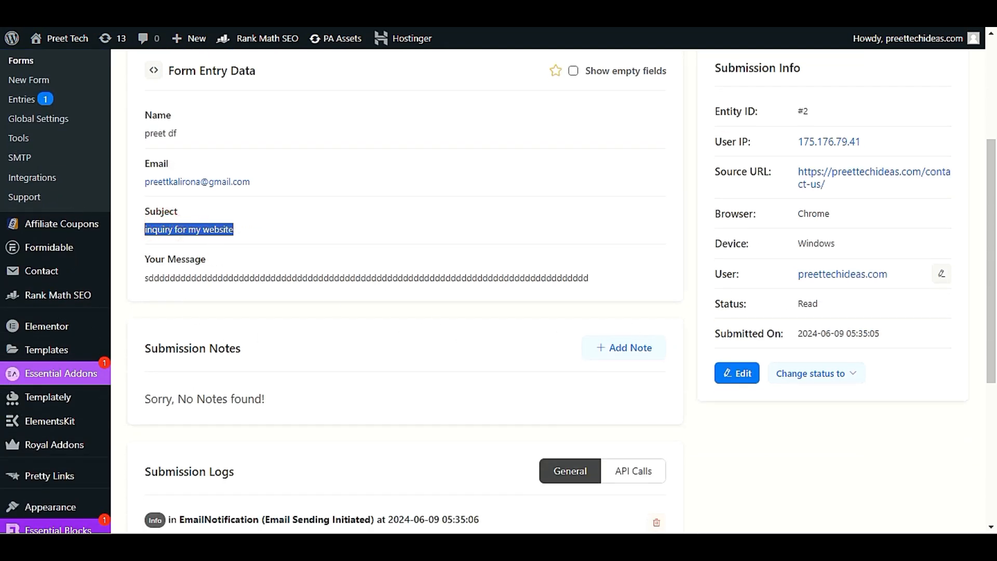
{"action": "triple_click", "coordinate": [211, 278]}
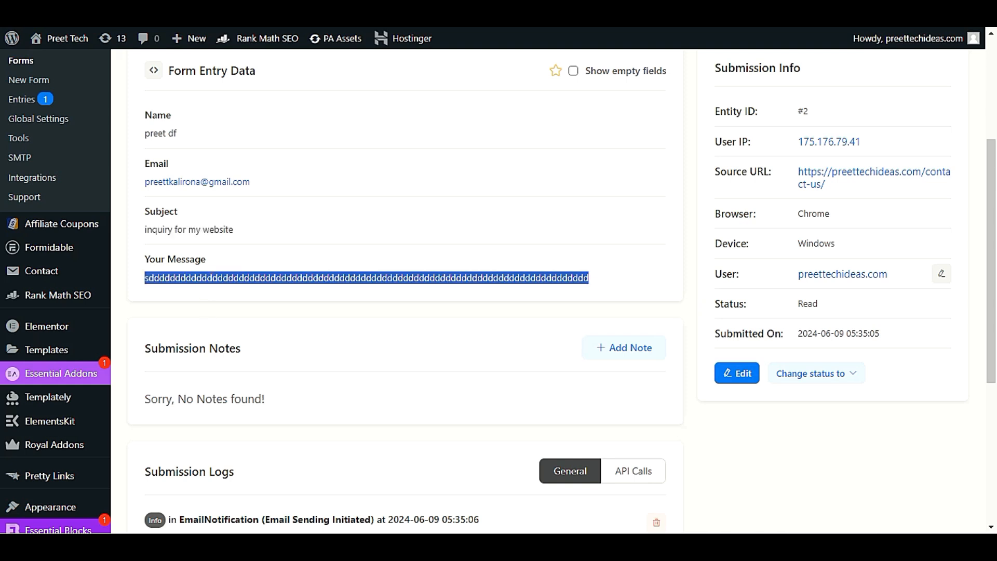
{"action": "left_click", "coordinate": [611, 317]}
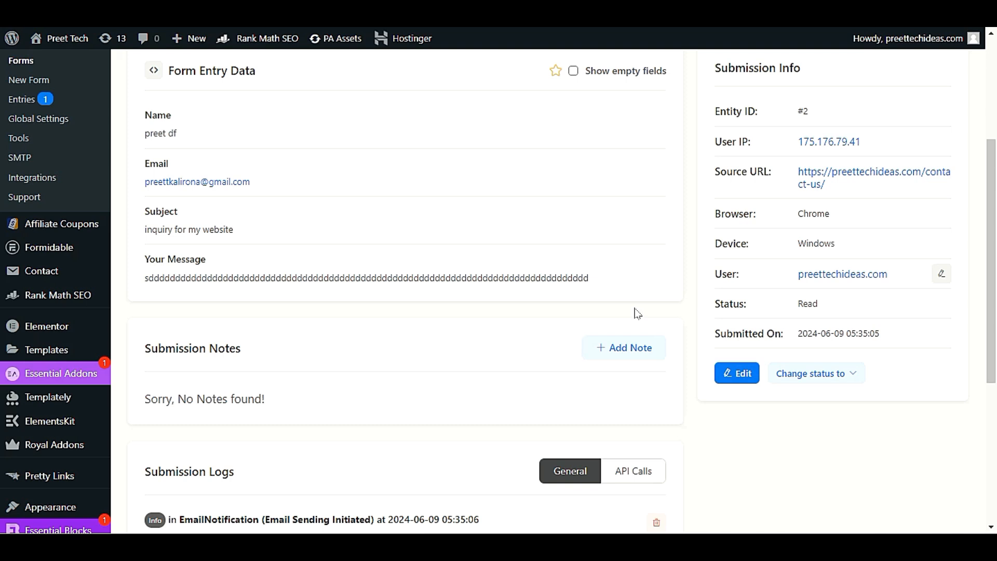
{"action": "scroll", "coordinate": [638, 313], "scroll_direction": "down", "scroll_amount": 2}
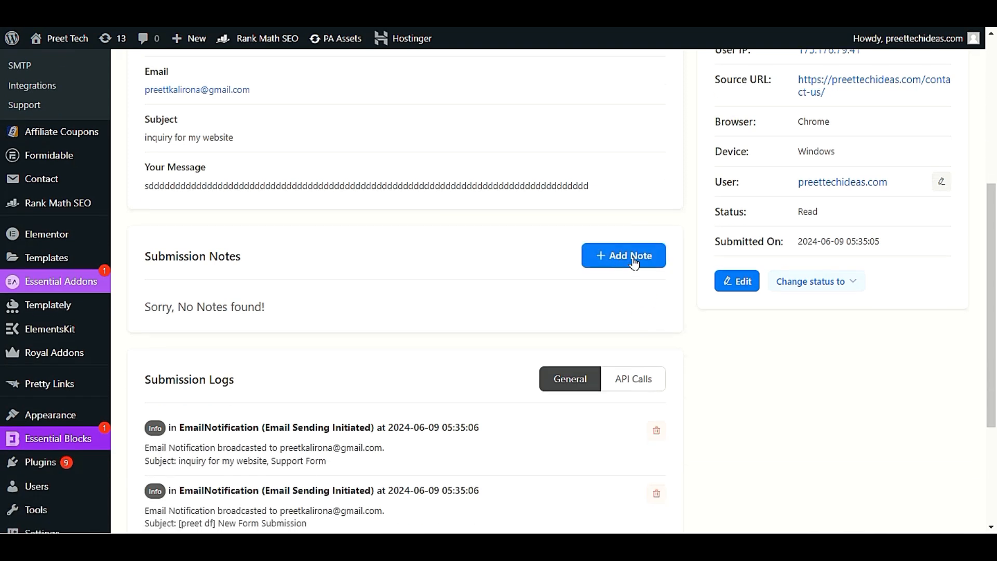
{"action": "left_click", "coordinate": [832, 287]}
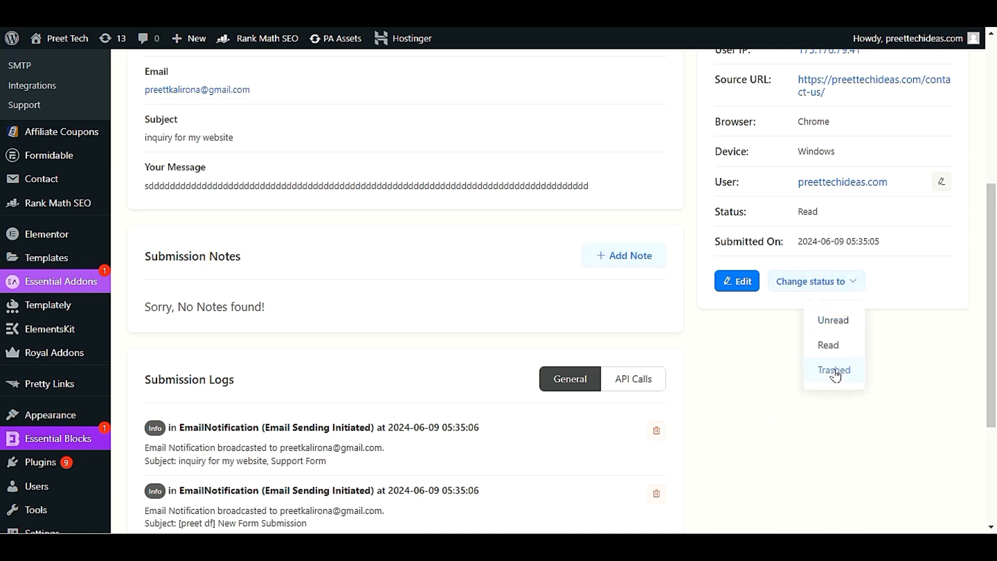
{"action": "left_click", "coordinate": [753, 378]}
{"action": "scroll", "coordinate": [753, 379], "scroll_direction": "up", "scroll_amount": 1}
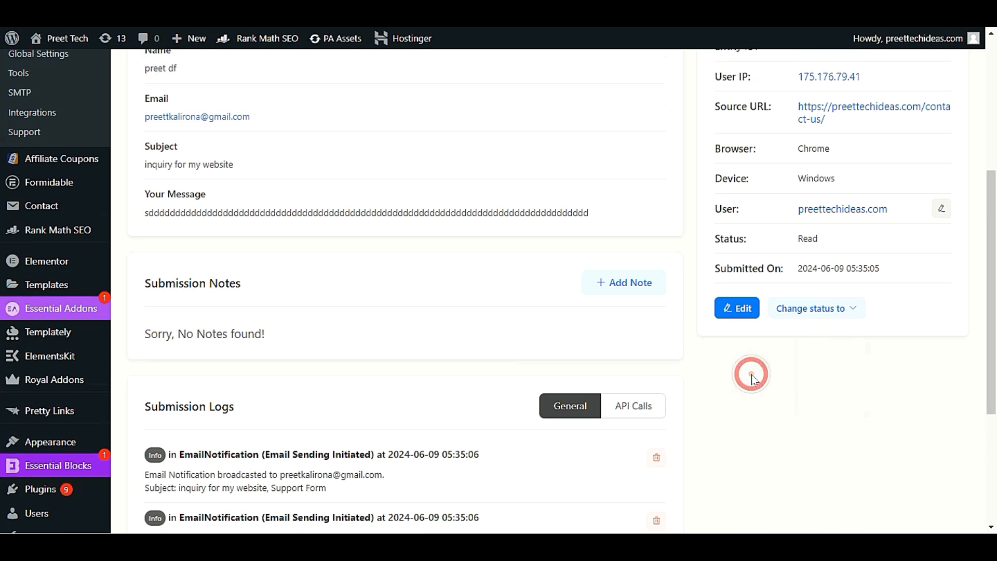
{"action": "scroll", "coordinate": [753, 377], "scroll_direction": "up", "scroll_amount": 4}
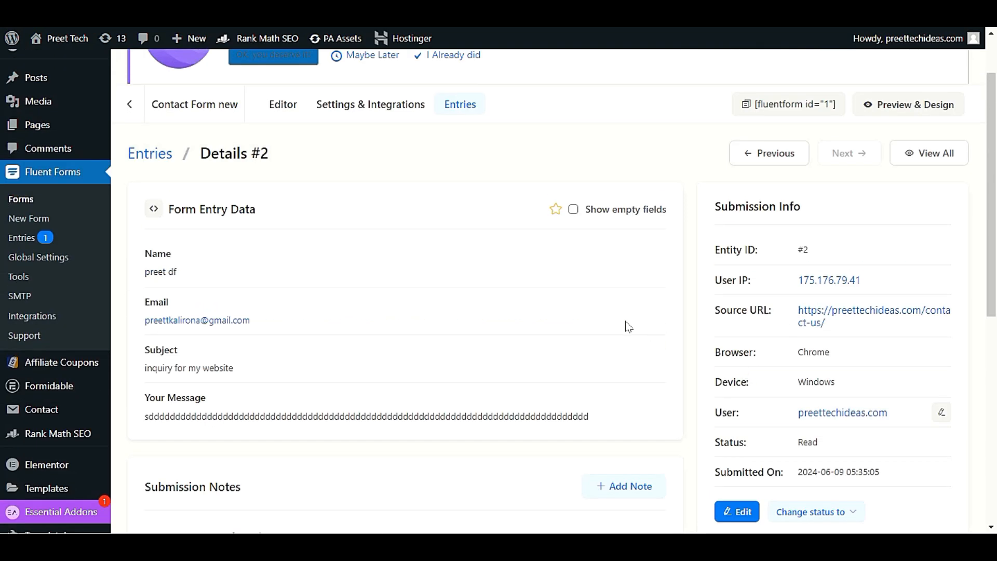
{"action": "scroll", "coordinate": [628, 326], "scroll_direction": "down", "scroll_amount": 7}
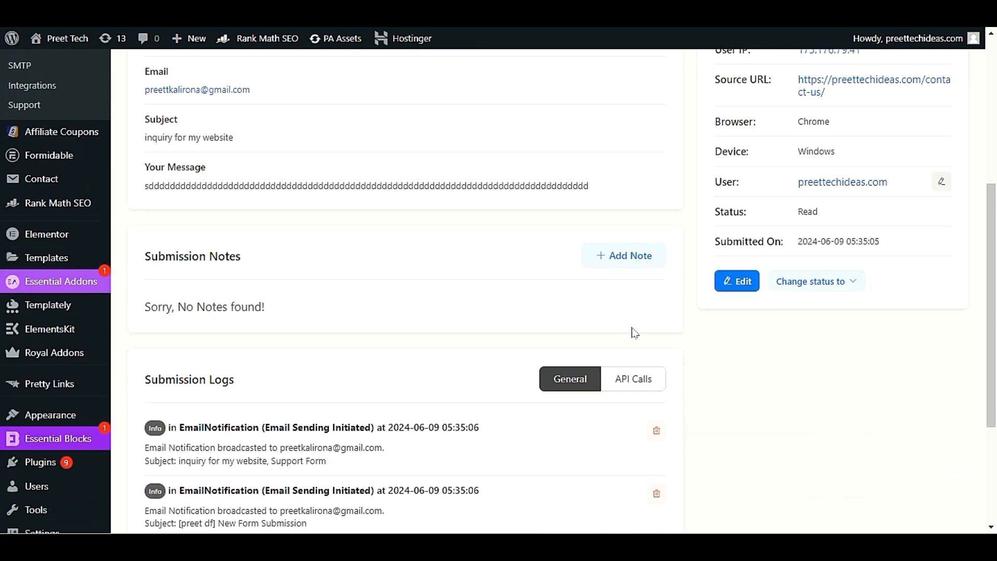
{"action": "scroll", "coordinate": [634, 332], "scroll_direction": "down", "scroll_amount": 1}
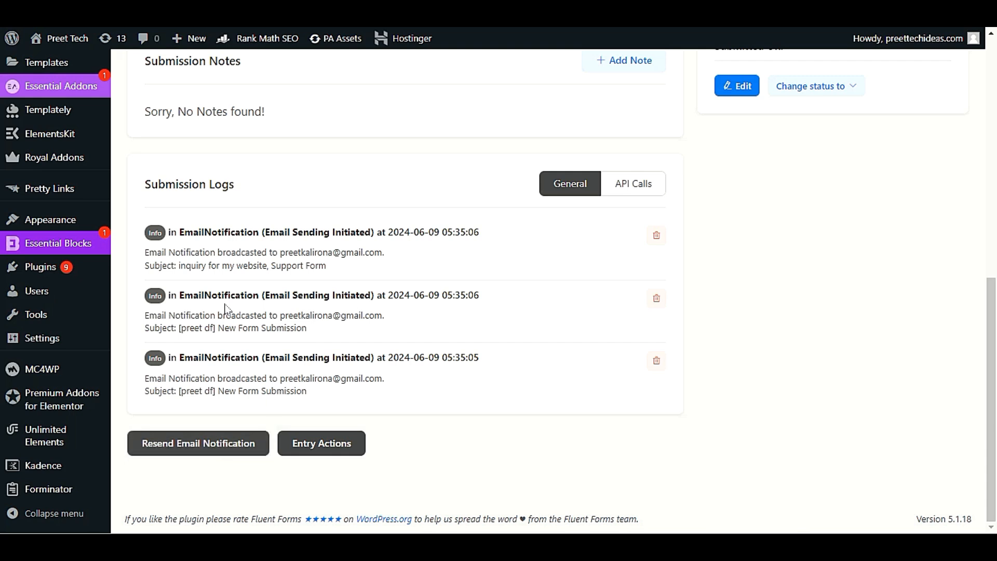
{"action": "left_click_drag", "start_coordinate": [143, 315], "coordinate": [387, 318]}
{"action": "left_click", "coordinate": [447, 337]}
{"action": "mouse_move", "coordinate": [85, 350]}
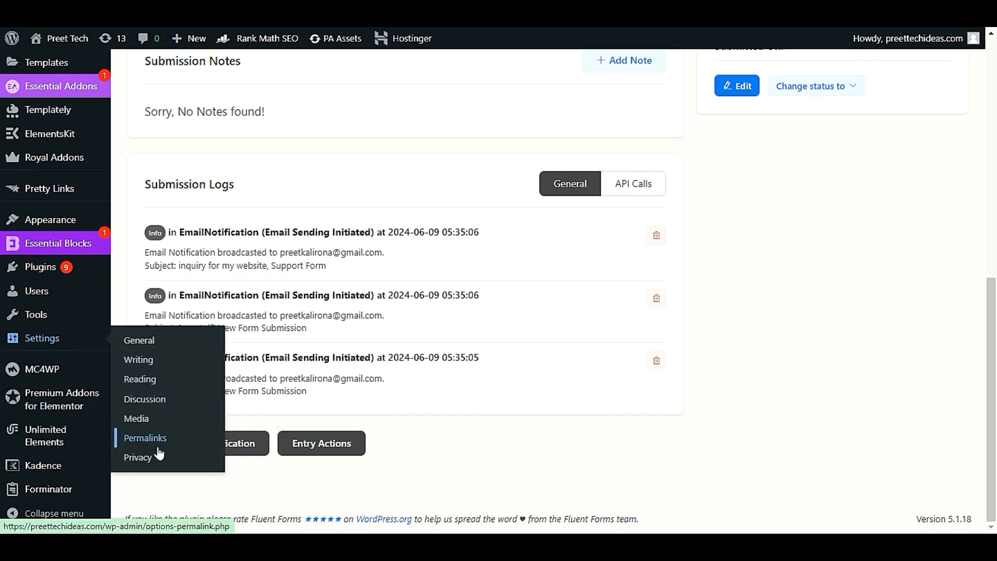
Step: Open the site's Reading settings page
{"action": "left_click", "coordinate": [162, 384]}
{"action": "scroll", "coordinate": [166, 384], "scroll_direction": "down", "scroll_amount": 5}
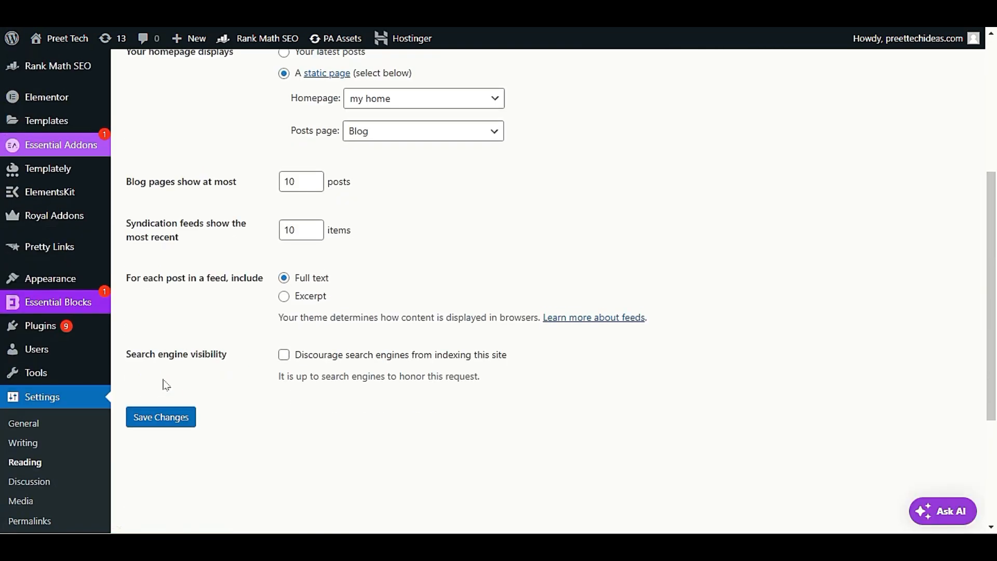
{"action": "scroll", "coordinate": [166, 384], "scroll_direction": "up", "scroll_amount": 5}
{"action": "scroll", "coordinate": [145, 384], "scroll_direction": "down", "scroll_amount": 8}
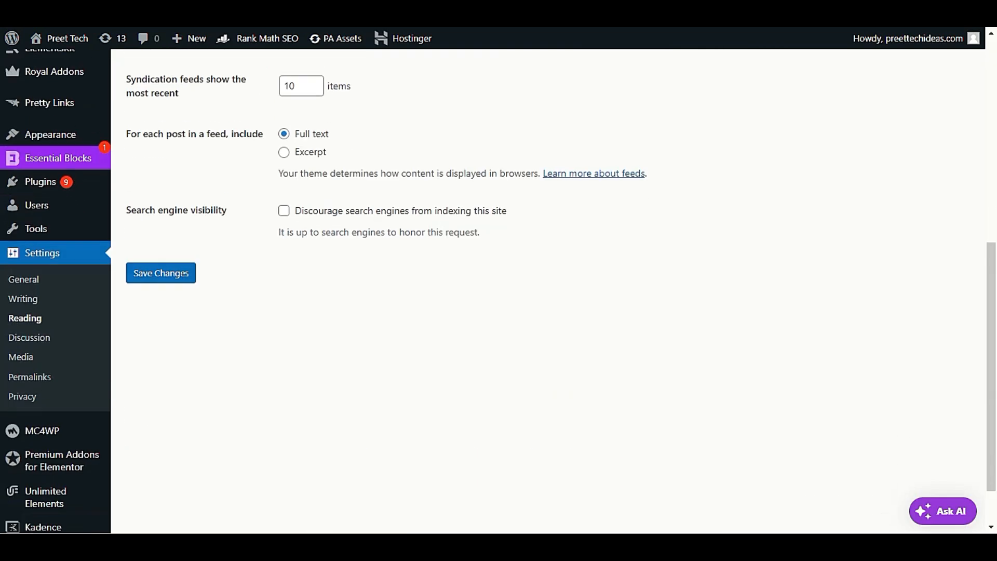
Step: Open General settings and highlight the Administration Email Address
{"action": "left_click", "coordinate": [21, 280]}
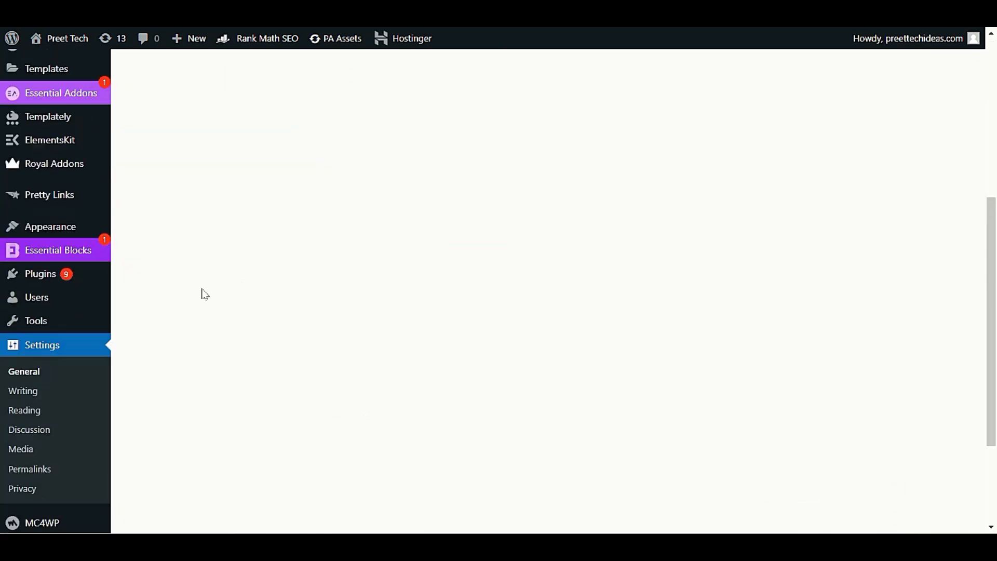
{"action": "scroll", "coordinate": [203, 294], "scroll_direction": "down", "scroll_amount": 2}
{"action": "scroll", "coordinate": [203, 294], "scroll_direction": "up", "scroll_amount": 2}
{"action": "left_click_drag", "start_coordinate": [428, 267], "coordinate": [211, 290]}
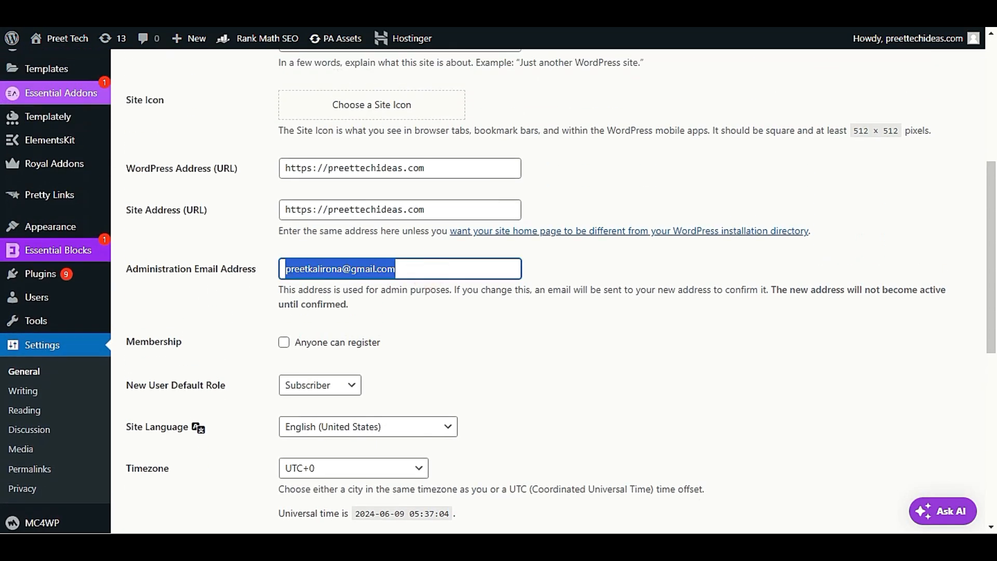
{"action": "left_click", "coordinate": [423, 265]}
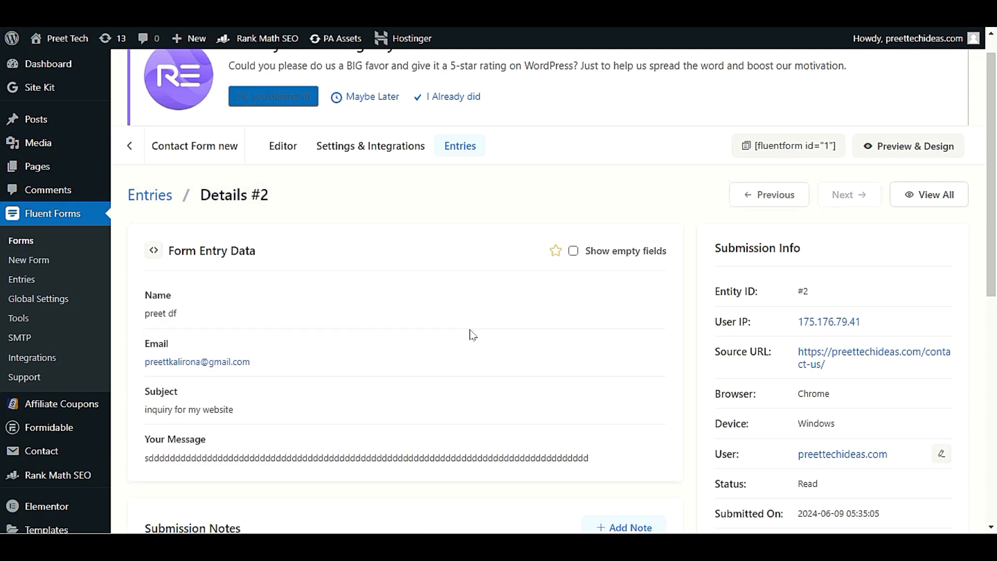
Step: Scroll entry #2's details to the Submission Logs with three Email Sending Initiated entries
{"action": "scroll", "coordinate": [473, 335], "scroll_direction": "down", "scroll_amount": 4}
{"action": "scroll", "coordinate": [471, 335], "scroll_direction": "down", "scroll_amount": 4}
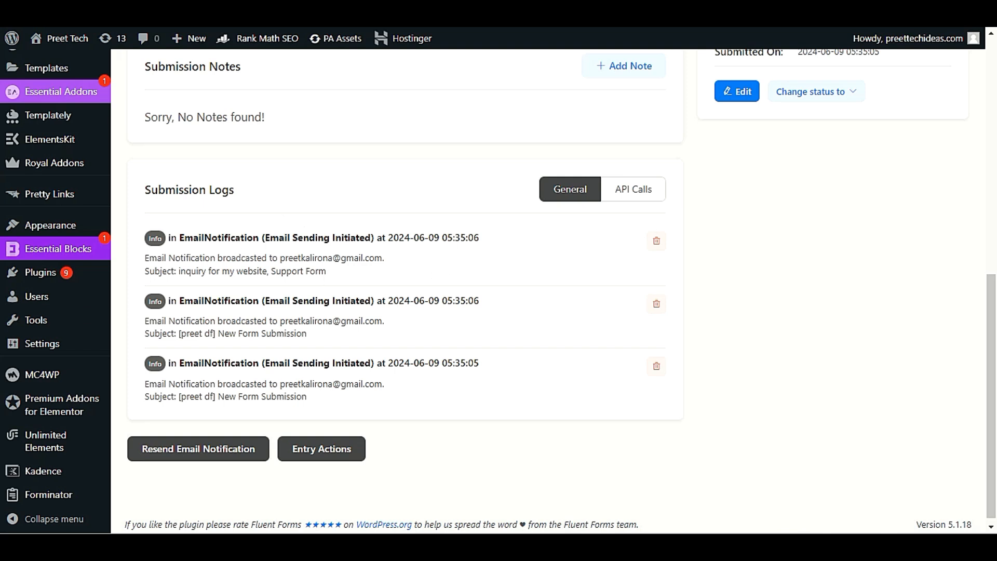
{"action": "left_click_drag", "start_coordinate": [163, 189], "coordinate": [338, 213]}
{"action": "left_click", "coordinate": [363, 199]}
Step: Try Entry Actions on entry #2 and dismiss the Pro-only feature notice
{"action": "left_click", "coordinate": [299, 453]}
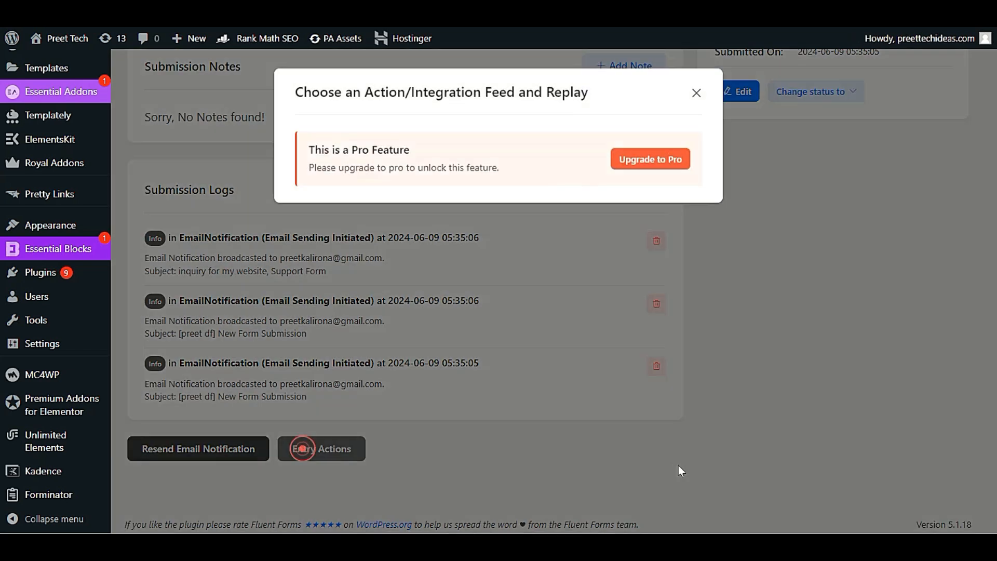
{"action": "left_click", "coordinate": [696, 93]}
{"action": "scroll", "coordinate": [694, 95], "scroll_direction": "up", "scroll_amount": 15}
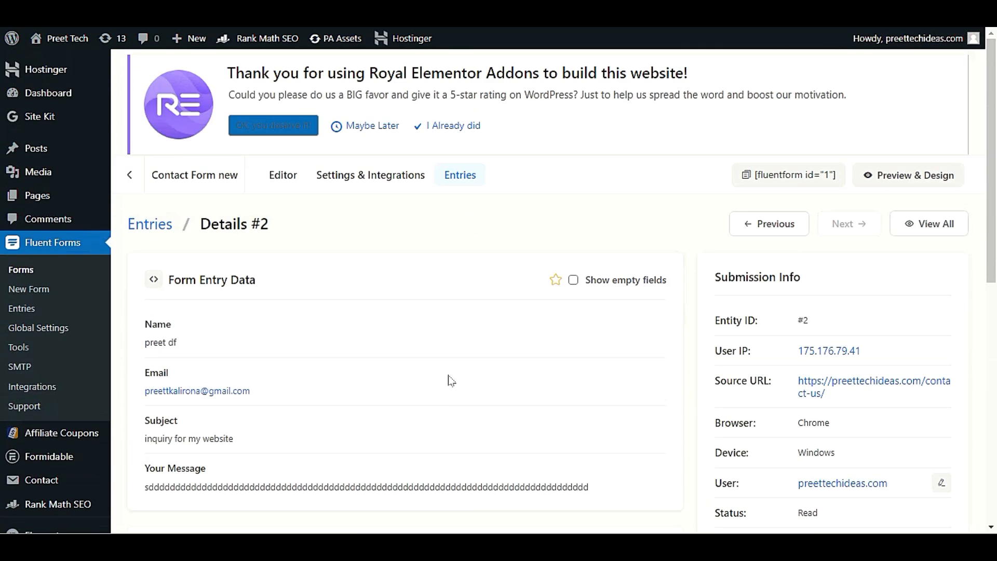
{"action": "scroll", "coordinate": [472, 367], "scroll_direction": "down", "scroll_amount": 5}
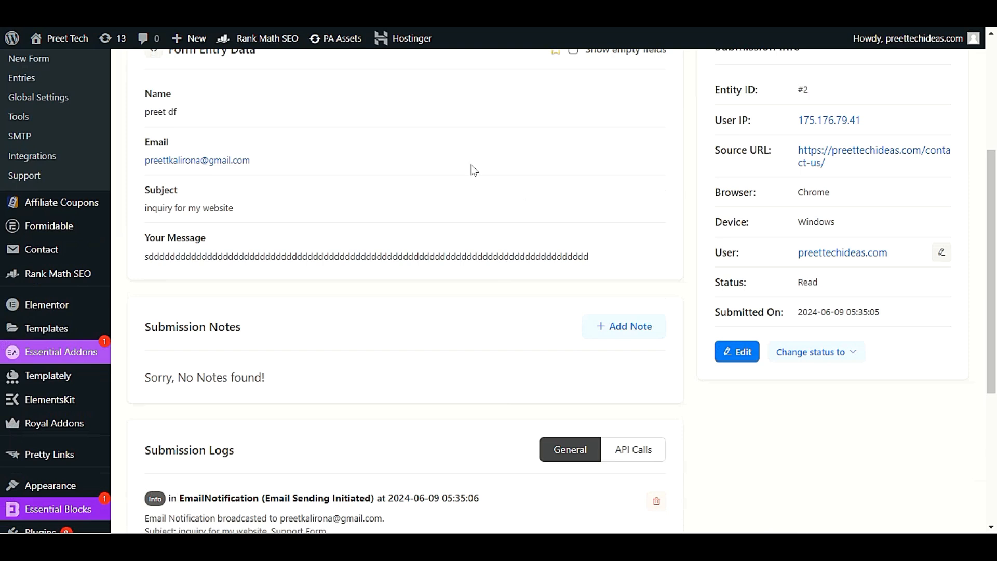
{"action": "scroll", "coordinate": [528, 289], "scroll_direction": "up", "scroll_amount": 5}
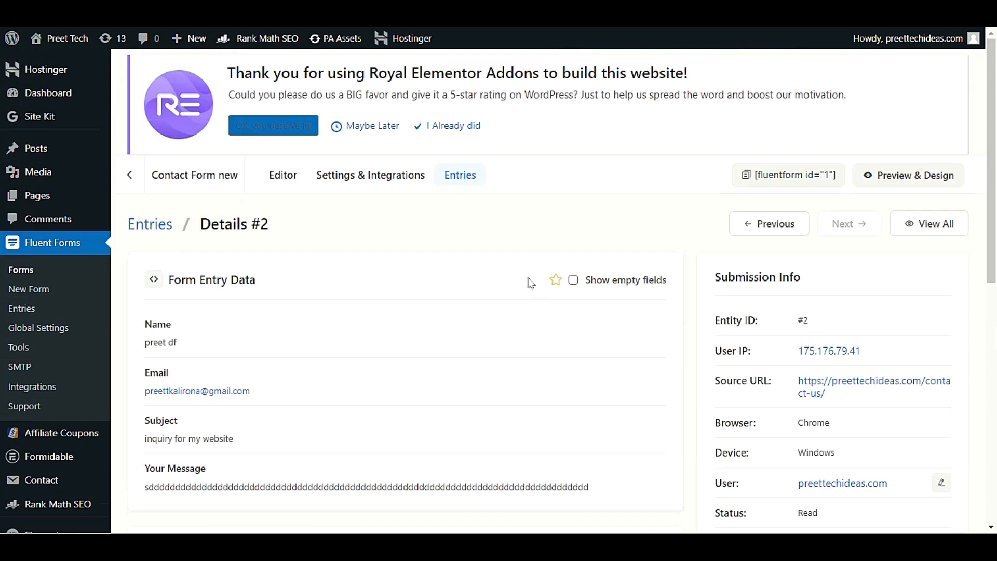
{"action": "scroll", "coordinate": [82, 222], "scroll_direction": "down", "scroll_amount": 12}
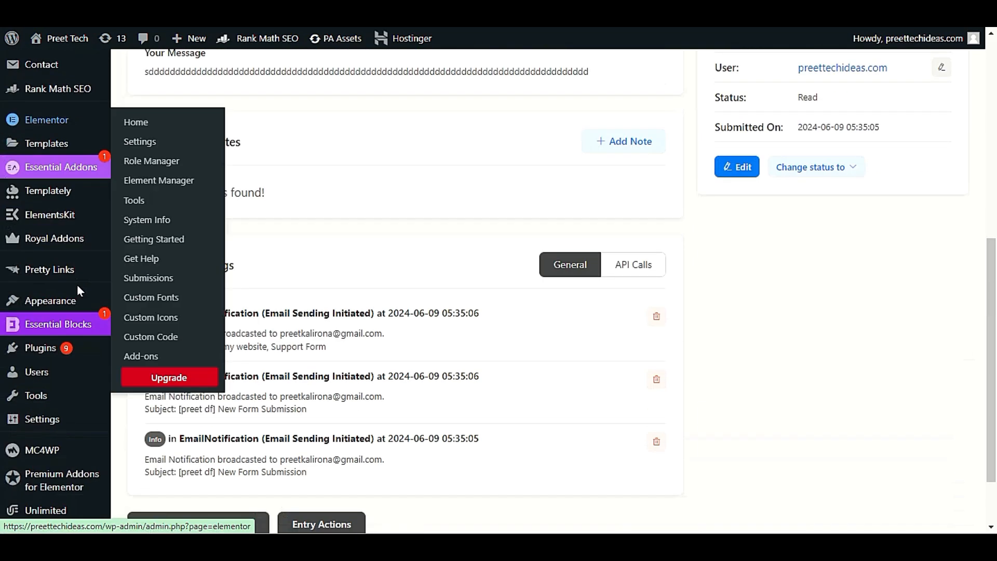
{"action": "mouse_move", "coordinate": [47, 490]}
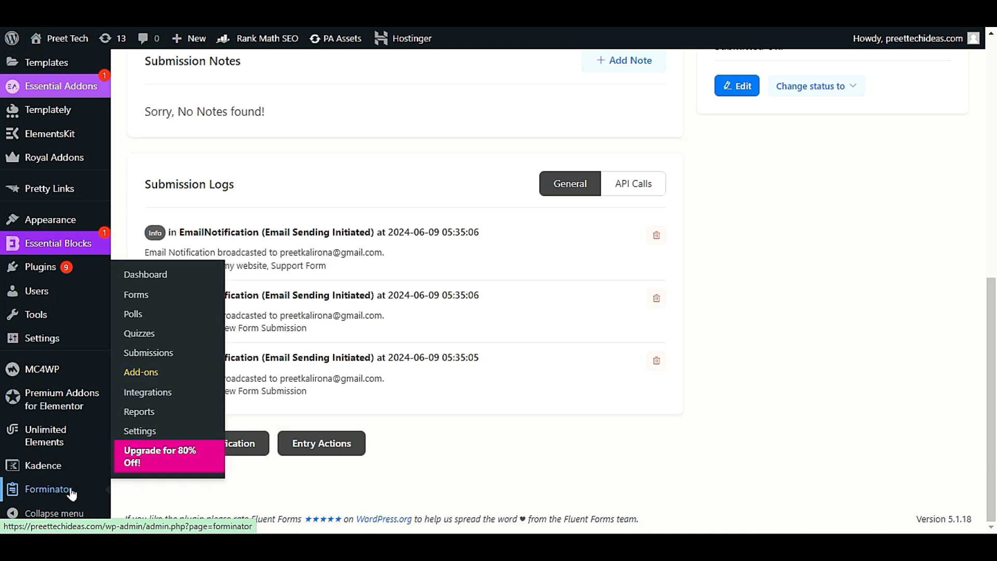
Step: On the Forminator dashboard, dismiss the Mailer Lite notice and confirm Form and Poll Submissions show 0
{"action": "left_click", "coordinate": [191, 270]}
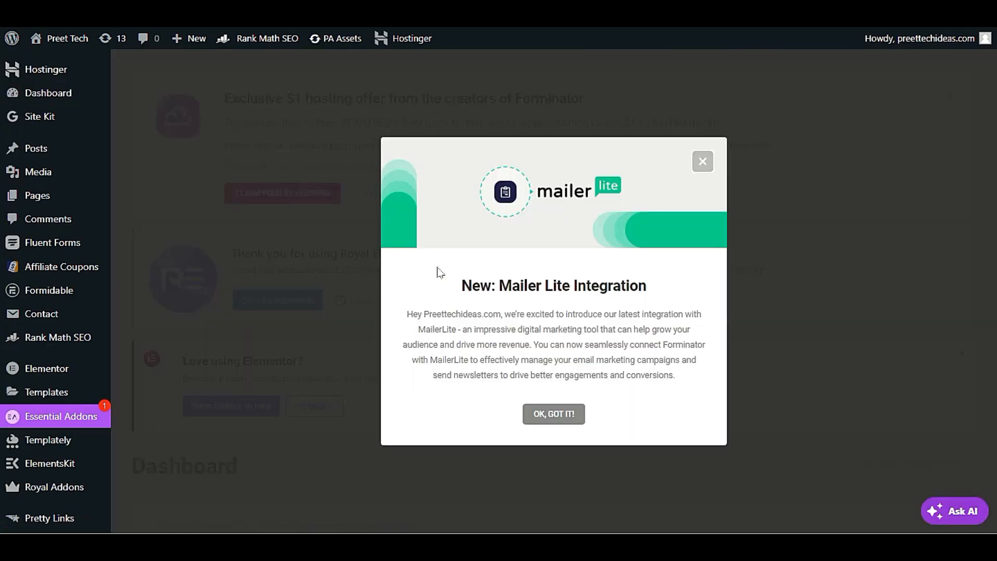
{"action": "left_click", "coordinate": [551, 421]}
{"action": "scroll", "coordinate": [527, 401], "scroll_direction": "down", "scroll_amount": 6}
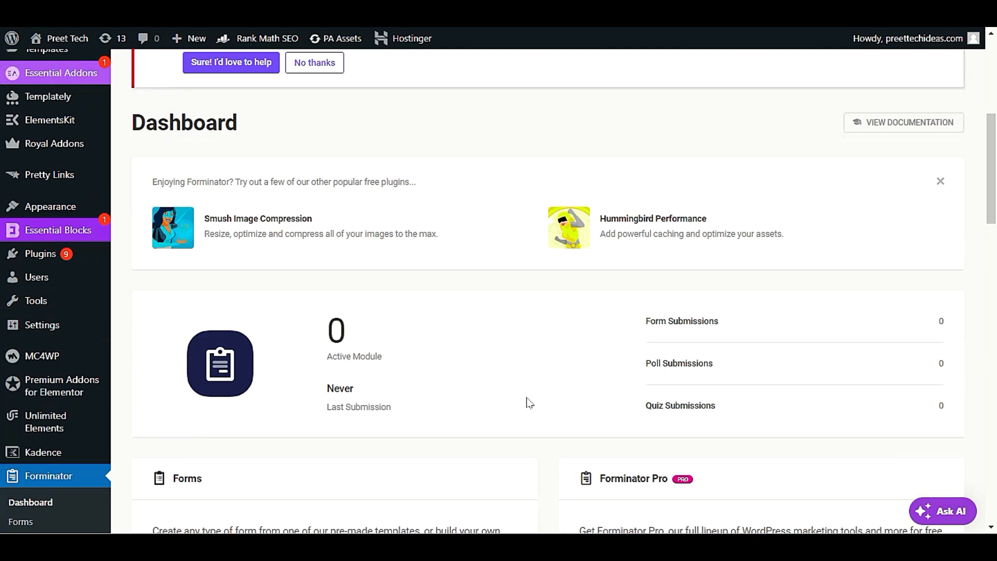
{"action": "scroll", "coordinate": [529, 403], "scroll_direction": "down", "scroll_amount": 1}
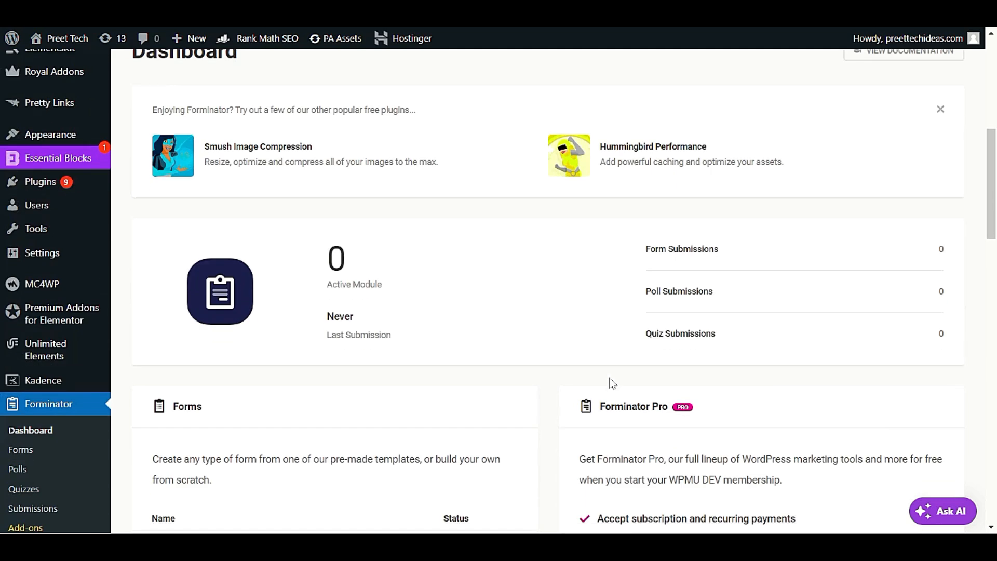
{"action": "left_click_drag", "start_coordinate": [944, 252], "coordinate": [900, 246]}
{"action": "left_click_drag", "start_coordinate": [945, 291], "coordinate": [900, 292]}
{"action": "scroll", "coordinate": [552, 402], "scroll_direction": "down", "scroll_amount": 3}
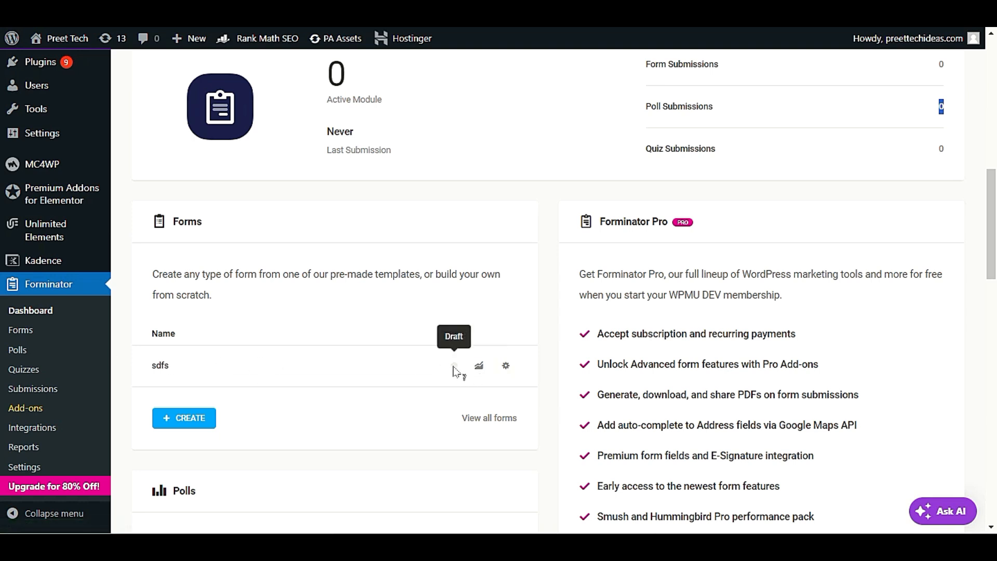
Step: Open the Forminator Forms list, which holds the single draft form sdfs
{"action": "left_click", "coordinate": [33, 333]}
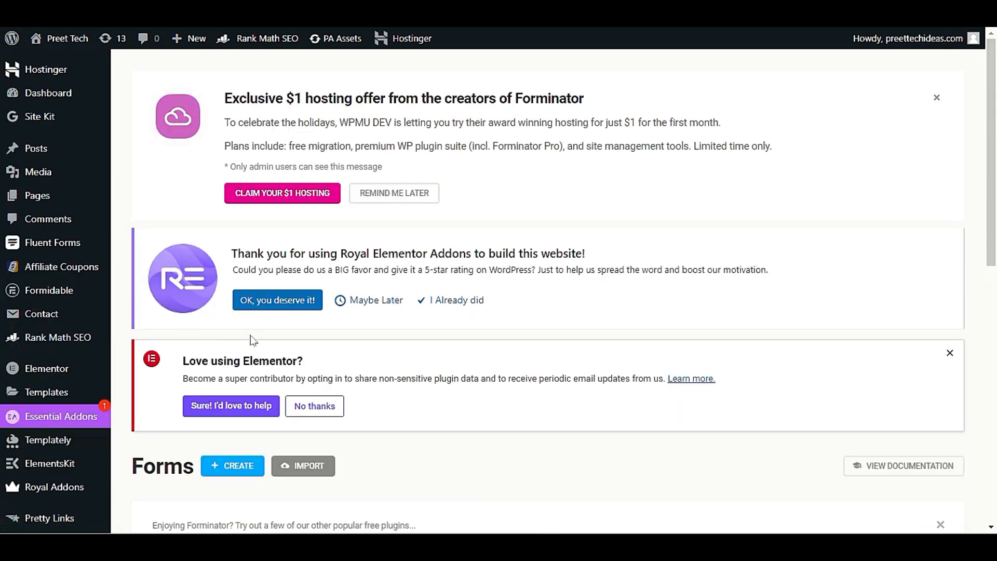
{"action": "scroll", "coordinate": [251, 338], "scroll_direction": "down", "scroll_amount": 5}
{"action": "scroll", "coordinate": [256, 353], "scroll_direction": "down", "scroll_amount": 5}
{"action": "scroll", "coordinate": [302, 388], "scroll_direction": "up", "scroll_amount": 6}
{"action": "scroll", "coordinate": [302, 385], "scroll_direction": "down", "scroll_amount": 7}
{"action": "scroll", "coordinate": [303, 388], "scroll_direction": "up", "scroll_amount": 8}
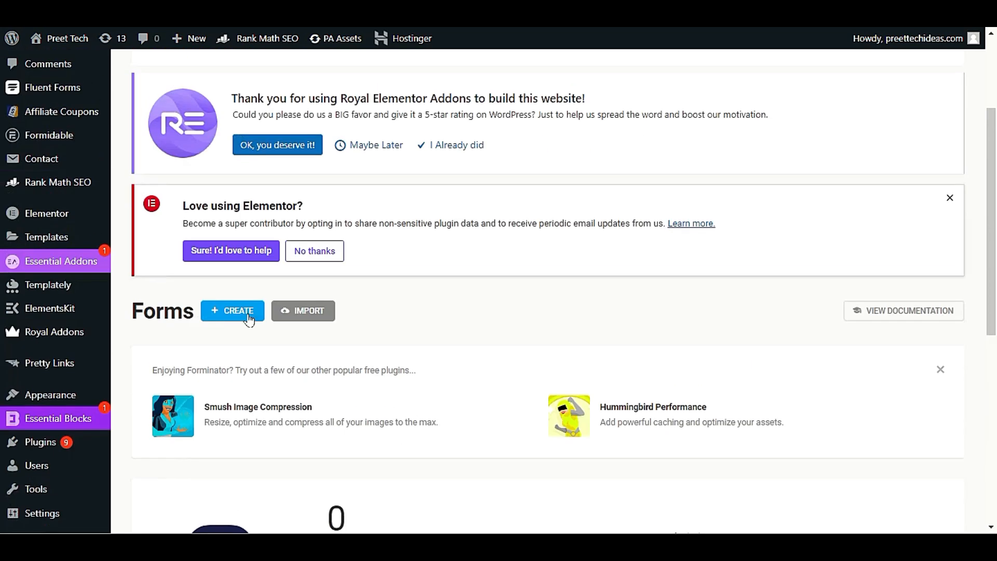
Step: Create a new Forminator form from the Contact Us template named 'my form'
{"action": "left_click", "coordinate": [247, 312]}
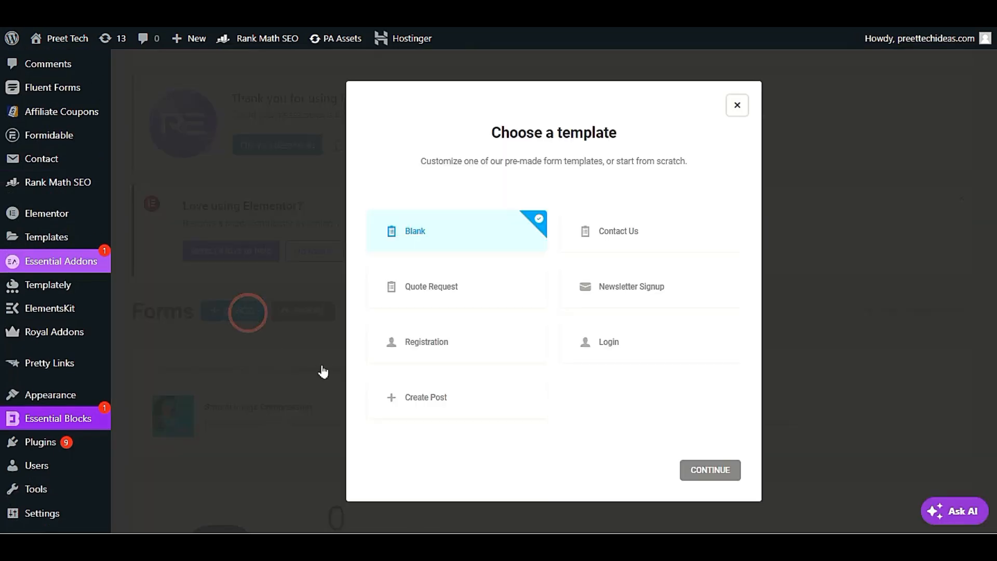
{"action": "left_click", "coordinate": [705, 223]}
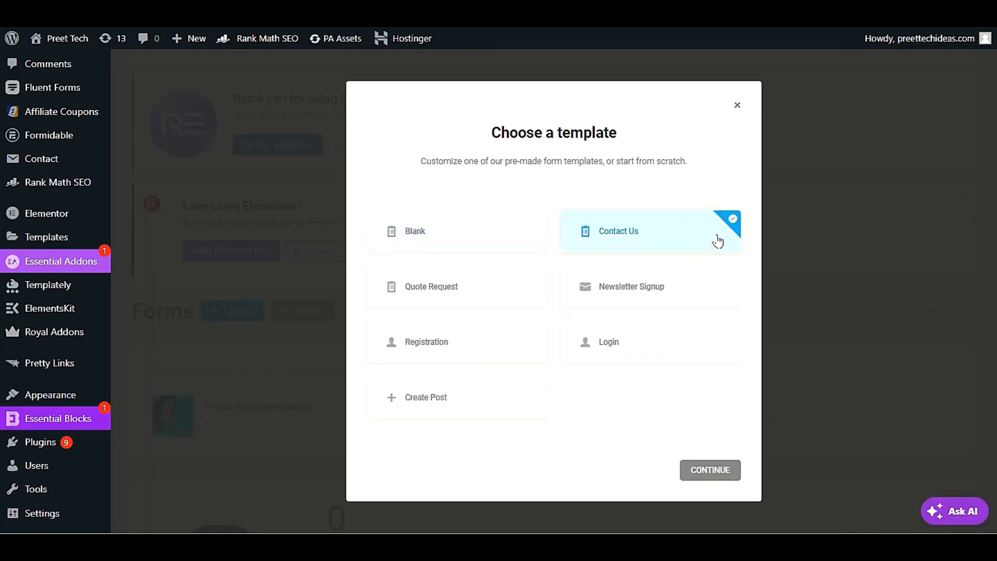
{"action": "left_click", "coordinate": [709, 470]}
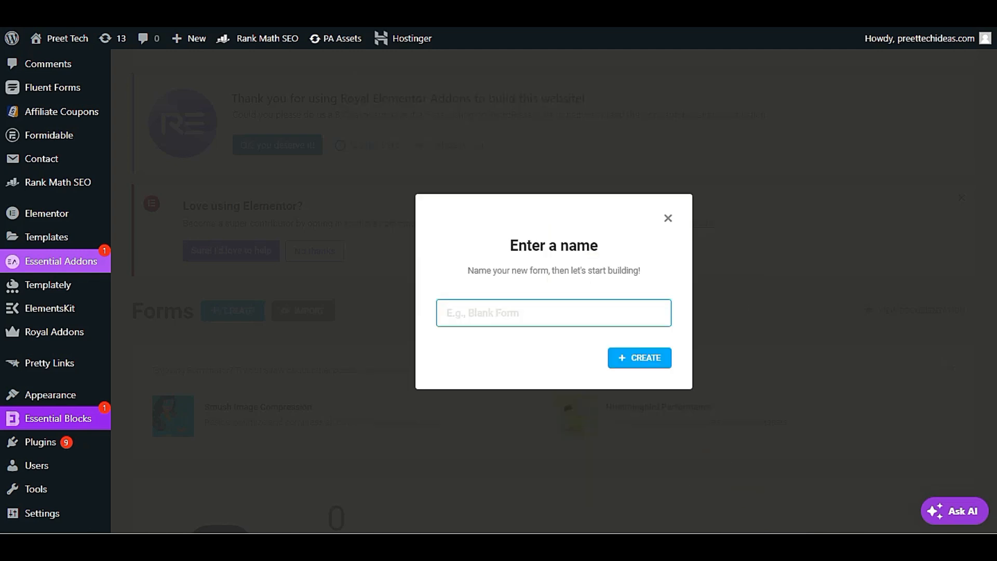
{"action": "type", "text": "my form"}
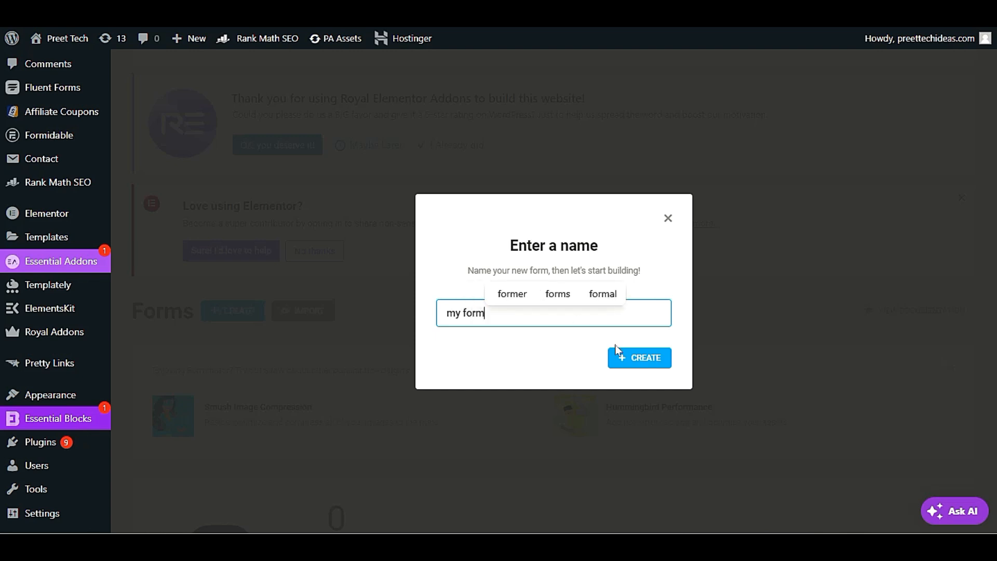
{"action": "left_click", "coordinate": [637, 355]}
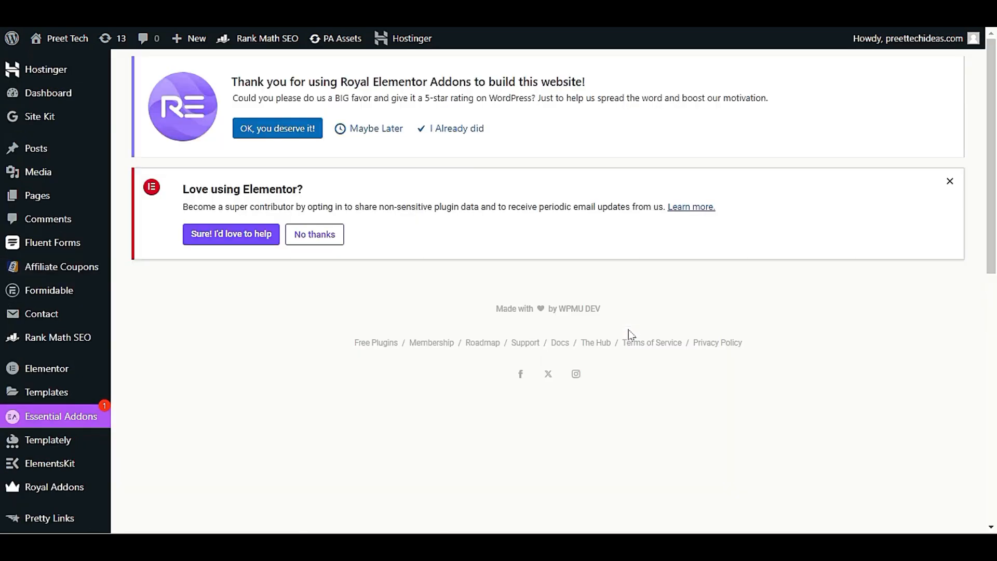
Step: Review the First Name, Email Address, Phone Number and Message fields, peek at Insert Fields, and nudge the Message row
{"action": "scroll", "coordinate": [631, 334], "scroll_direction": "down", "scroll_amount": 4}
{"action": "scroll", "coordinate": [631, 335], "scroll_direction": "up", "scroll_amount": 4}
{"action": "scroll", "coordinate": [631, 335], "scroll_direction": "down", "scroll_amount": 4}
{"action": "scroll", "coordinate": [631, 335], "scroll_direction": "down", "scroll_amount": 3}
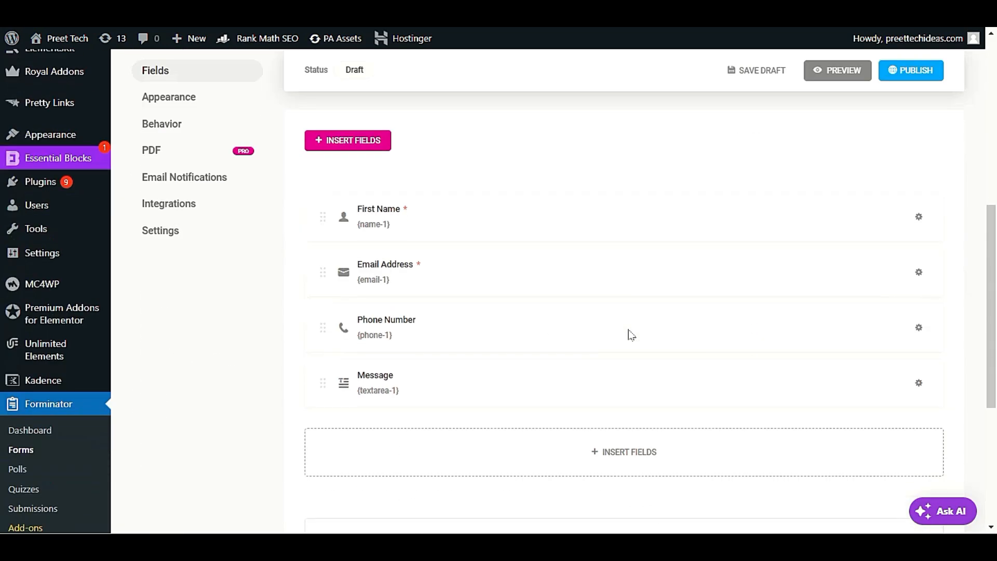
{"action": "scroll", "coordinate": [631, 335], "scroll_direction": "up", "scroll_amount": 2}
{"action": "scroll", "coordinate": [631, 335], "scroll_direction": "down", "scroll_amount": 6}
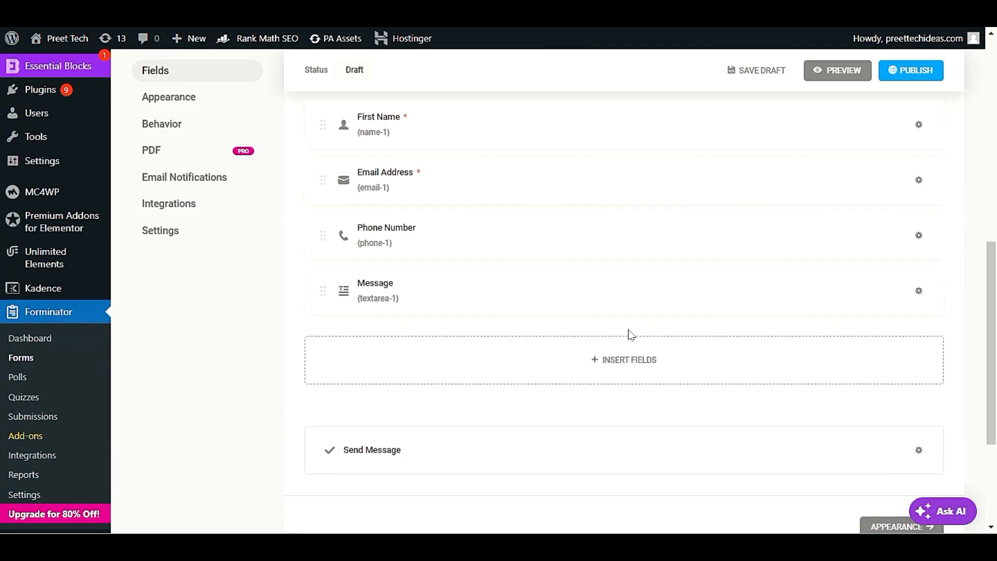
{"action": "scroll", "coordinate": [629, 336], "scroll_direction": "up", "scroll_amount": 5}
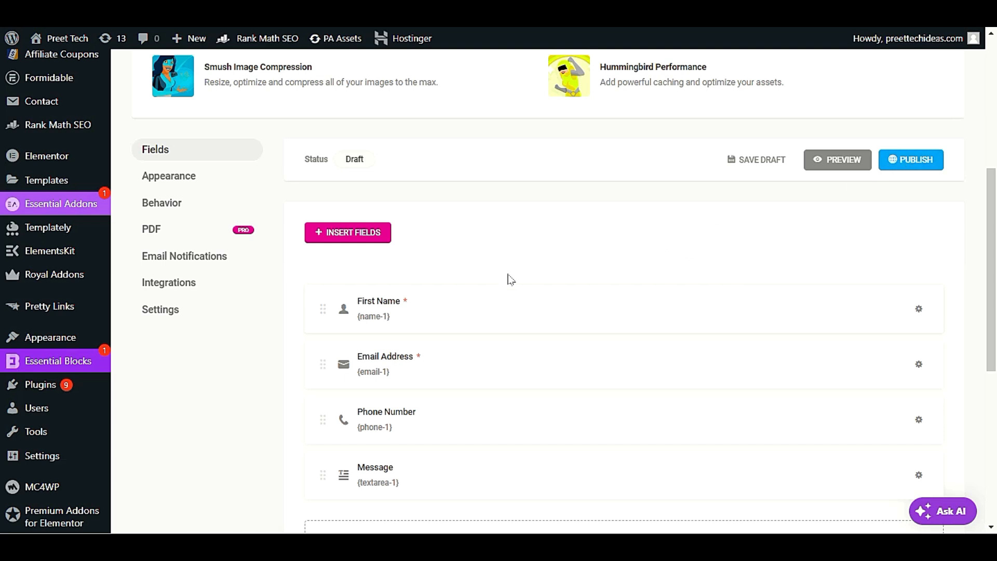
{"action": "scroll", "coordinate": [467, 254], "scroll_direction": "down", "scroll_amount": 2}
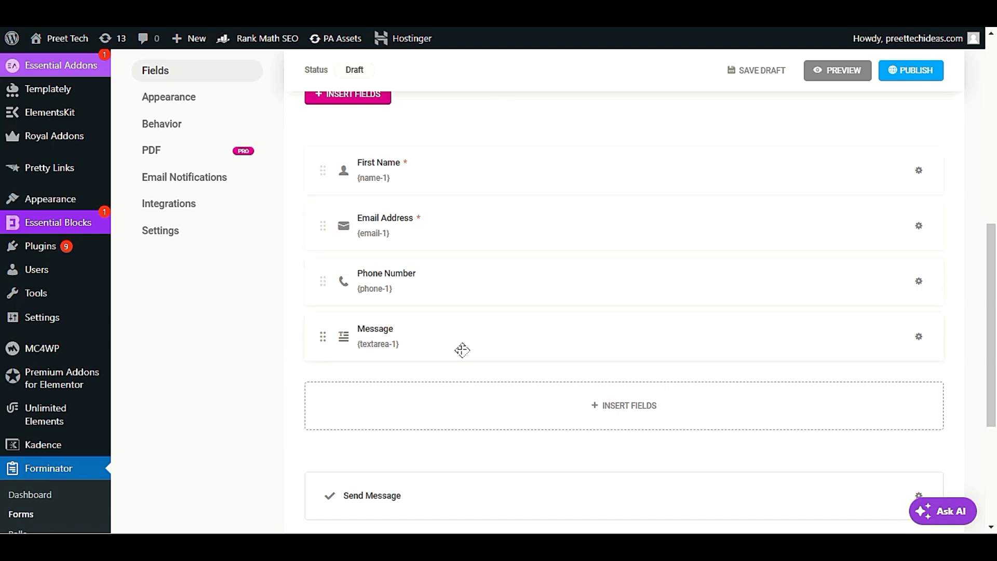
{"action": "left_click", "coordinate": [623, 406]}
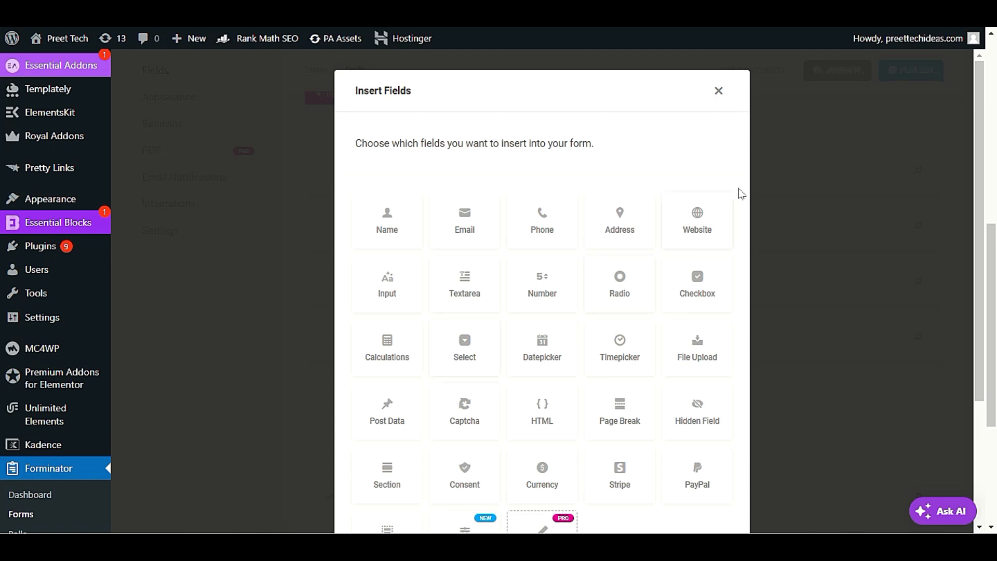
{"action": "left_click", "coordinate": [722, 99]}
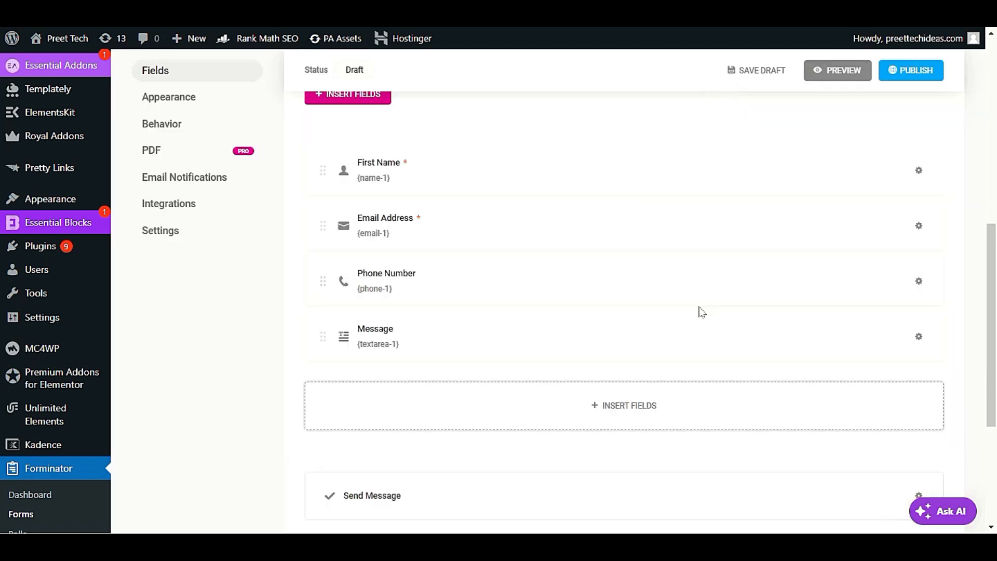
{"action": "mouse_move", "coordinate": [325, 338]}
{"action": "left_mouse_down"}
{"action": "mouse_move", "coordinate": [335, 239]}
{"action": "mouse_move", "coordinate": [323, 352]}
{"action": "mouse_move", "coordinate": [329, 225]}
{"action": "mouse_move", "coordinate": [330, 323]}
{"action": "left_mouse_up"}
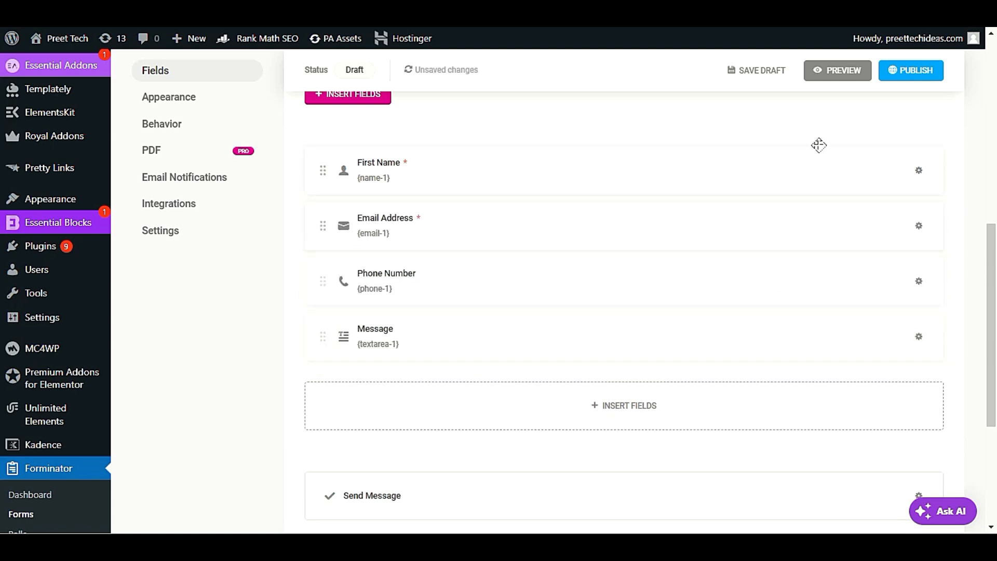
Step: Publish 'my form' and copy [forminator_form id="2810"] from the Ready to go! dialog
{"action": "left_click", "coordinate": [899, 76]}
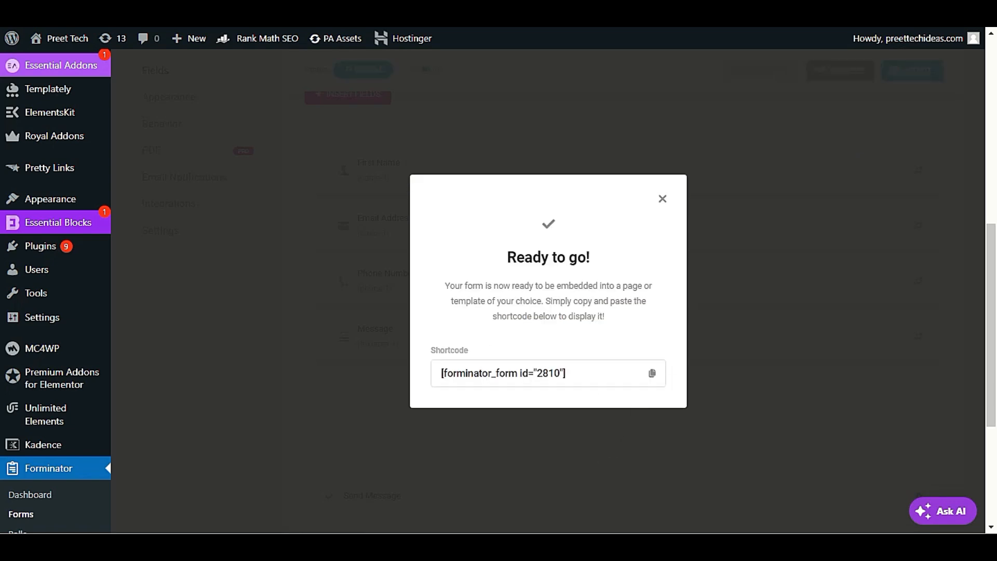
{"action": "left_click", "coordinate": [590, 372]}
{"action": "right_click", "coordinate": [499, 378]}
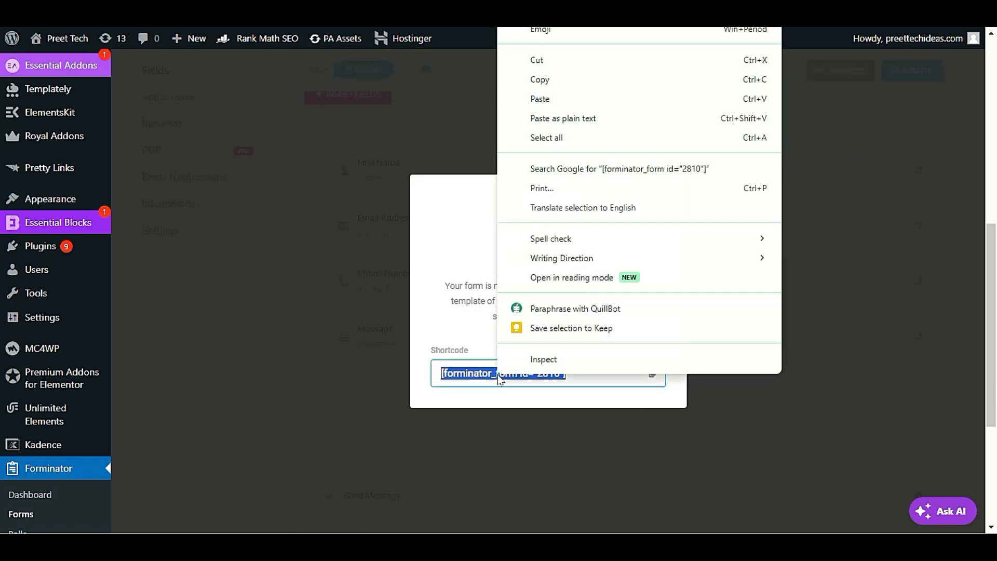
{"action": "left_click", "coordinate": [607, 83]}
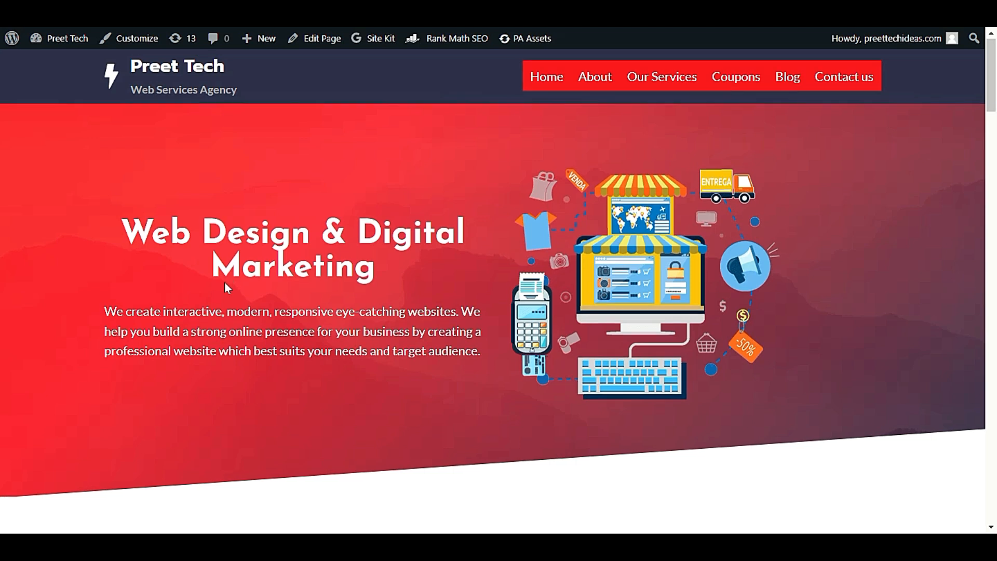
Step: Navigate from the home page's header menu to Contact us and open it in the page editor
{"action": "scroll", "coordinate": [226, 290], "scroll_direction": "down", "scroll_amount": 4}
{"action": "scroll", "coordinate": [227, 289], "scroll_direction": "down", "scroll_amount": 1}
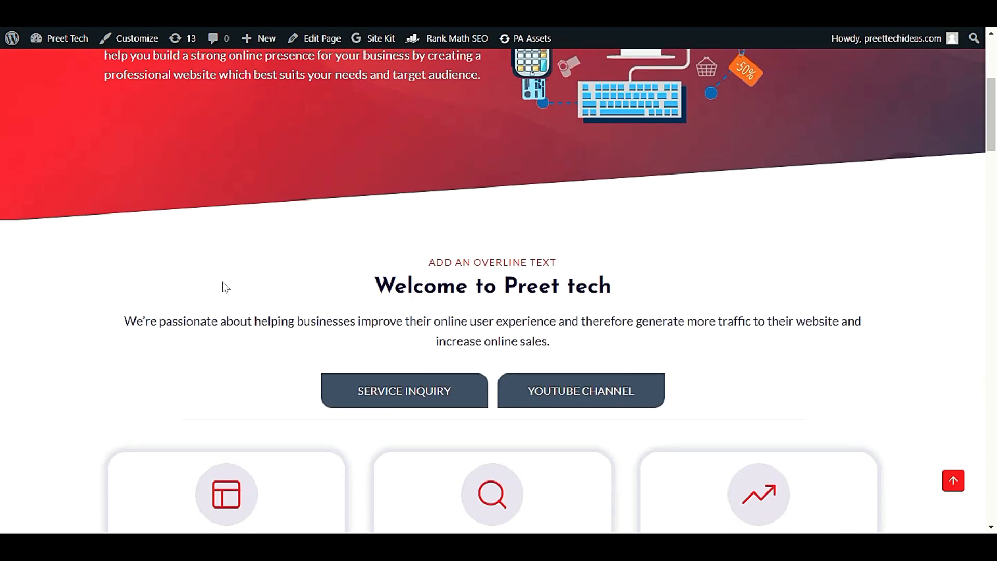
{"action": "scroll", "coordinate": [226, 287], "scroll_direction": "up", "scroll_amount": 5}
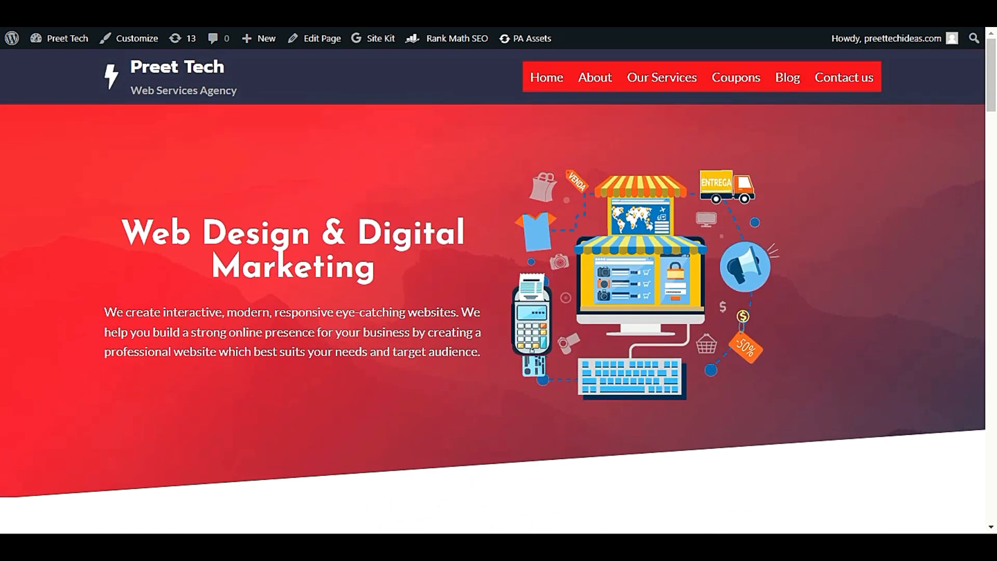
{"action": "scroll", "coordinate": [369, 366], "scroll_direction": "down", "scroll_amount": 5}
{"action": "scroll", "coordinate": [369, 366], "scroll_direction": "down", "scroll_amount": 5}
{"action": "scroll", "coordinate": [766, 62], "scroll_direction": "up", "scroll_amount": 10}
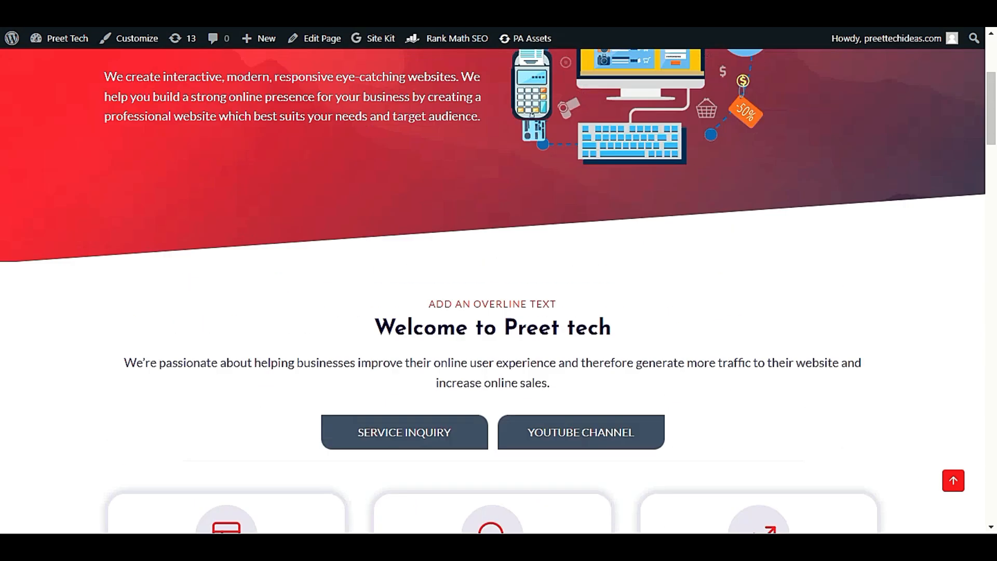
{"action": "left_click", "coordinate": [846, 78]}
{"action": "scroll", "coordinate": [319, 294], "scroll_direction": "down", "scroll_amount": 3}
{"action": "scroll", "coordinate": [307, 208], "scroll_direction": "up", "scroll_amount": 3}
{"action": "left_click", "coordinate": [314, 39]}
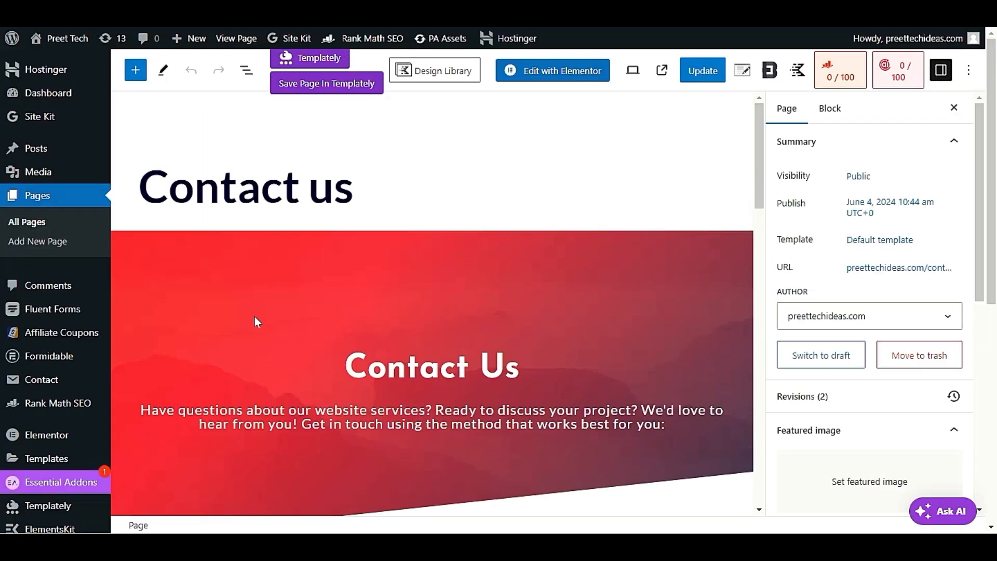
Step: Save the old [fluentform id="1"] shortcode into a new empty sticky note
{"action": "scroll", "coordinate": [253, 319], "scroll_direction": "down", "scroll_amount": 10}
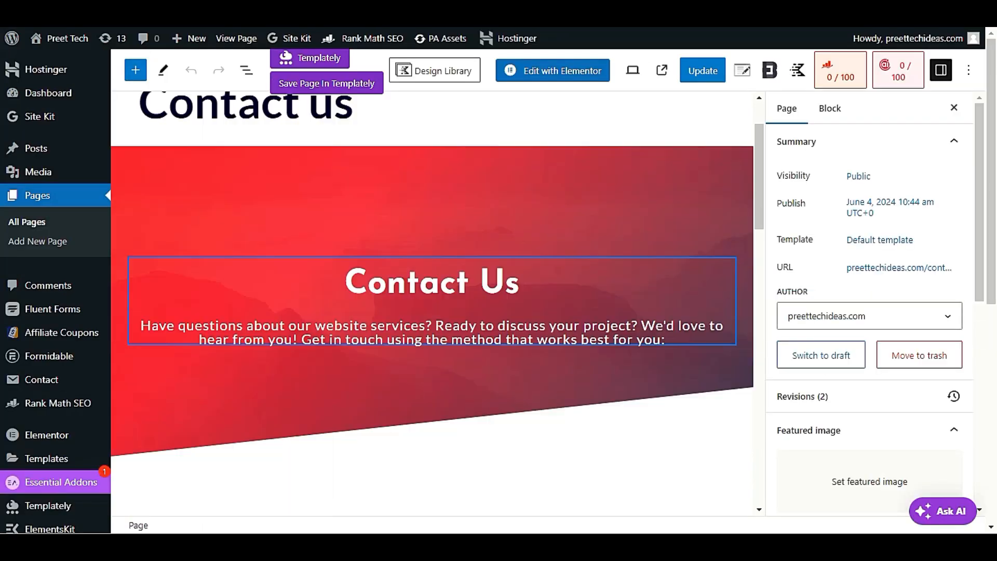
{"action": "triple_click", "coordinate": [217, 315]}
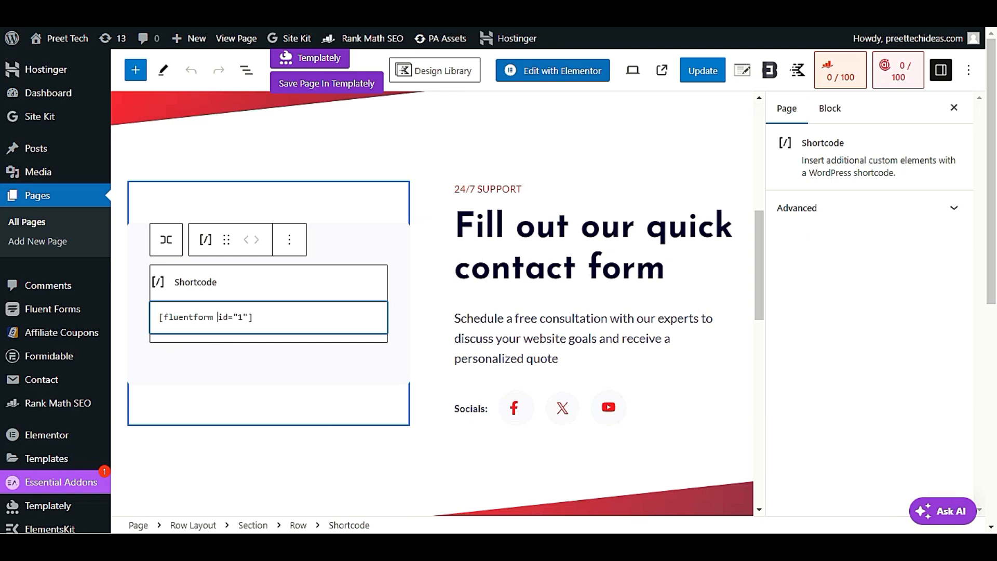
{"action": "left_click", "coordinate": [417, 529]}
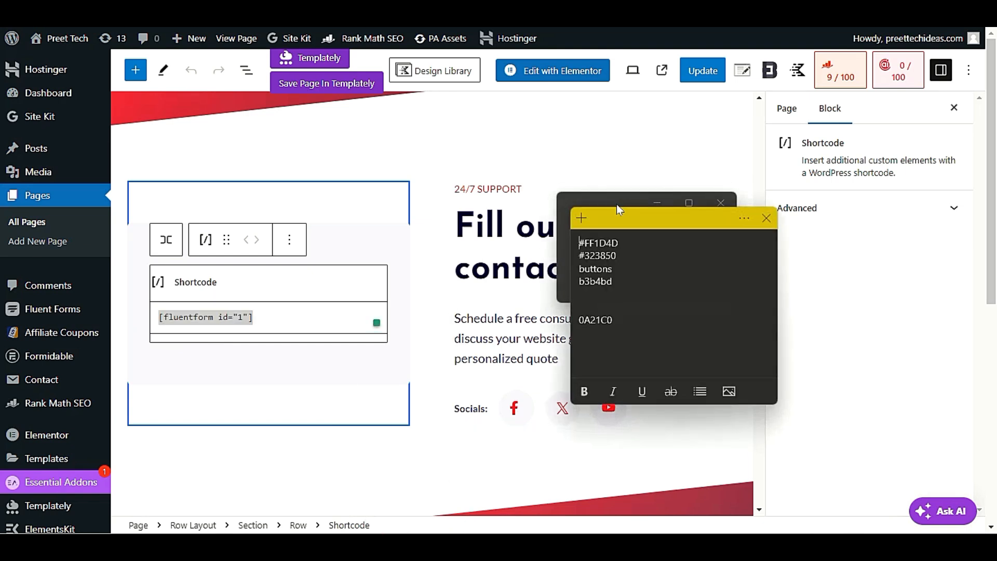
{"action": "left_click", "coordinate": [581, 217]}
{"action": "left_click", "coordinate": [766, 217]}
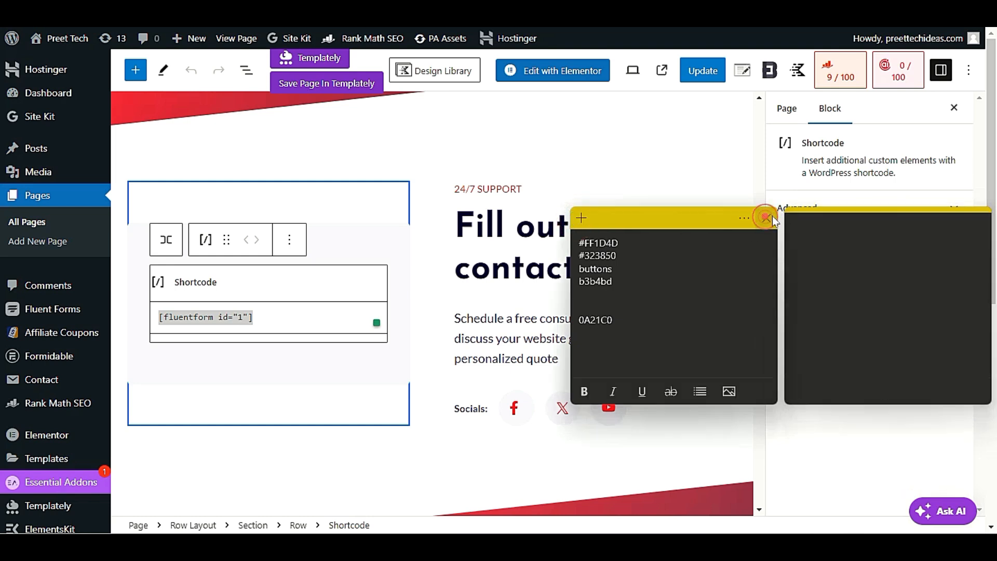
{"action": "left_click", "coordinate": [817, 239]}
{"action": "key", "text": "ctrl+v"}
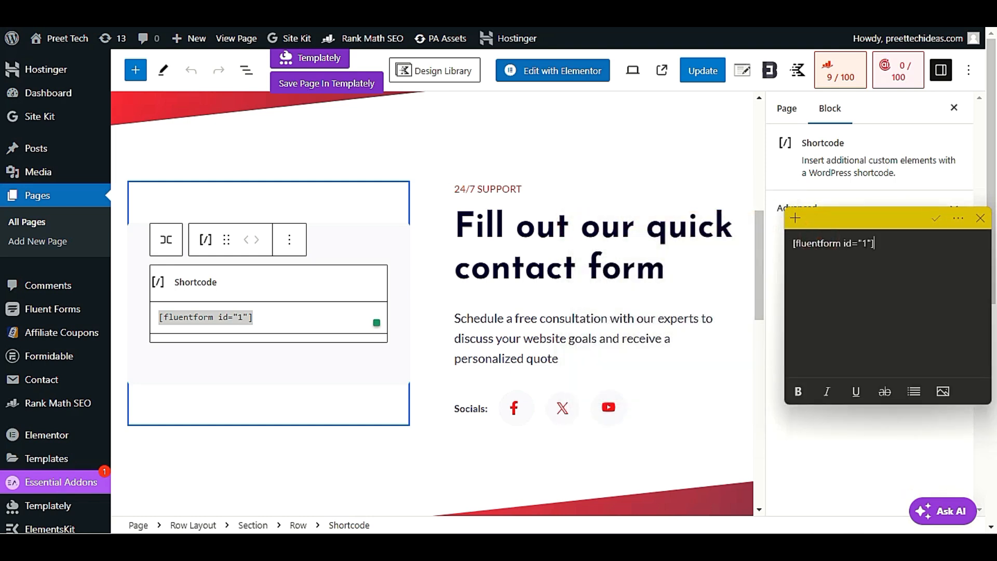
Step: Replace the Shortcode block with [forminator_form id="2810"], update the page and view it live
{"action": "left_click", "coordinate": [280, 318]}
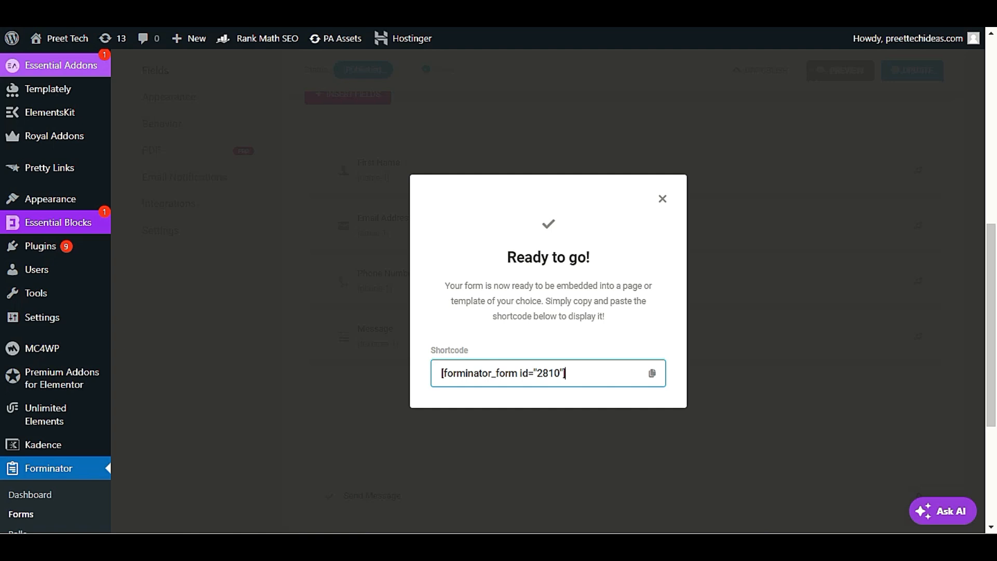
{"action": "left_click_drag", "start_coordinate": [574, 373], "coordinate": [386, 375]}
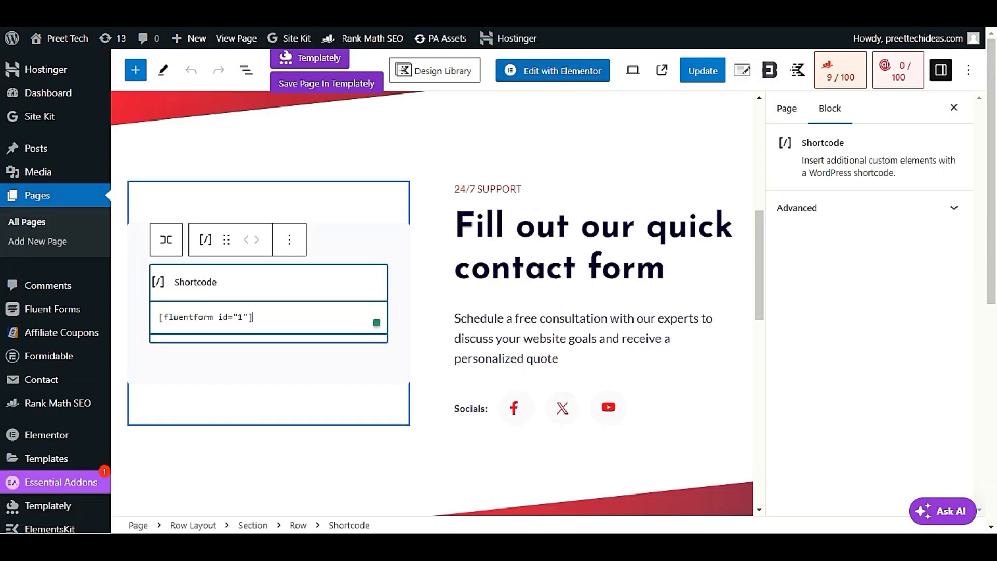
{"action": "triple_click", "coordinate": [223, 314]}
{"action": "key", "text": "ctrl+v"}
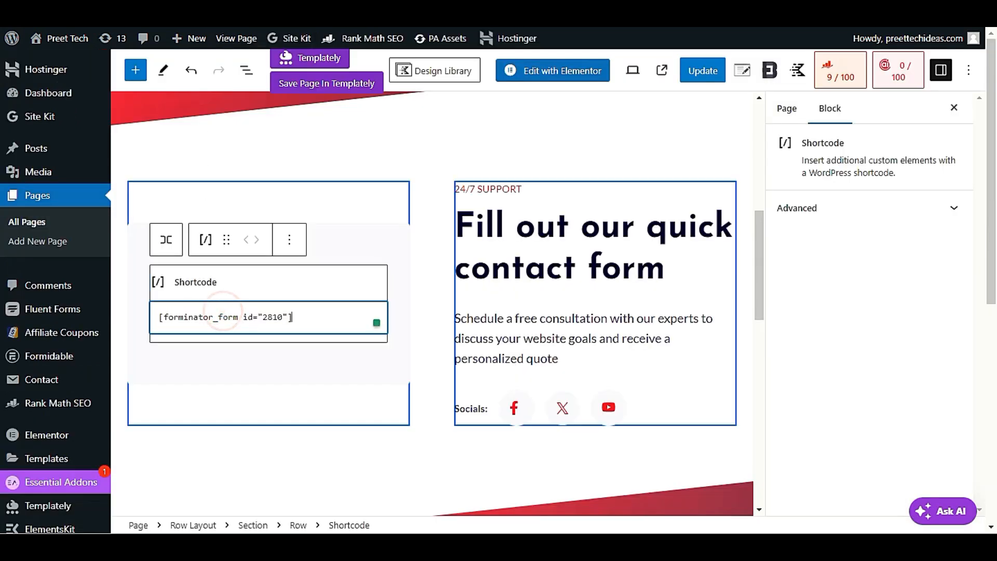
{"action": "left_click", "coordinate": [695, 77]}
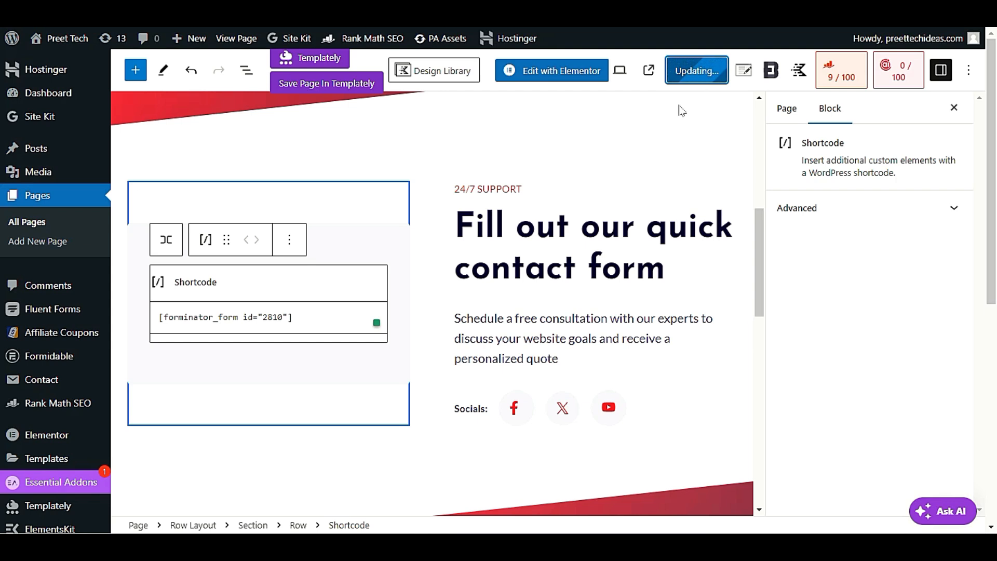
{"action": "left_click", "coordinate": [662, 71]}
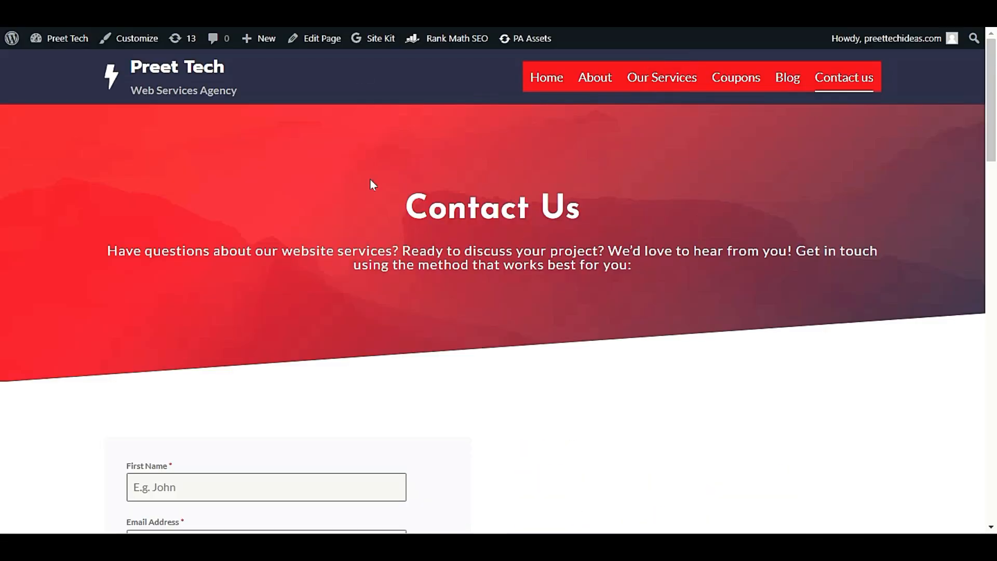
Step: Fill the live form: first name 'sdsdsdsd', a test e-mail, phone 'sdd', message 'sdddddddddd'
{"action": "scroll", "coordinate": [316, 140], "scroll_direction": "down", "scroll_amount": 6}
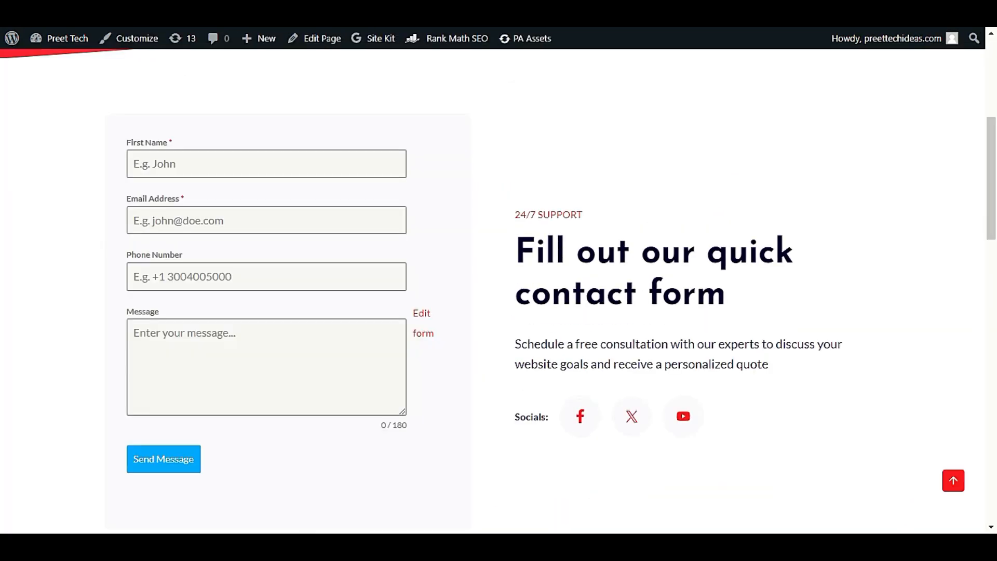
{"action": "scroll", "coordinate": [296, 391], "scroll_direction": "down", "scroll_amount": 3}
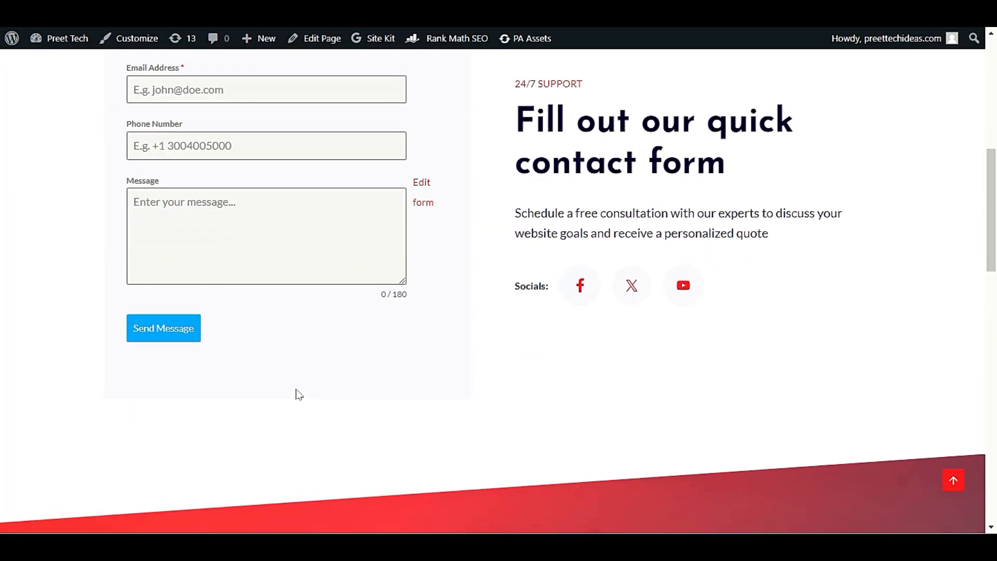
{"action": "scroll", "coordinate": [296, 392], "scroll_direction": "up", "scroll_amount": 4}
{"action": "left_click", "coordinate": [274, 223]}
{"action": "left_click", "coordinate": [281, 210]}
{"action": "type", "text": "sdsdsdsd"}
{"action": "left_click", "coordinate": [266, 268]}
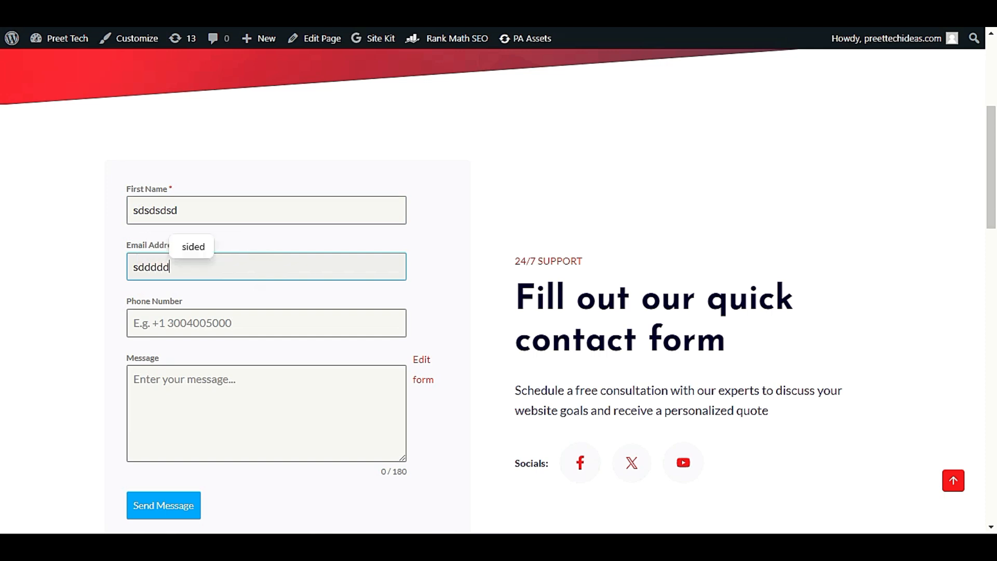
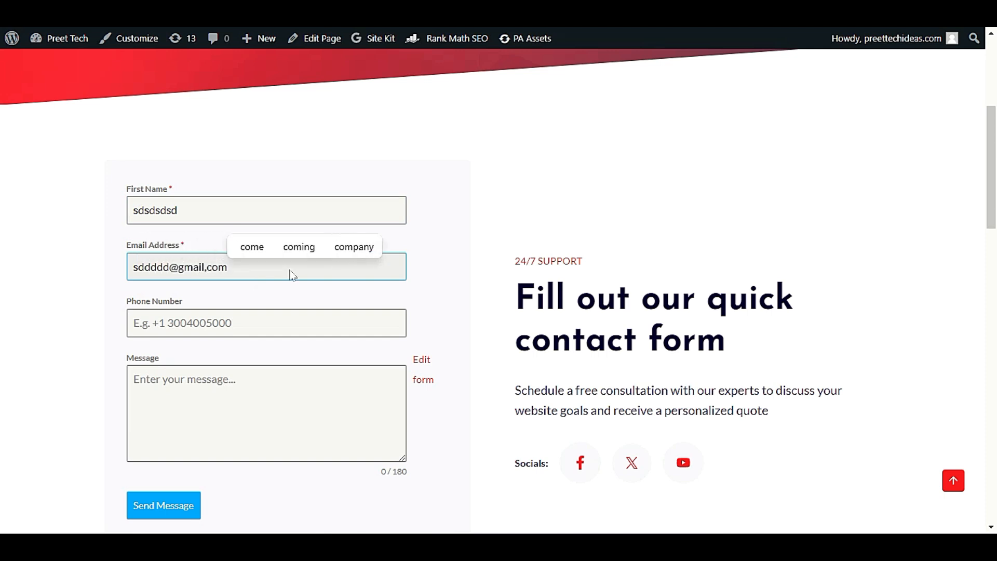
{"action": "left_click", "coordinate": [250, 319]}
{"action": "type", "text": "sdd"}
{"action": "left_click", "coordinate": [251, 412]}
{"action": "type", "text": "sdddddddddd"}
Step: Correct the e-mail address to clear its validation error and send the message
{"action": "left_click", "coordinate": [212, 266]}
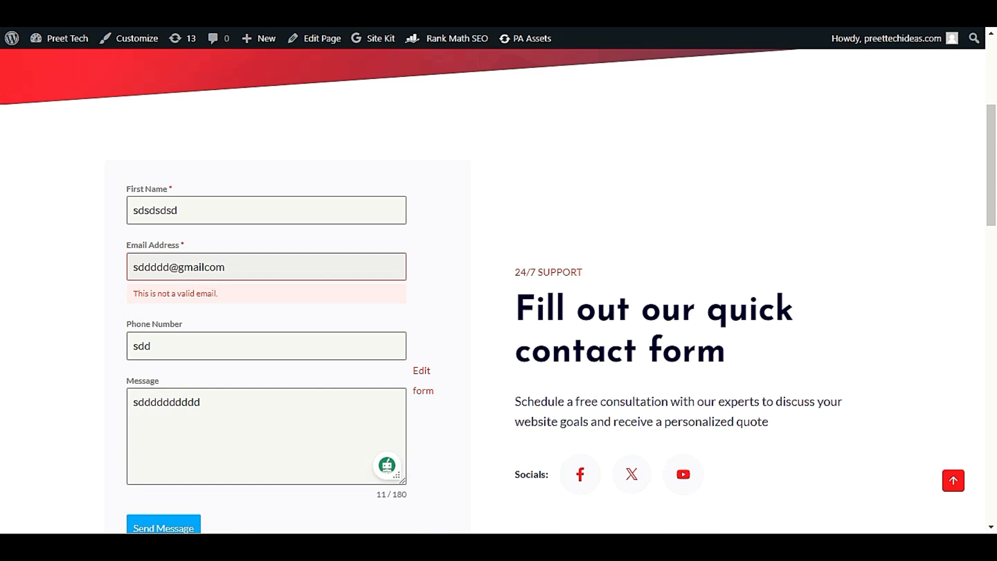
{"action": "left_click", "coordinate": [116, 401]}
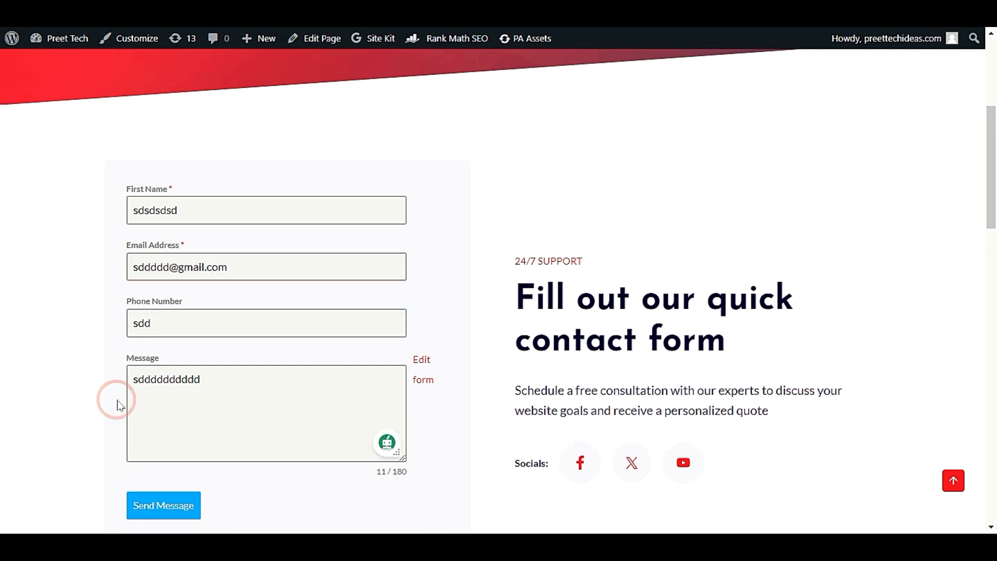
{"action": "scroll", "coordinate": [116, 400], "scroll_direction": "down", "scroll_amount": 3}
{"action": "left_click", "coordinate": [150, 373]}
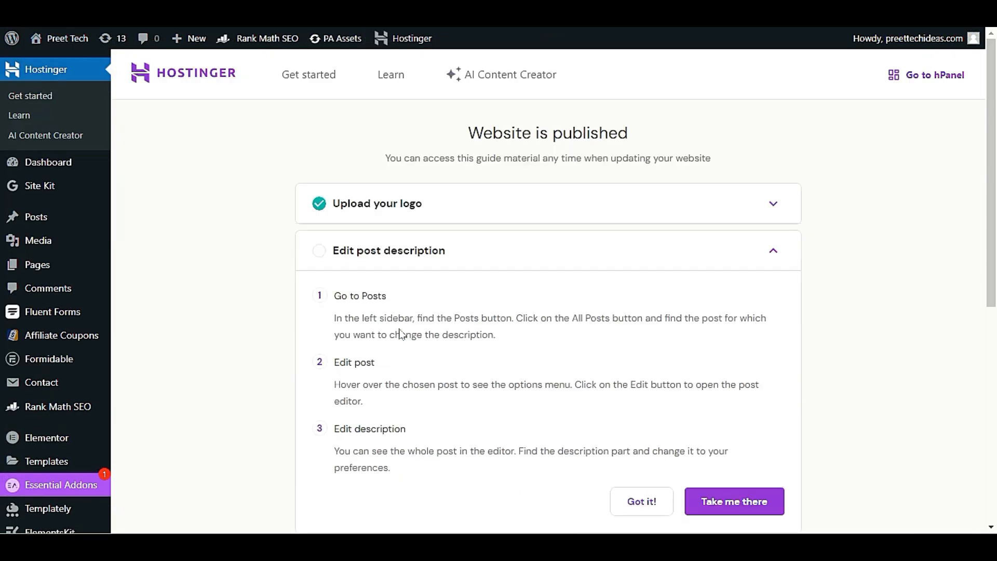
Step: Open the Forminator dashboard and confirm Form Submissions now shows 1
{"action": "scroll", "coordinate": [400, 334], "scroll_direction": "down", "scroll_amount": 7}
{"action": "mouse_move", "coordinate": [12, 482]}
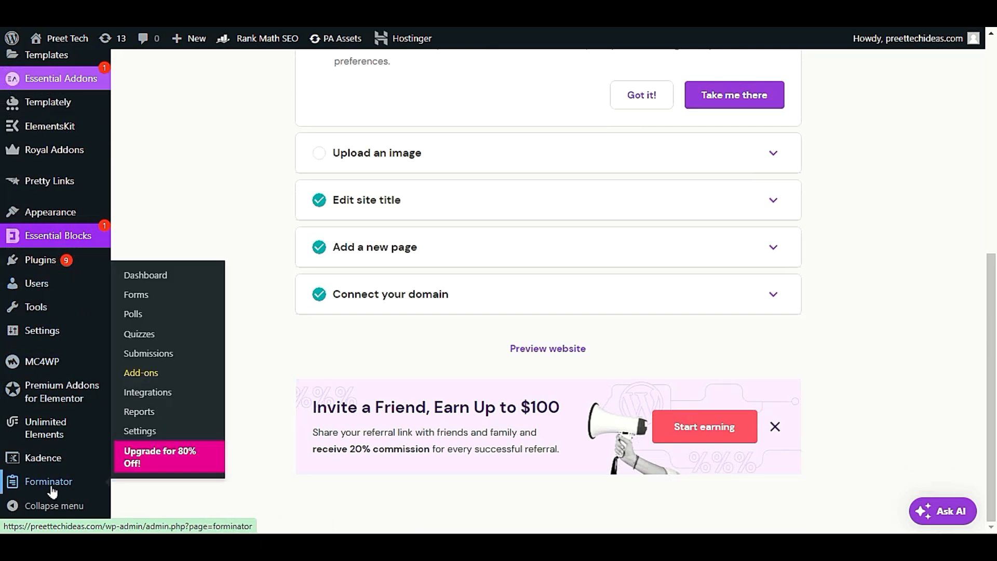
{"action": "left_click", "coordinate": [146, 275]}
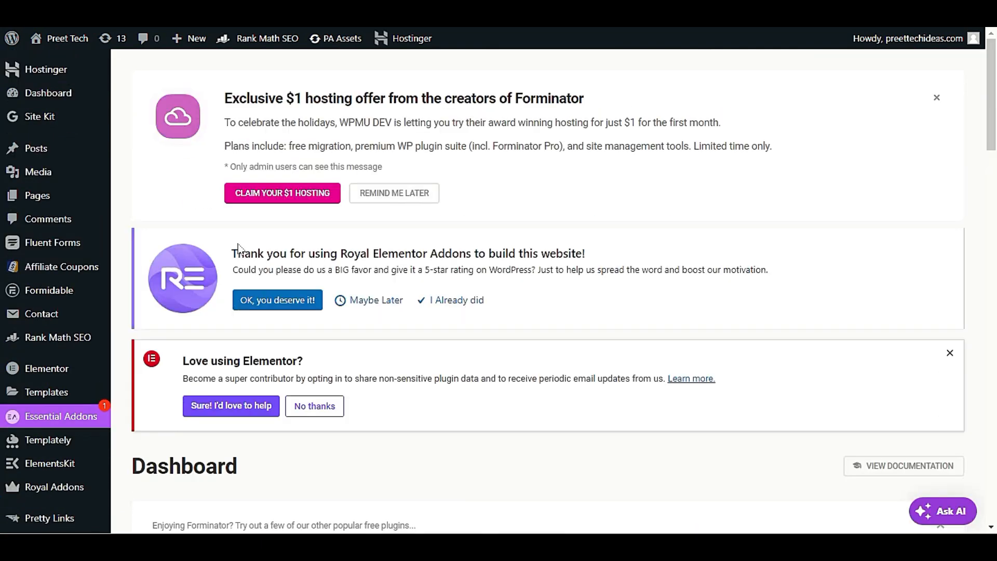
{"action": "scroll", "coordinate": [250, 260], "scroll_direction": "down", "scroll_amount": 3}
{"action": "scroll", "coordinate": [249, 261], "scroll_direction": "down", "scroll_amount": 3}
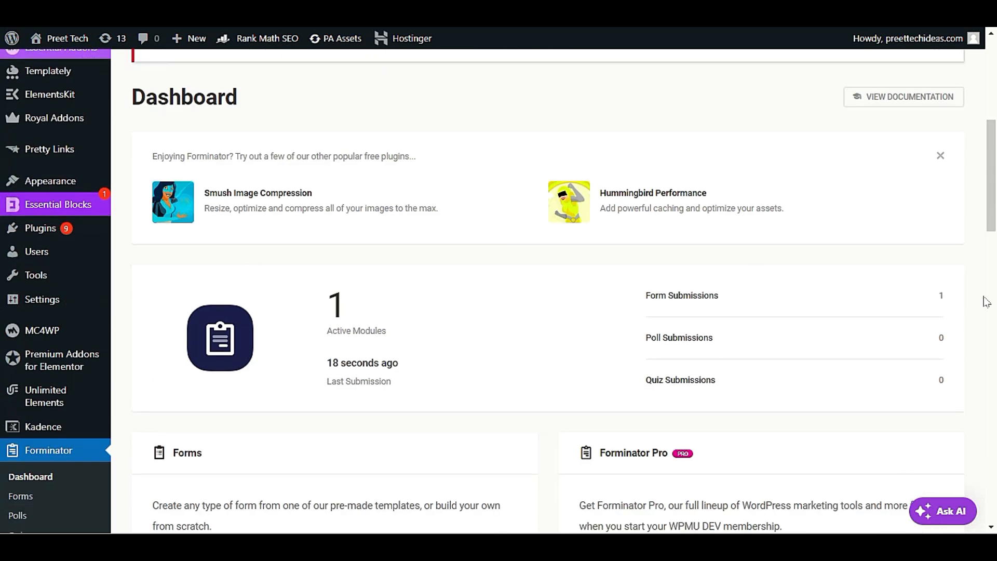
{"action": "left_click_drag", "start_coordinate": [642, 298], "coordinate": [763, 304]}
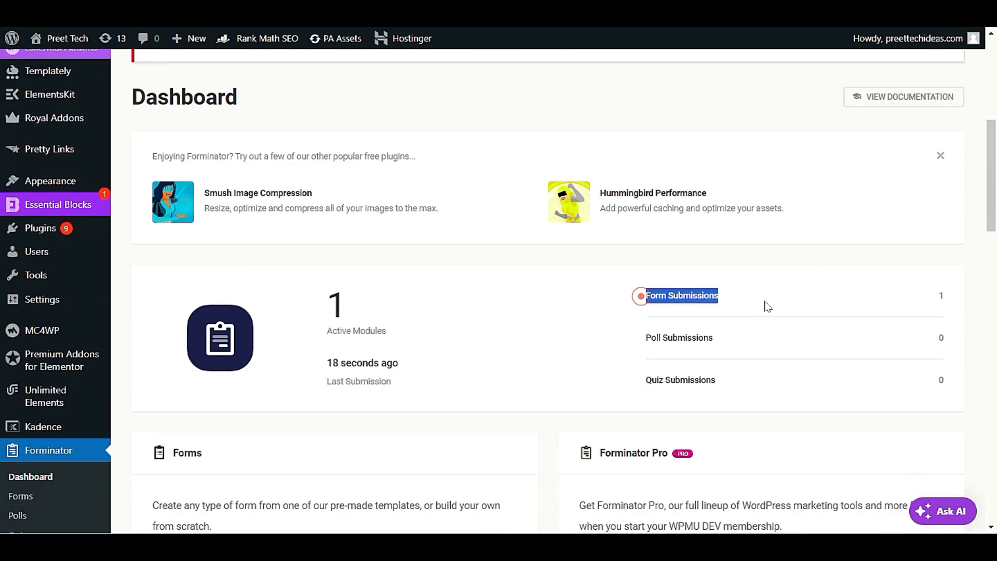
{"action": "double_click", "coordinate": [942, 295]}
Step: Clear the highlight and go to Forminator's Submissions page
{"action": "scroll", "coordinate": [886, 322], "scroll_direction": "down", "scroll_amount": 4}
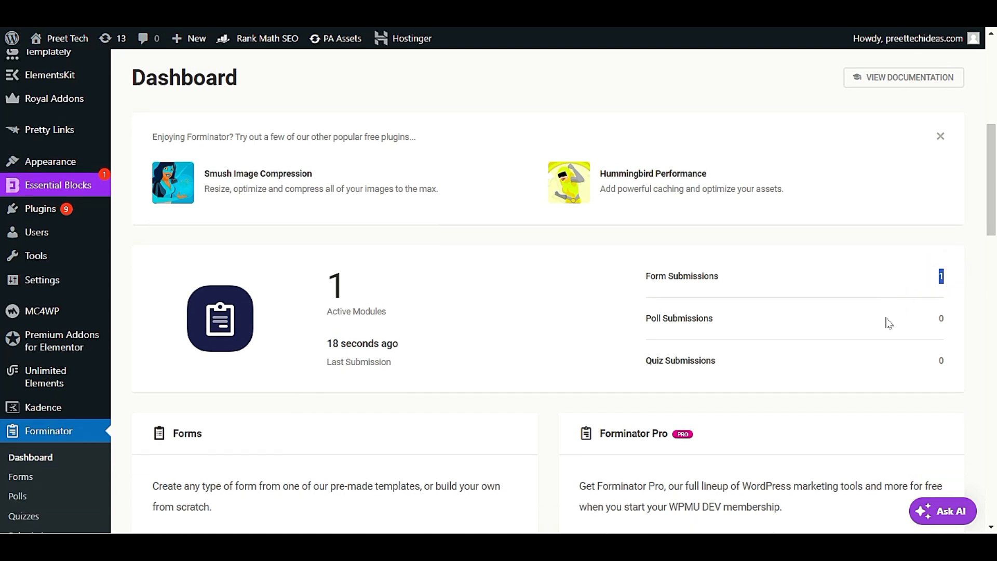
{"action": "scroll", "coordinate": [867, 341], "scroll_direction": "up", "scroll_amount": 1}
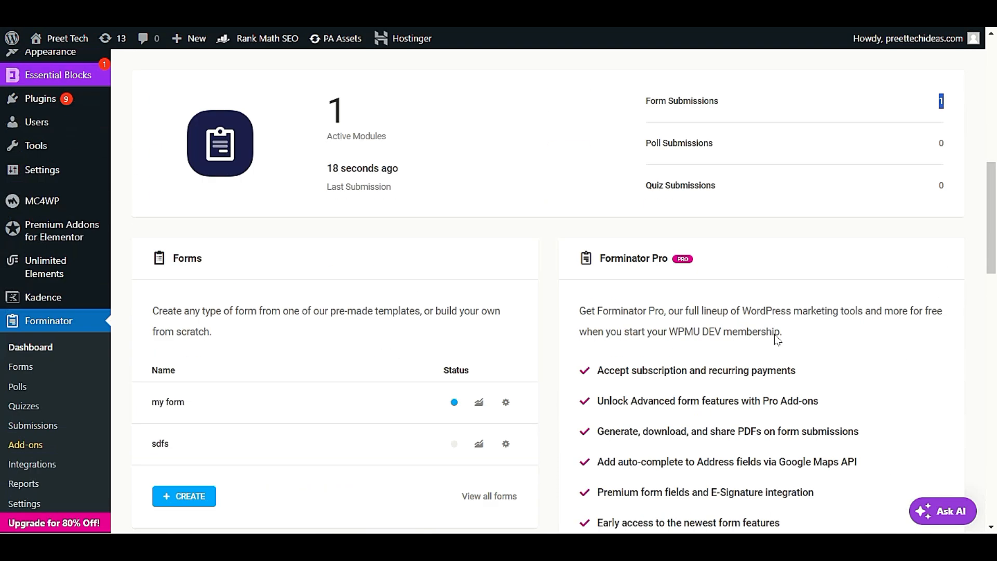
{"action": "scroll", "coordinate": [867, 342], "scroll_direction": "down", "scroll_amount": 3}
{"action": "scroll", "coordinate": [769, 342], "scroll_direction": "down", "scroll_amount": 4}
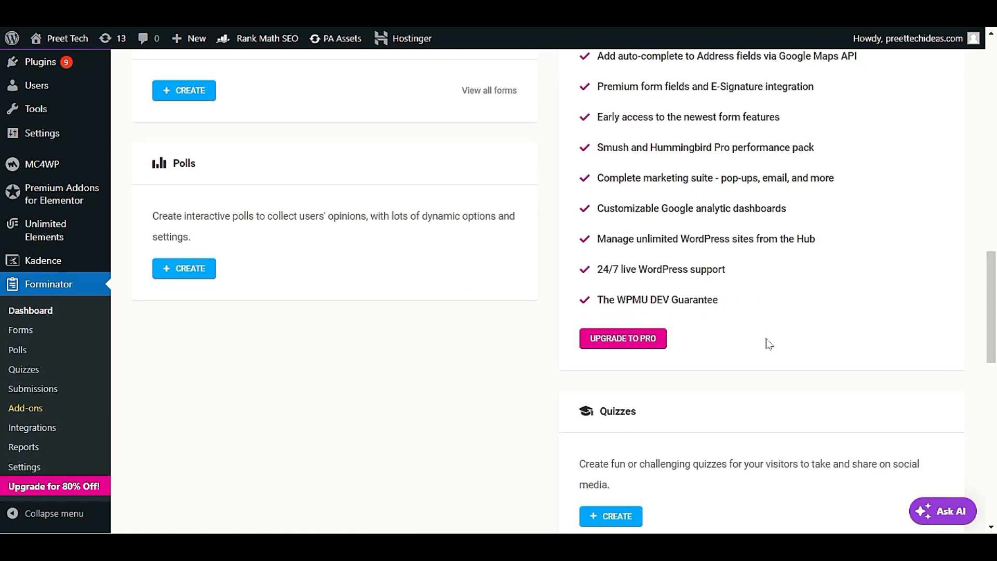
{"action": "scroll", "coordinate": [766, 353], "scroll_direction": "up", "scroll_amount": 12}
{"action": "left_click", "coordinate": [940, 296]}
{"action": "scroll", "coordinate": [213, 427], "scroll_direction": "down", "scroll_amount": 5}
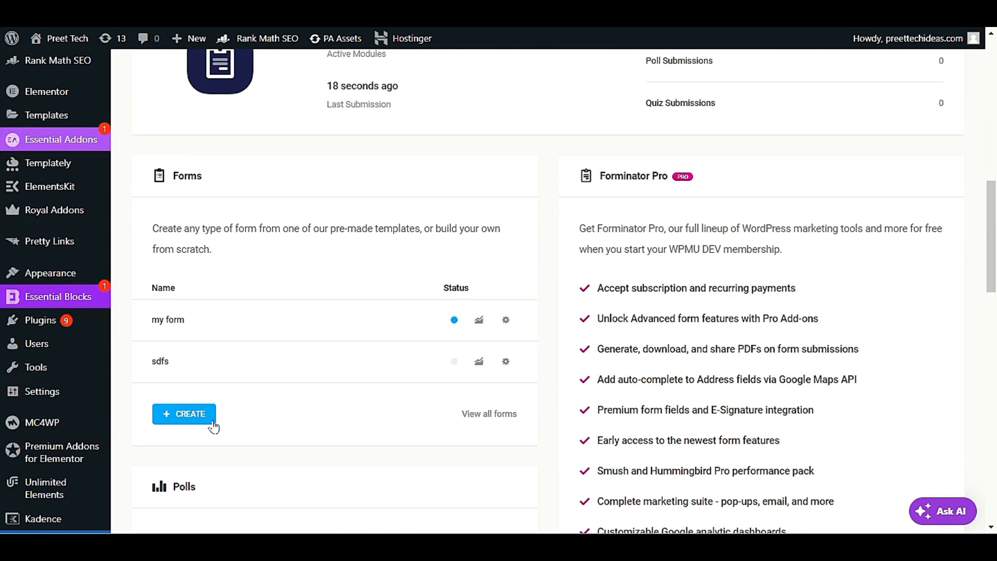
{"action": "scroll", "coordinate": [213, 427], "scroll_direction": "down", "scroll_amount": 7}
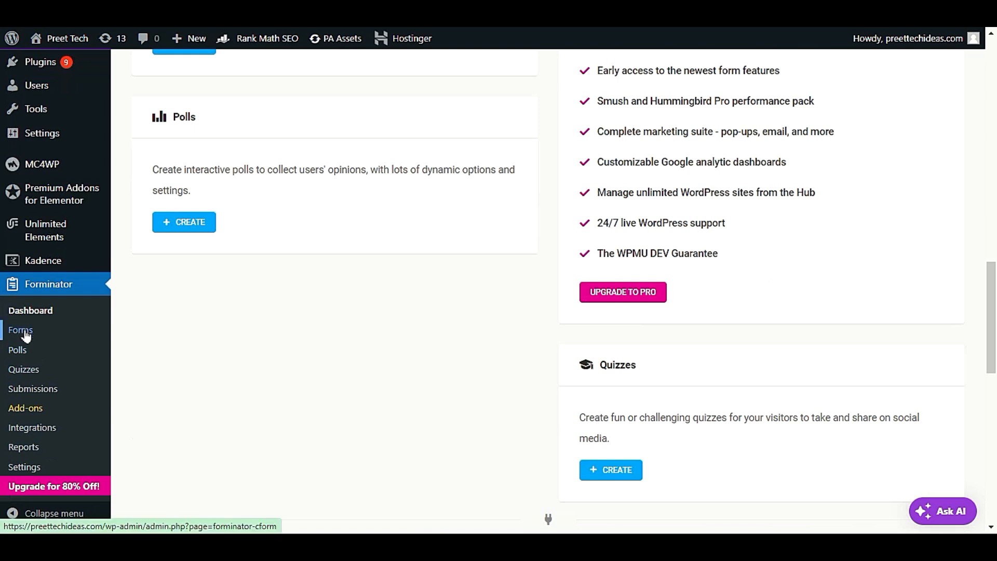
{"action": "left_click", "coordinate": [44, 390]}
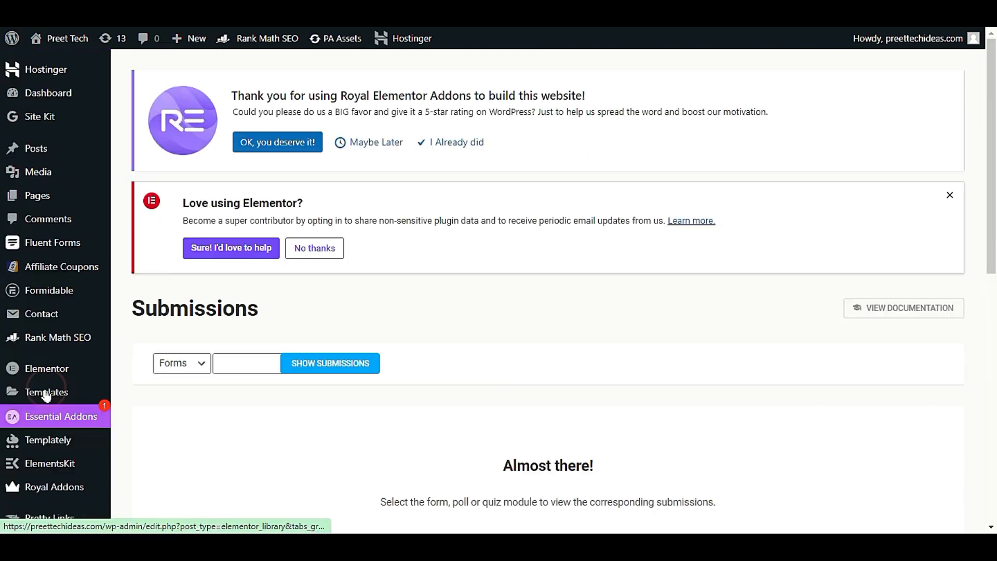
Step: Filter submissions to Forms > 'my form' and show its single result
{"action": "scroll", "coordinate": [413, 377], "scroll_direction": "down", "scroll_amount": 5}
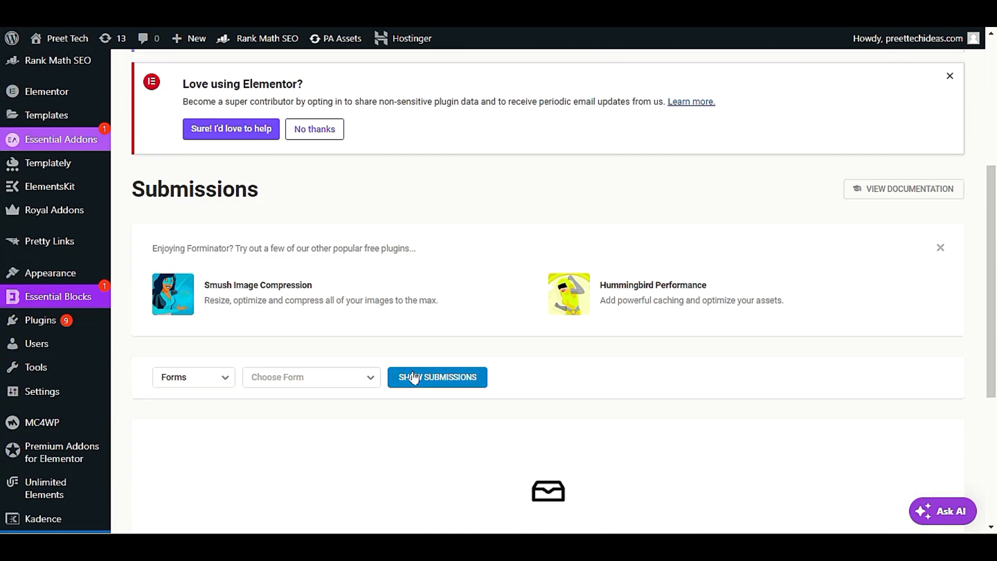
{"action": "scroll", "coordinate": [419, 394], "scroll_direction": "down", "scroll_amount": 4}
{"action": "scroll", "coordinate": [423, 394], "scroll_direction": "up", "scroll_amount": 3}
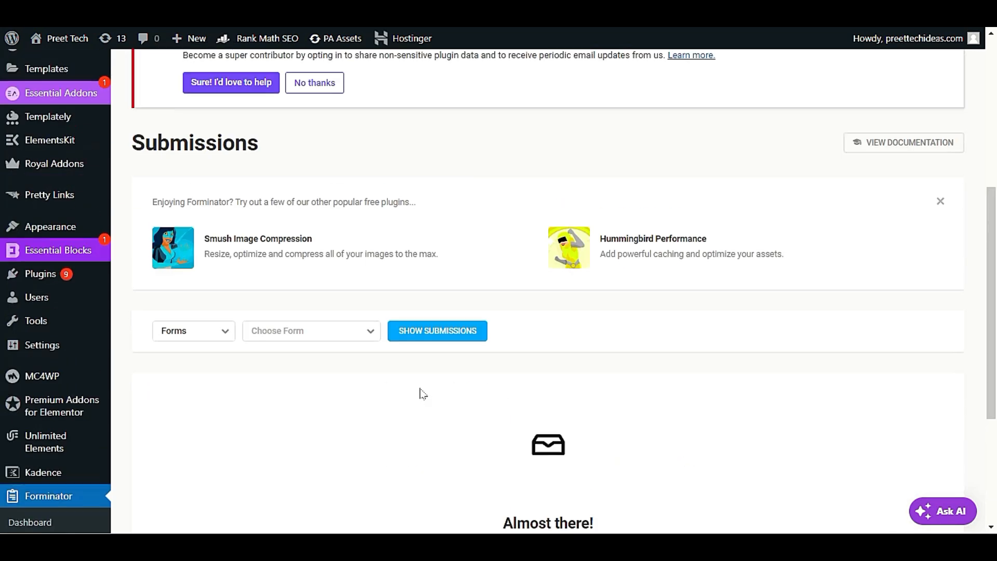
{"action": "left_click", "coordinate": [290, 333]}
{"action": "left_click", "coordinate": [216, 337]}
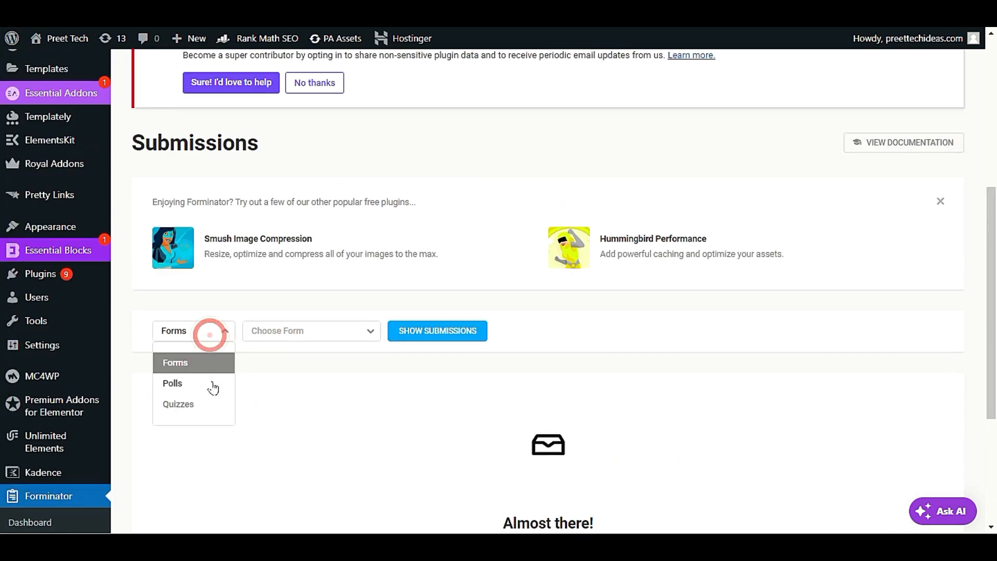
{"action": "left_click", "coordinate": [304, 334]}
{"action": "left_click", "coordinate": [303, 400]}
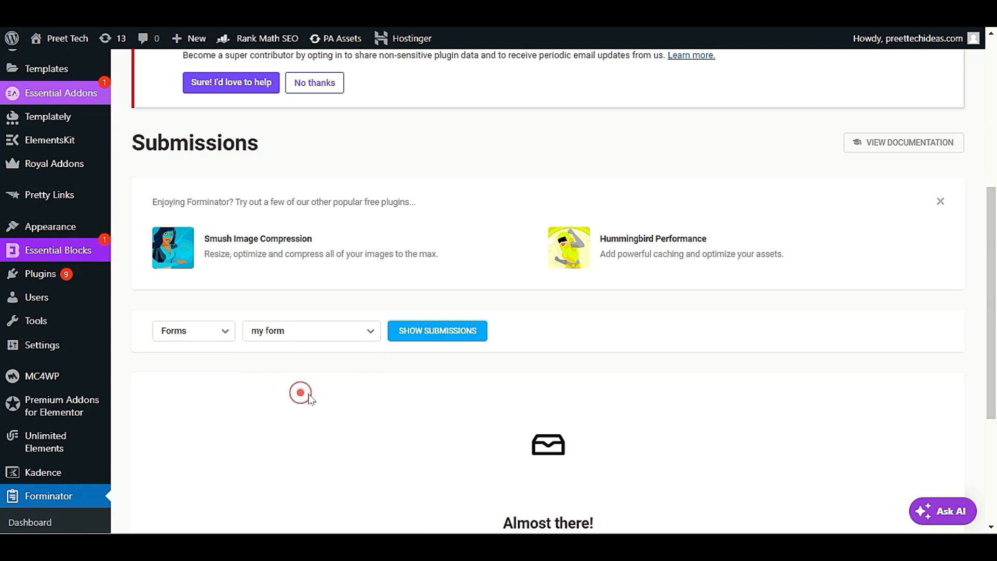
{"action": "left_click", "coordinate": [420, 336]}
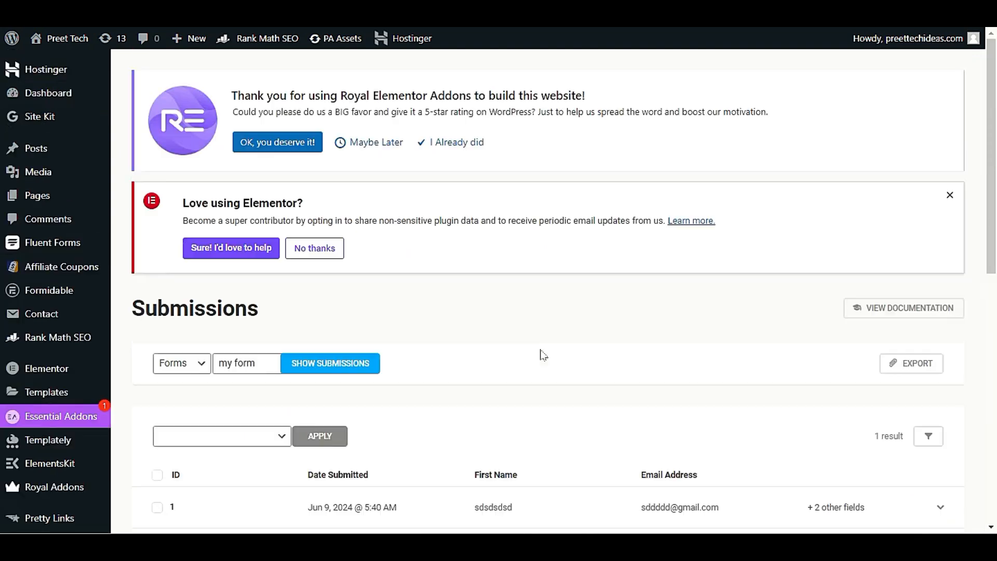
Step: Expand entry #1 from Jun 9, 2024 @ 5:40 AM to review its name, e-mail, phone and message
{"action": "scroll", "coordinate": [553, 348], "scroll_direction": "down", "scroll_amount": 6}
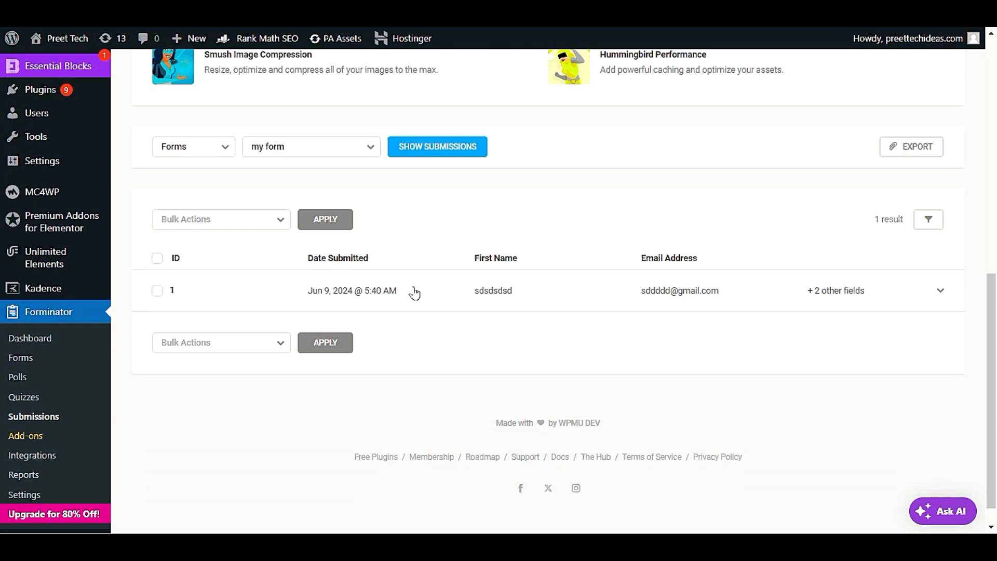
{"action": "left_click", "coordinate": [336, 289]}
{"action": "scroll", "coordinate": [441, 372], "scroll_direction": "down", "scroll_amount": 3}
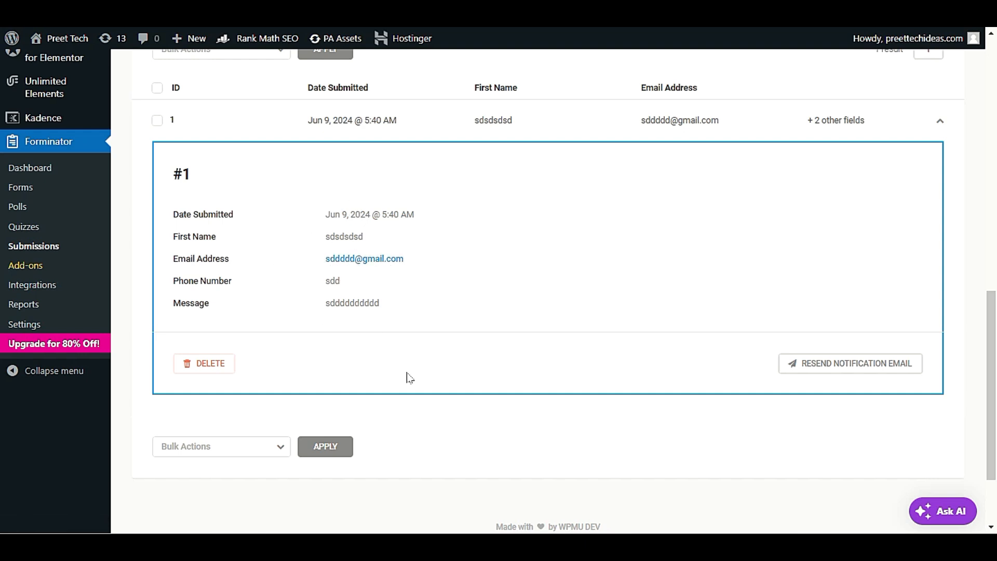
{"action": "scroll", "coordinate": [418, 394], "scroll_direction": "up", "scroll_amount": 3}
{"action": "scroll", "coordinate": [420, 402], "scroll_direction": "down", "scroll_amount": 3}
{"action": "scroll", "coordinate": [454, 286], "scroll_direction": "up", "scroll_amount": 3}
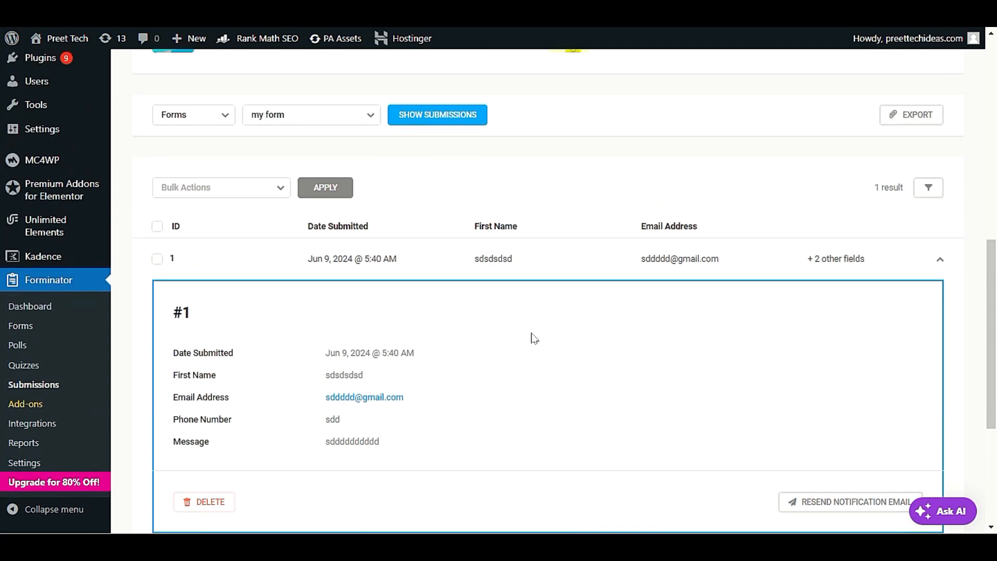